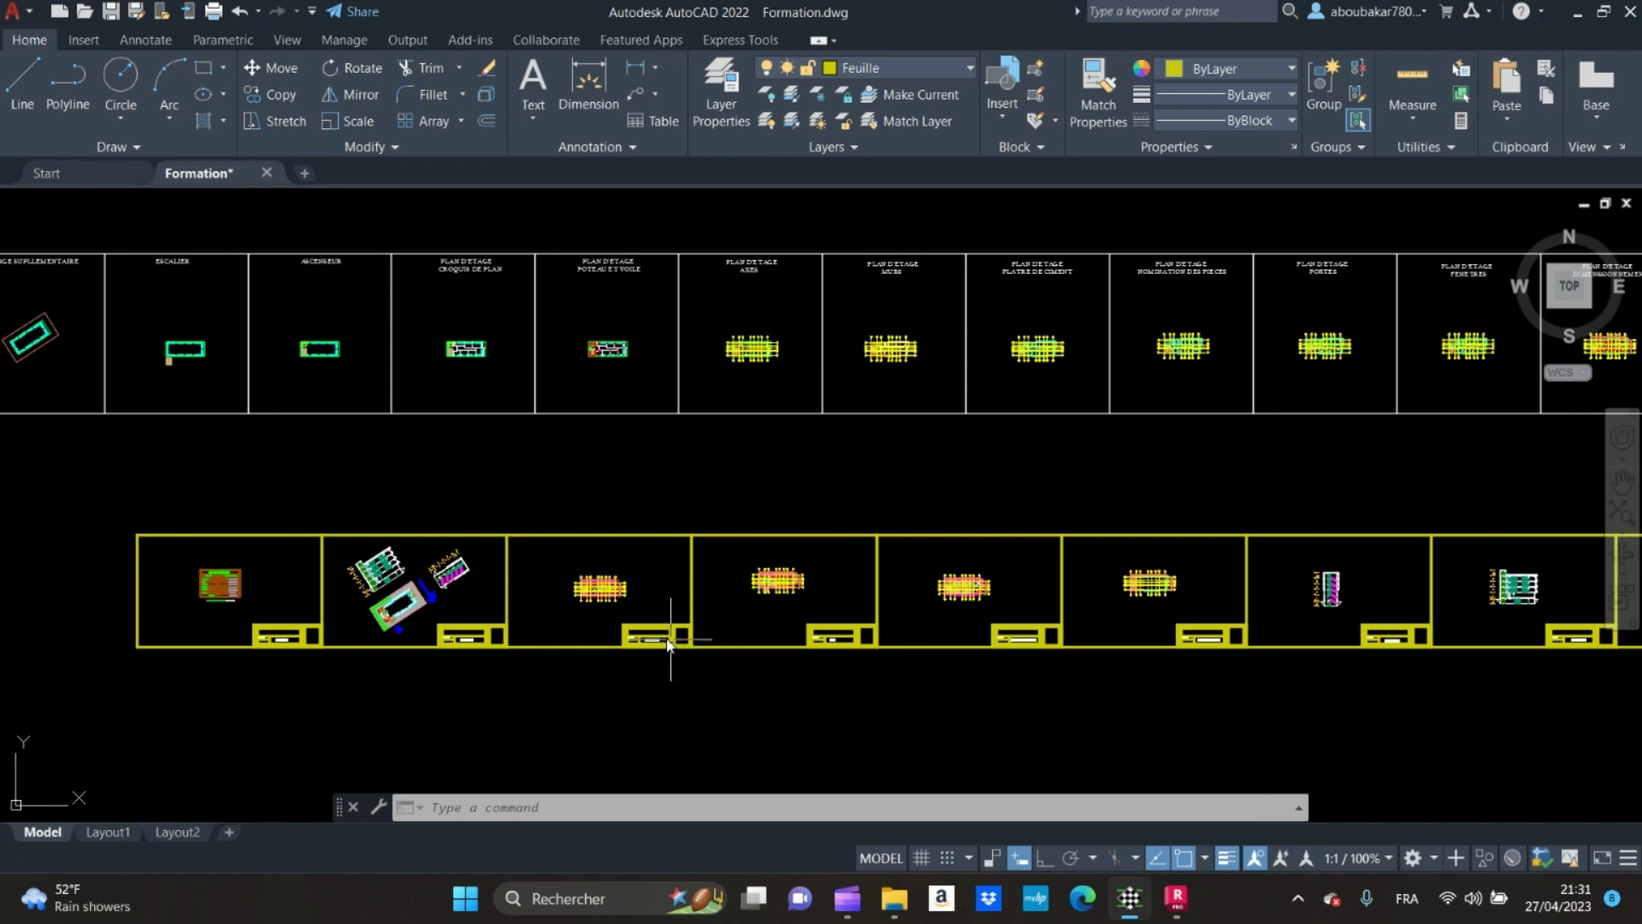
# Step: Examine the SOUS-SOL floor plan's axes A to H and the spacings dimensioned between them above the plan
pyautogui.moveTo(630, 586); pyautogui.dragTo(536, 501, button='middle')
pyautogui.scroll(4, 508, 510)
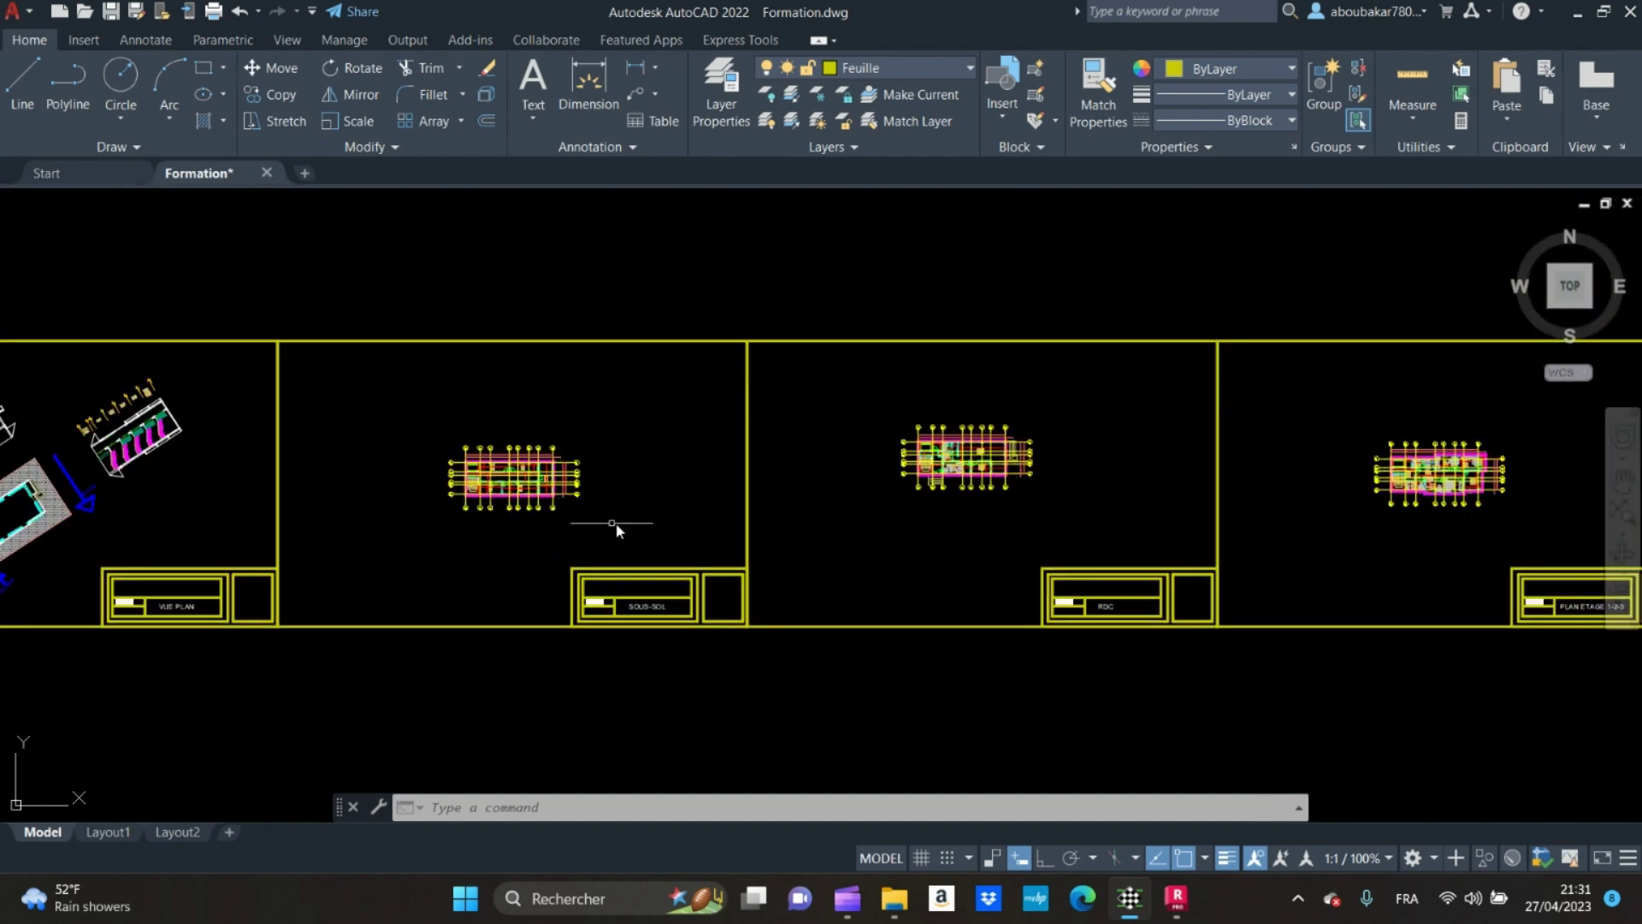
pyautogui.moveTo(865, 539); pyautogui.dragTo(798, 516, button='middle')
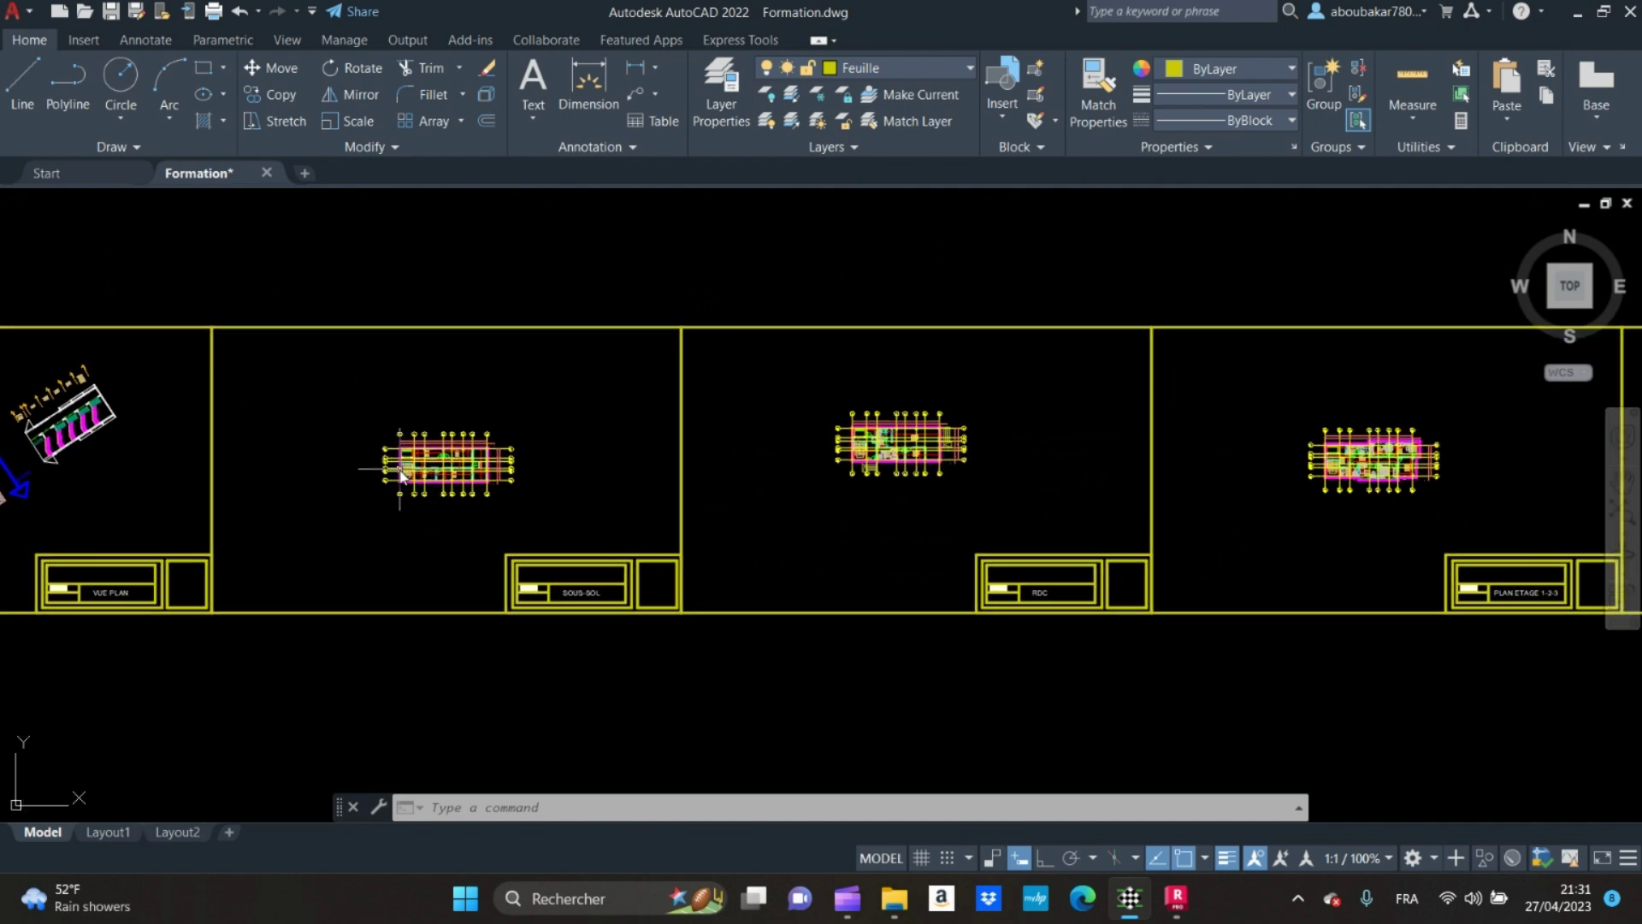
pyautogui.scroll(6, 400, 473)
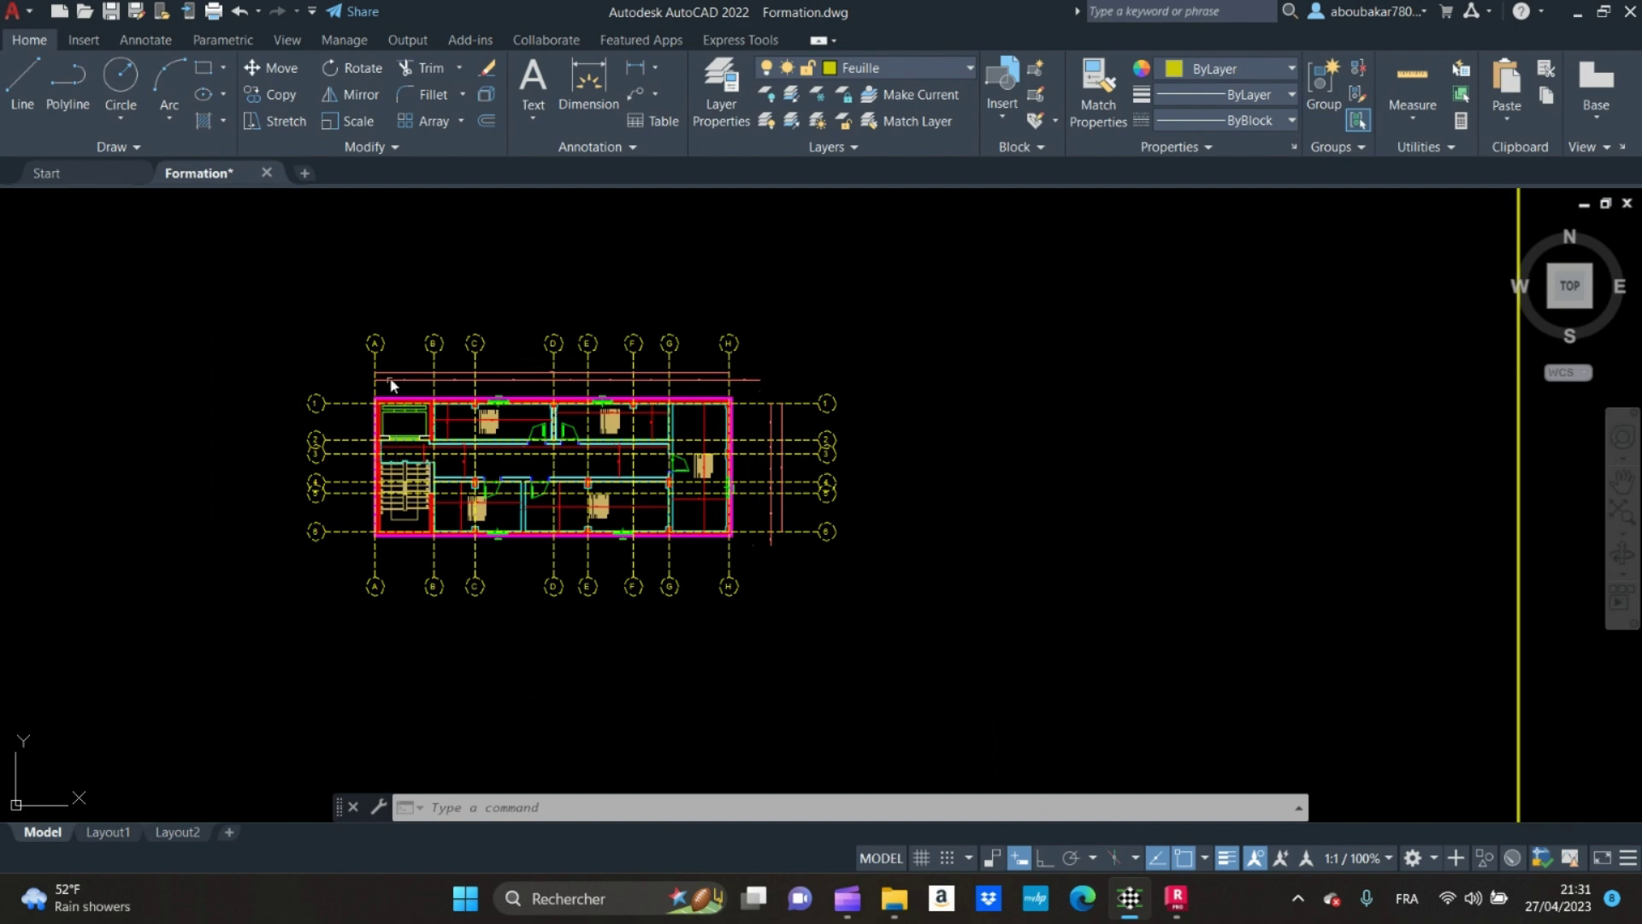
pyautogui.moveTo(391, 356)
pyautogui.mouseDown(button='middle')
pyautogui.moveTo(382, 433)
pyautogui.moveTo(529, 364)
pyautogui.mouseUp(button='middle')
pyautogui.scroll(7, 493, 404)
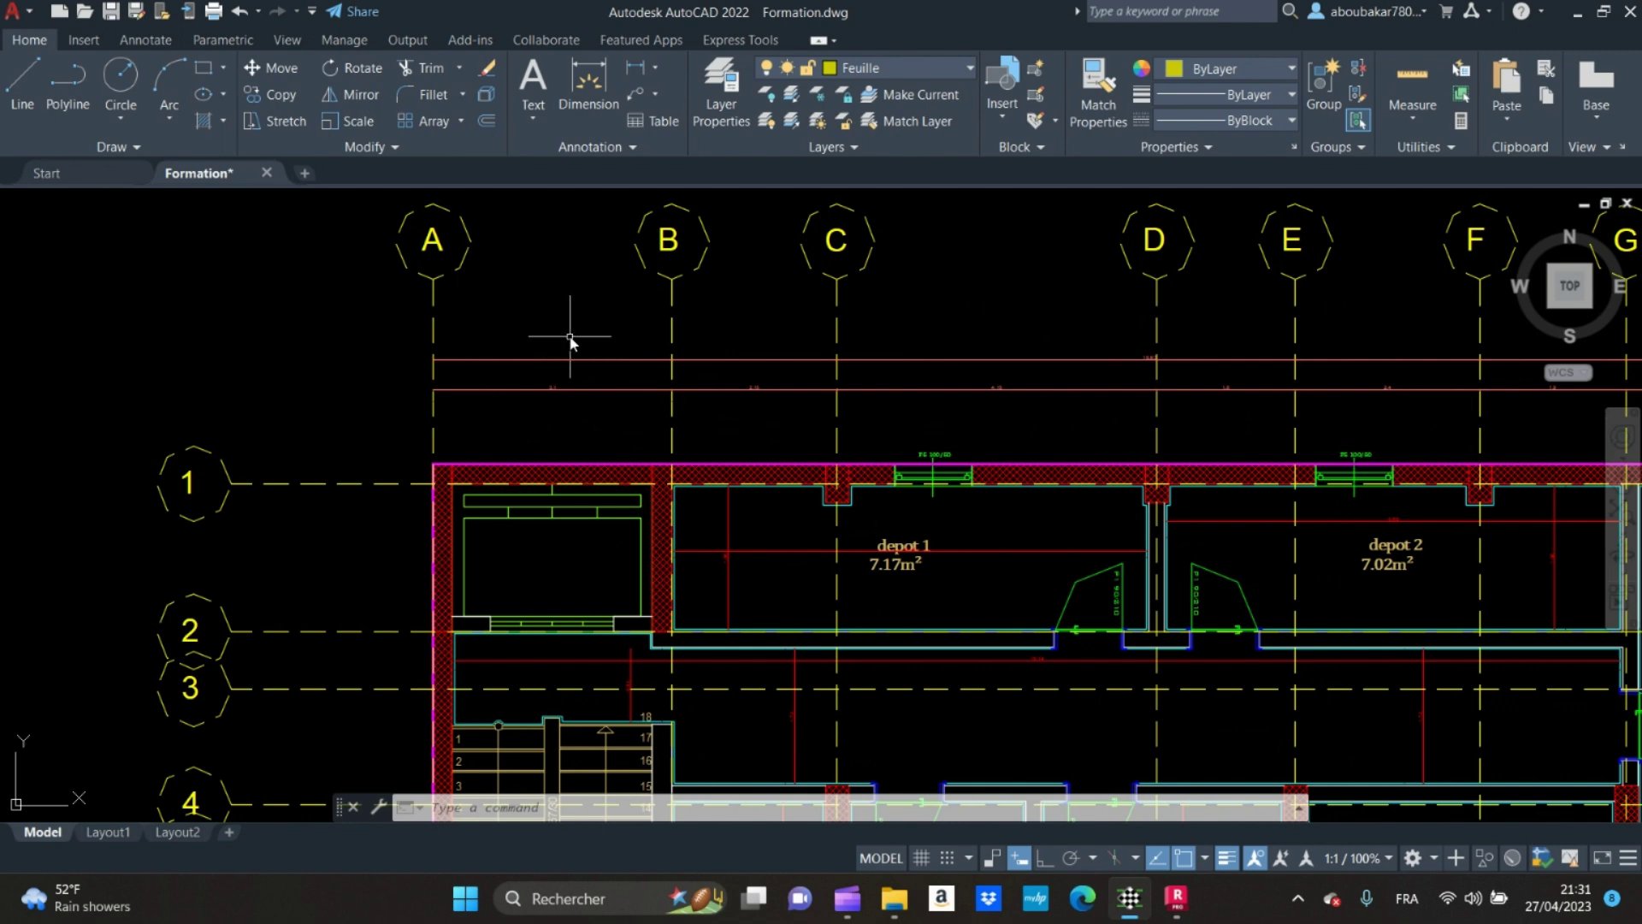
pyautogui.moveTo(568, 337); pyautogui.dragTo(432, 392, button='middle')
pyautogui.scroll(2, 285, 370)
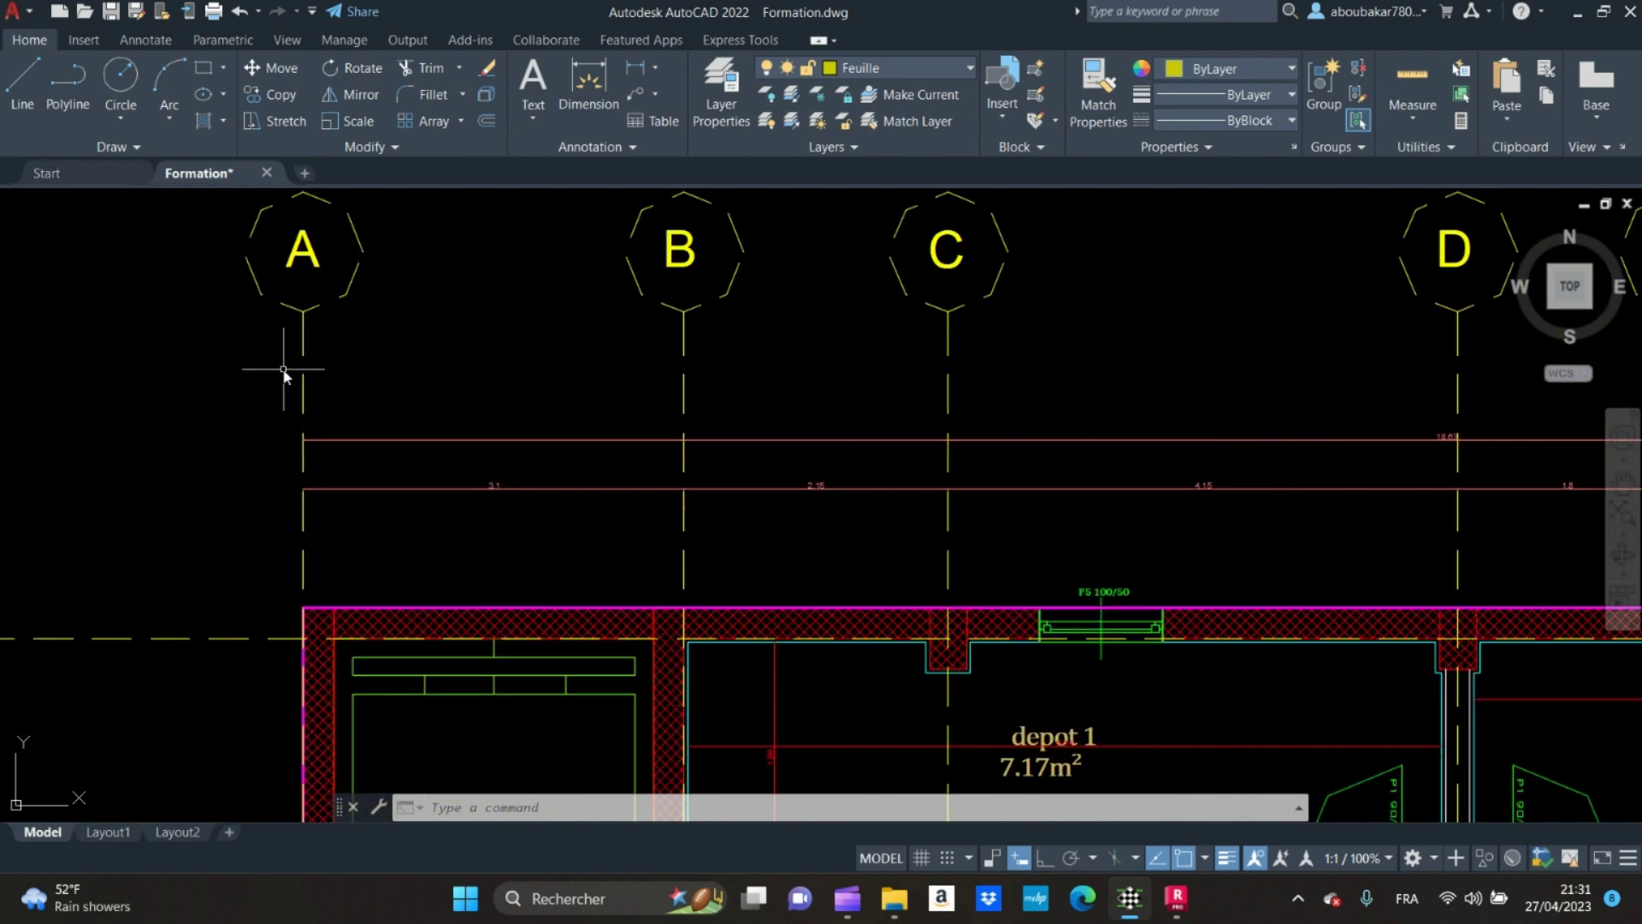
pyautogui.moveTo(533, 490); pyautogui.dragTo(435, 470, button='middle')
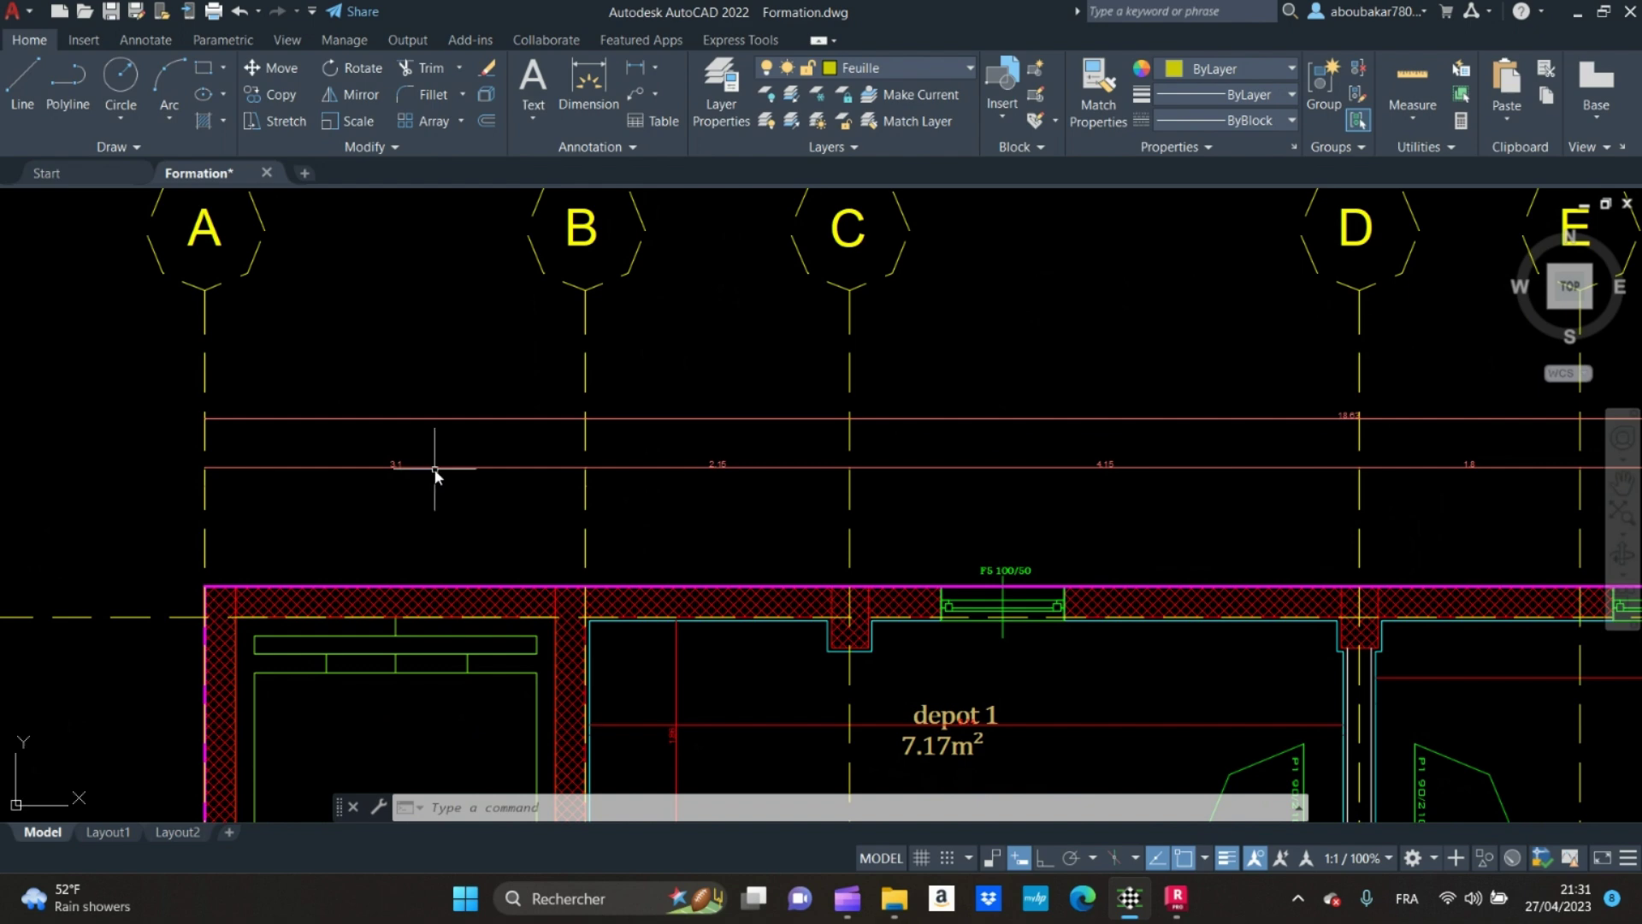
pyautogui.scroll(-4, 1042, 432)
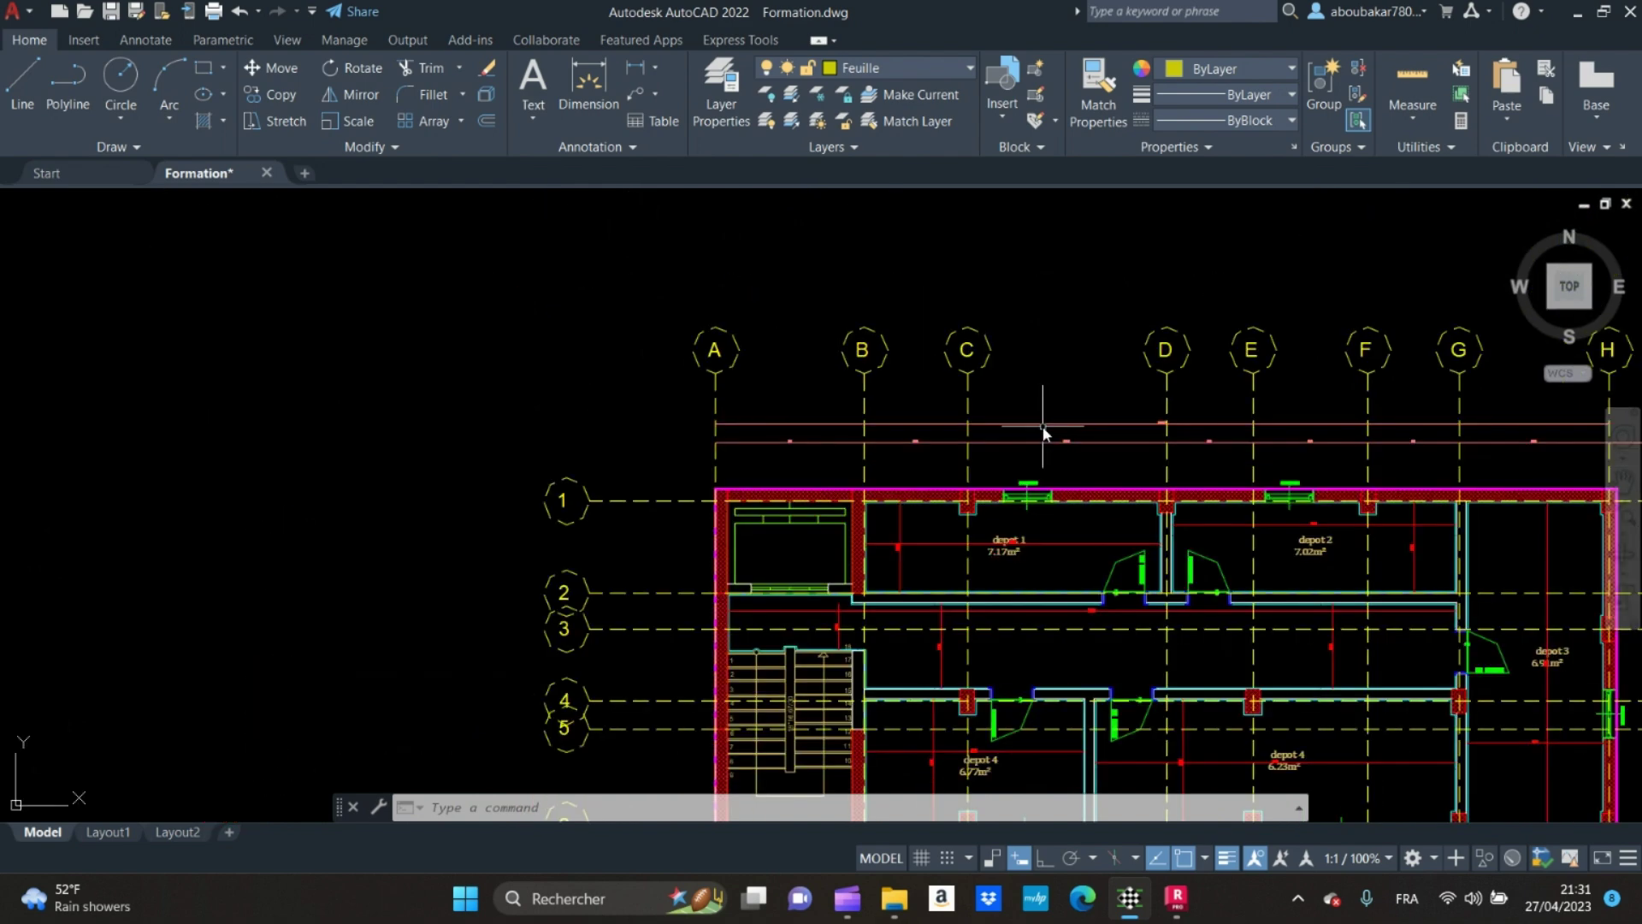
pyautogui.moveTo(1009, 462); pyautogui.dragTo(757, 461, button='middle')
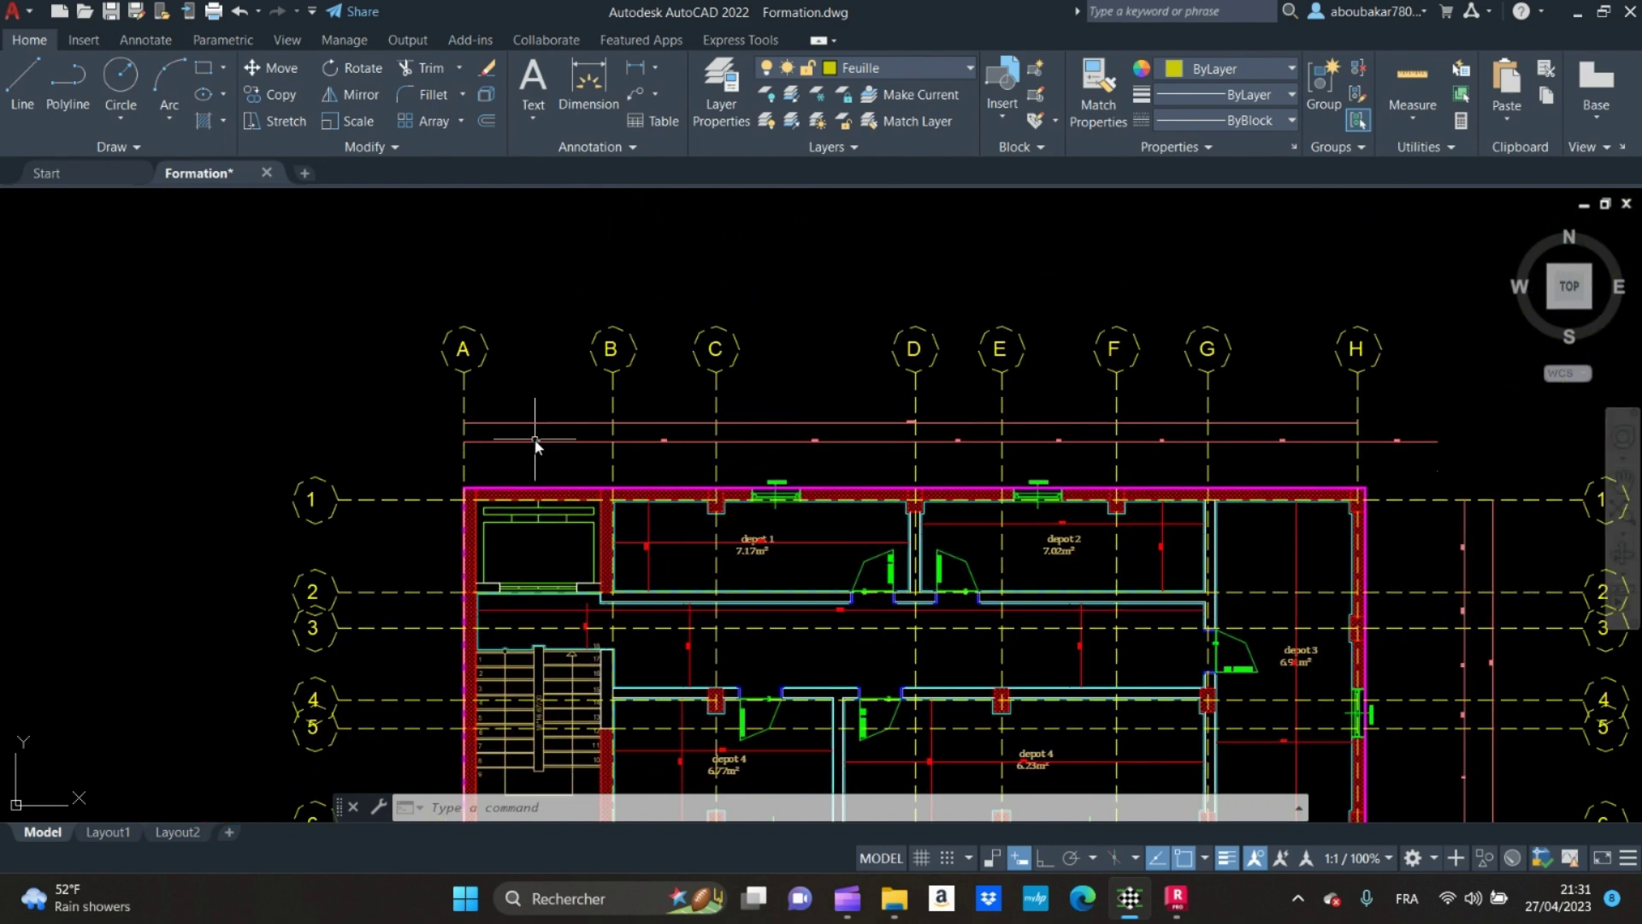
pyautogui.scroll(4, 536, 442)
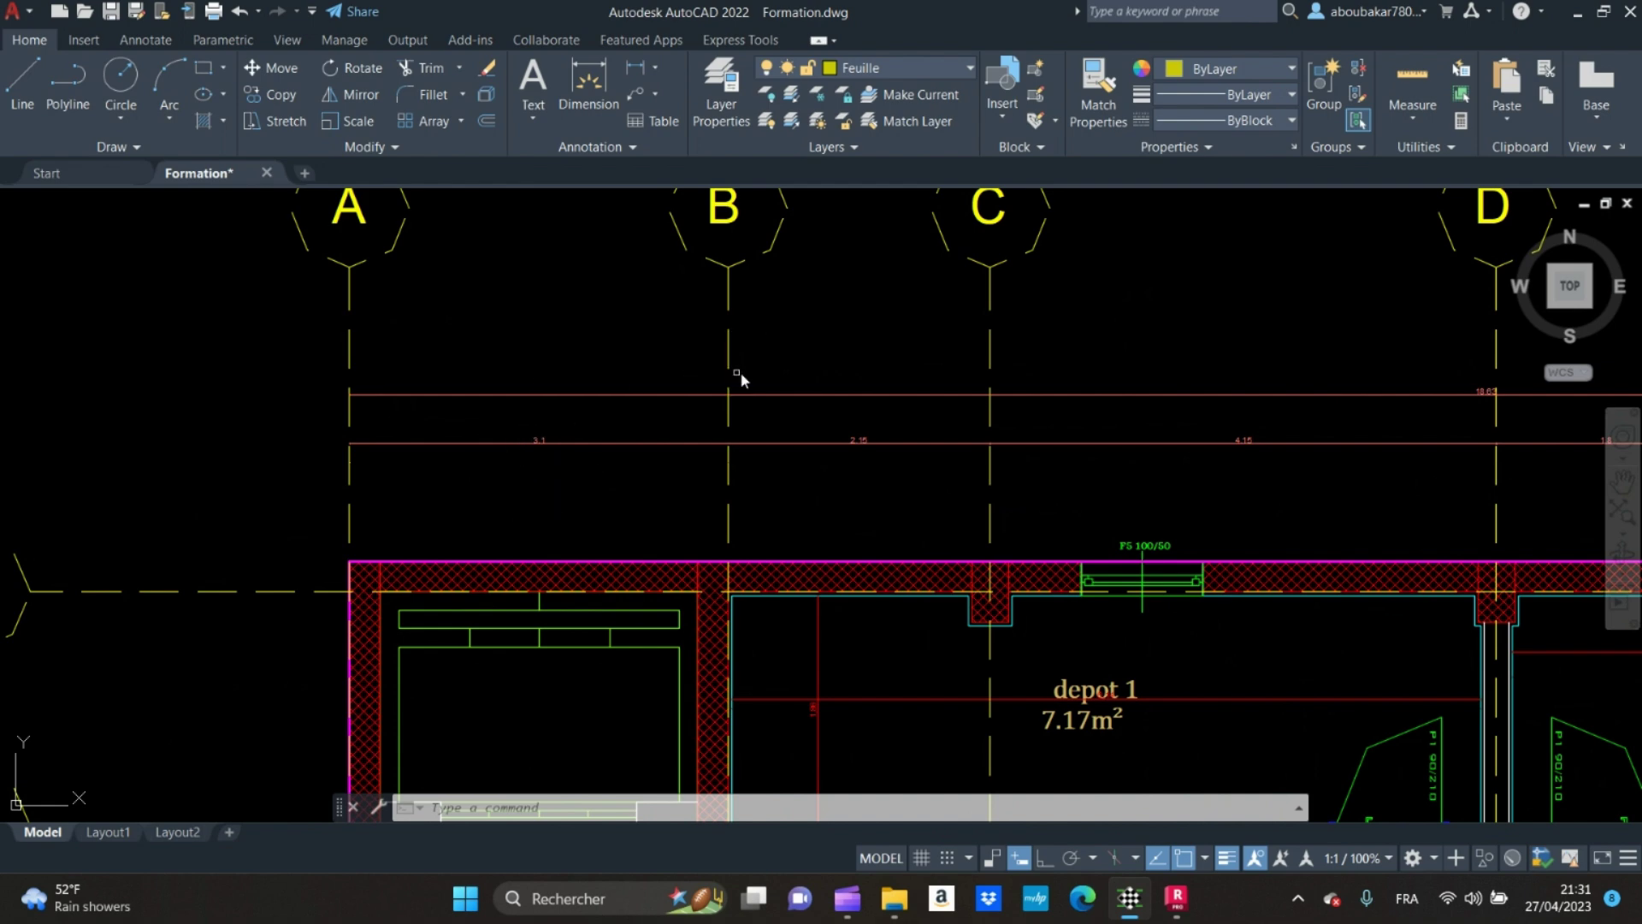
pyautogui.moveTo(740, 379)
pyautogui.mouseDown(button='middle')
pyautogui.moveTo(573, 392)
pyautogui.moveTo(494, 419)
pyautogui.mouseUp(button='middle')
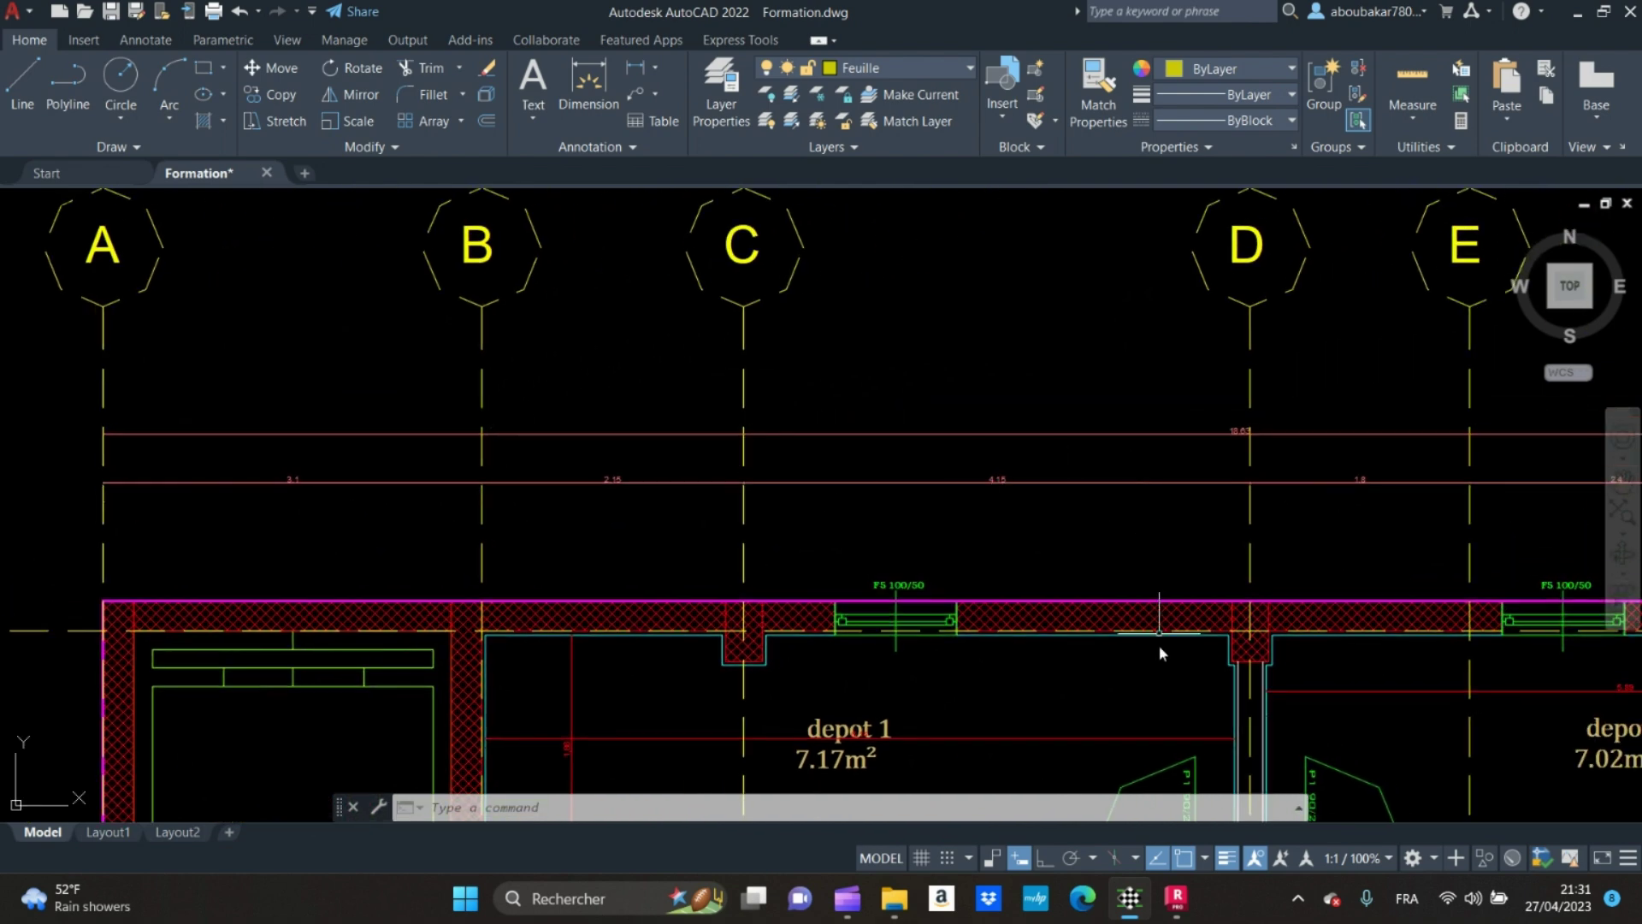
# Step: Switch to Robot Structural Analysis, open the construction lines definition, and set the X repetition to 1
pyautogui.moveTo(1177, 898)
pyautogui.click(1097, 771)
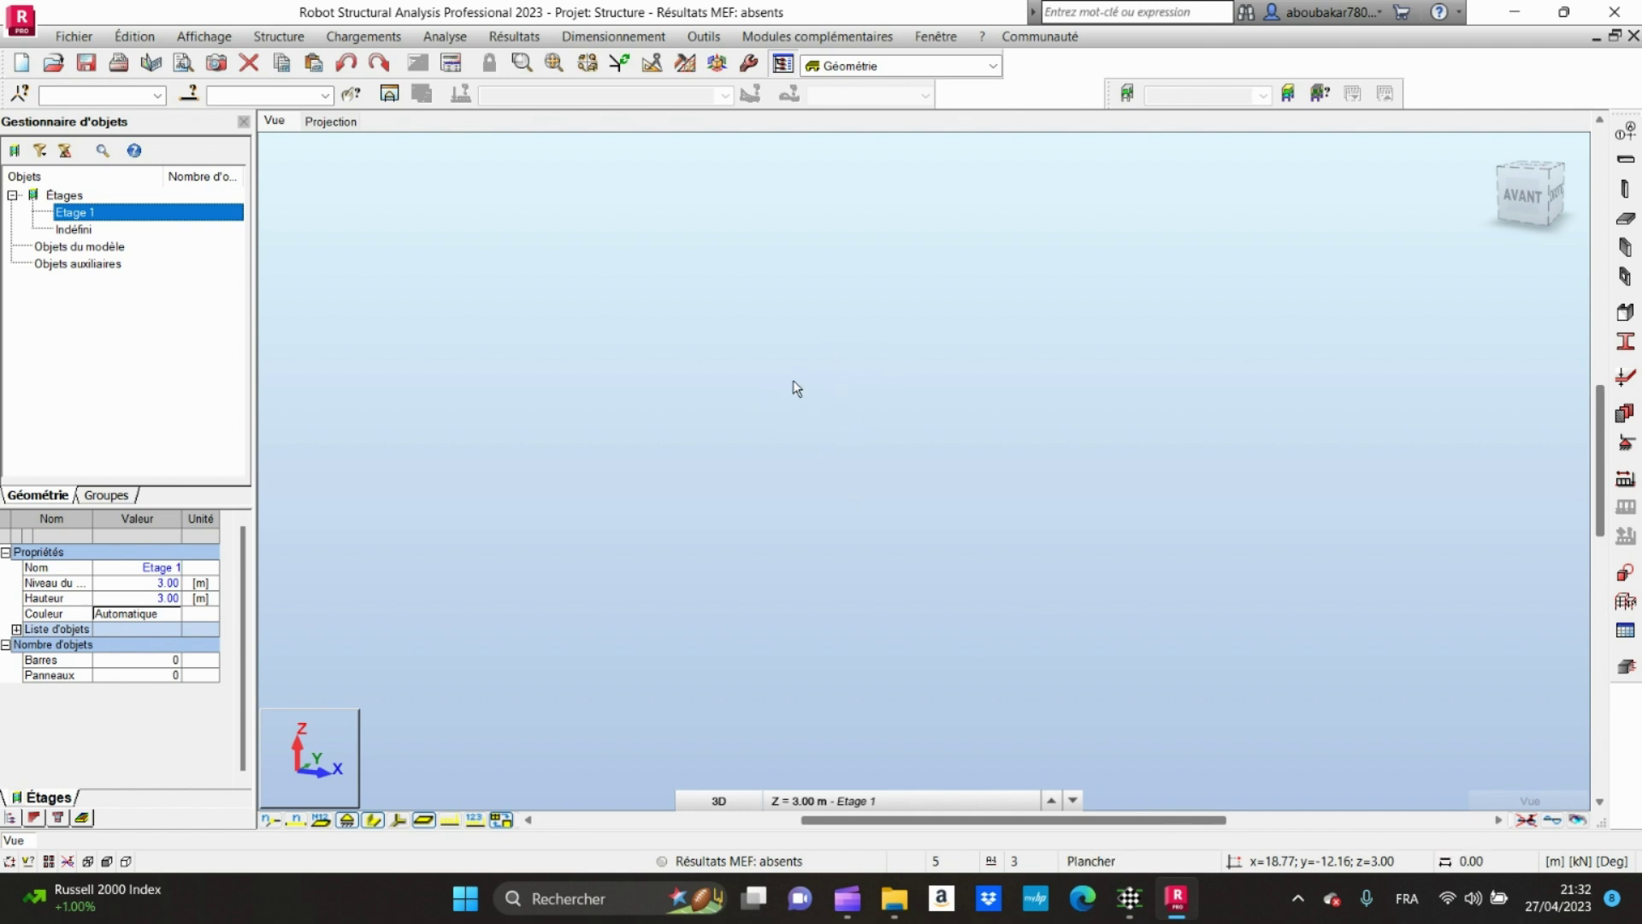
pyautogui.click(272, 38)
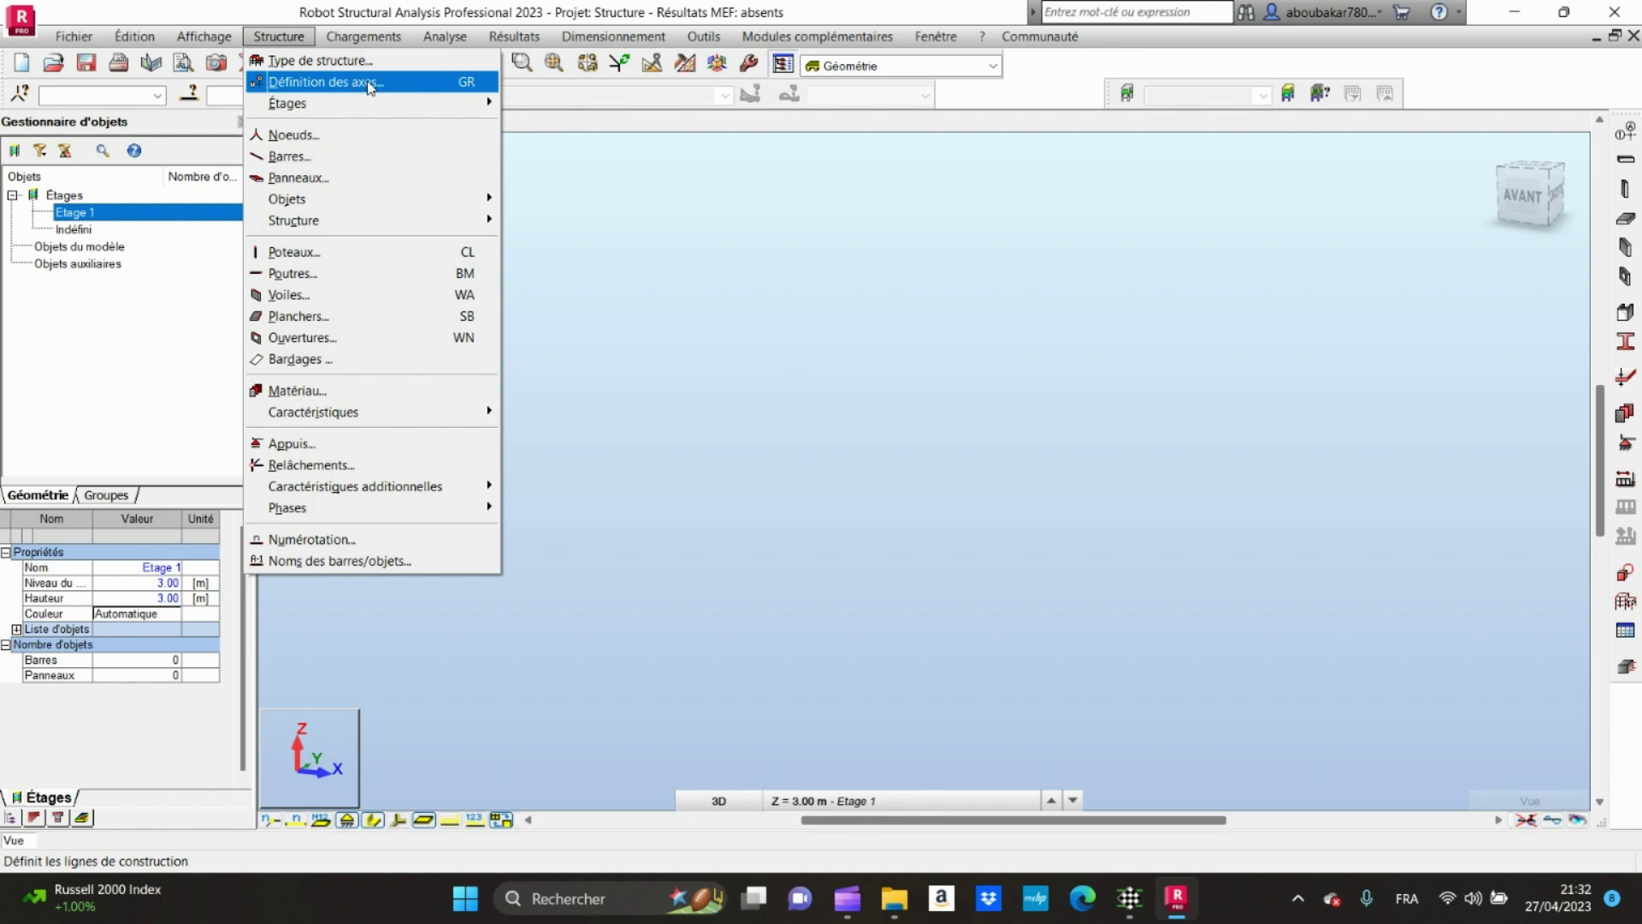
pyautogui.click(503, 245)
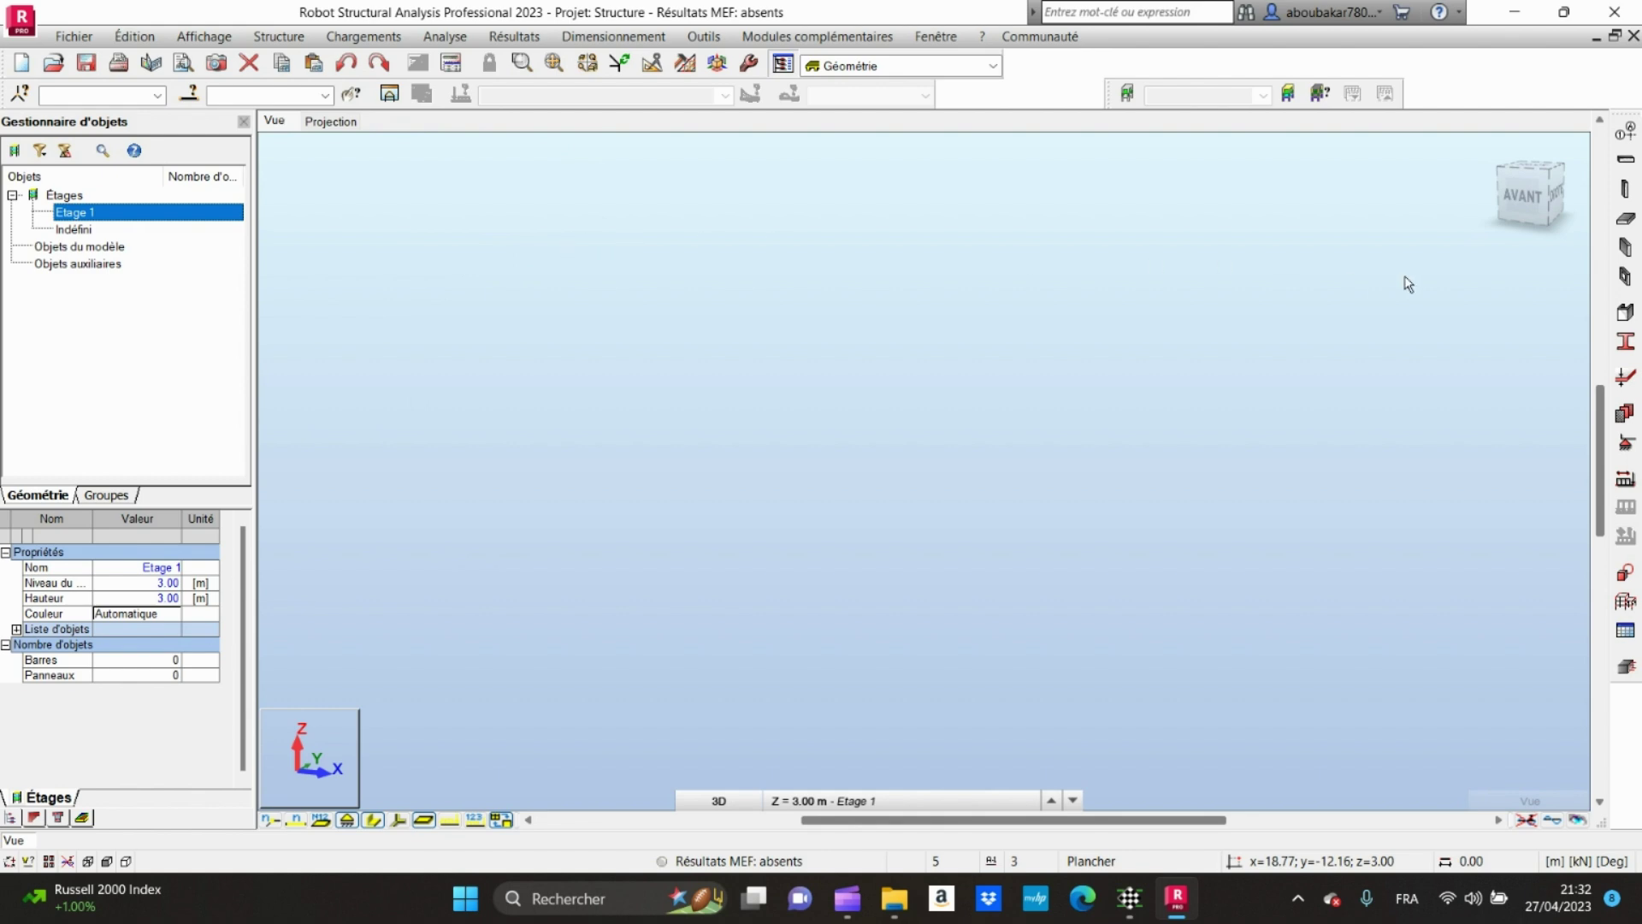
pyautogui.click(1625, 137)
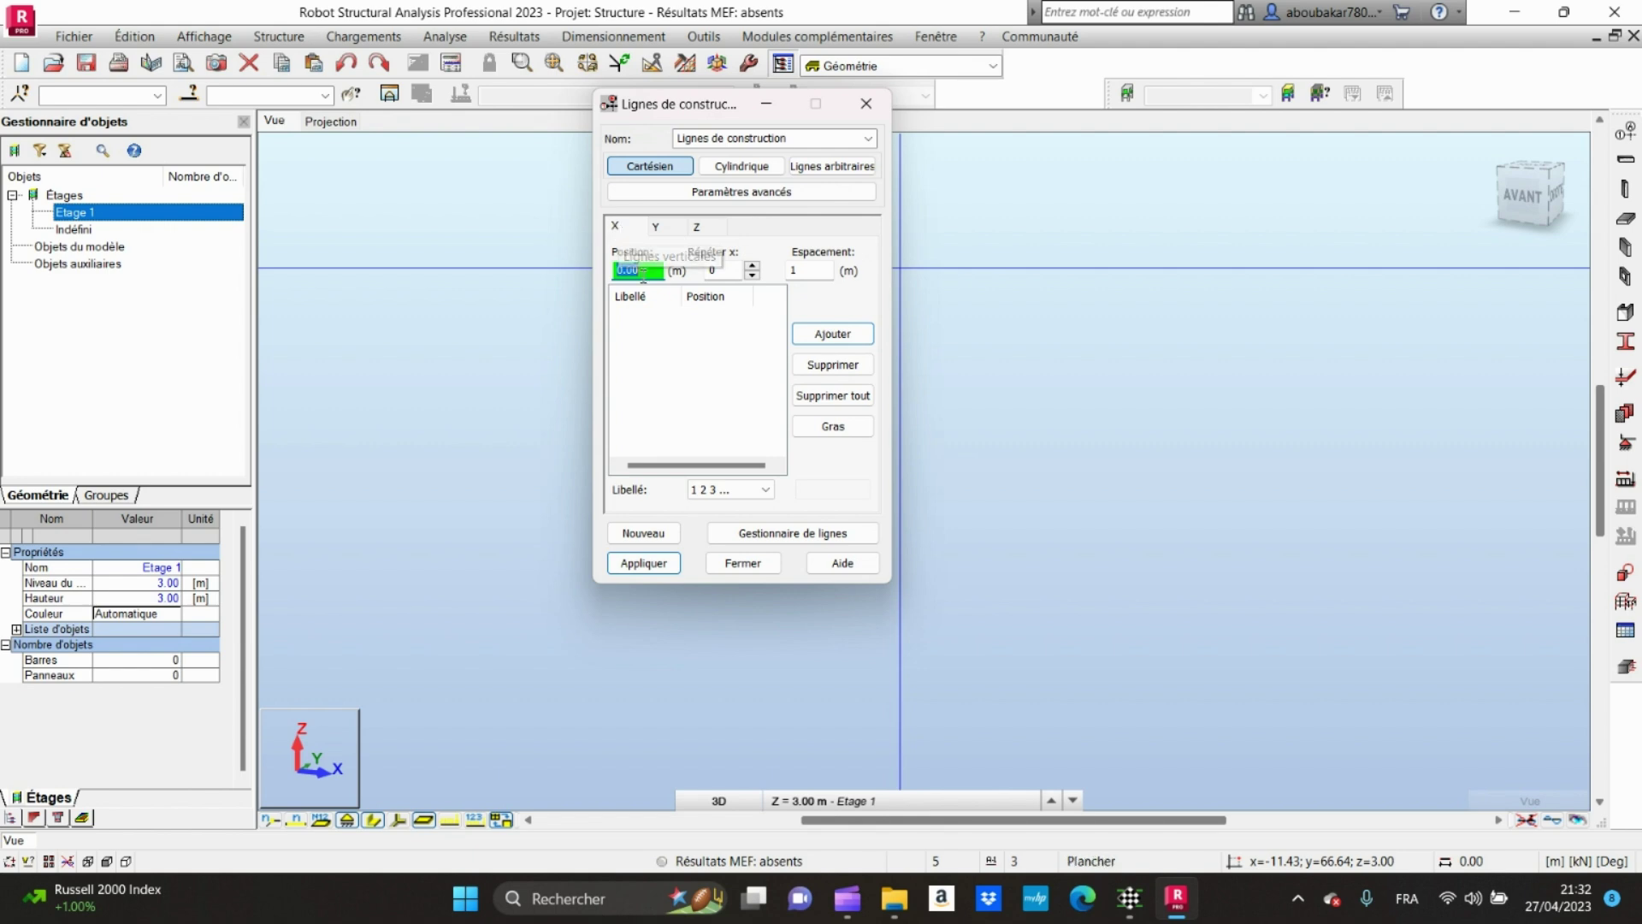
pyautogui.click(752, 266)
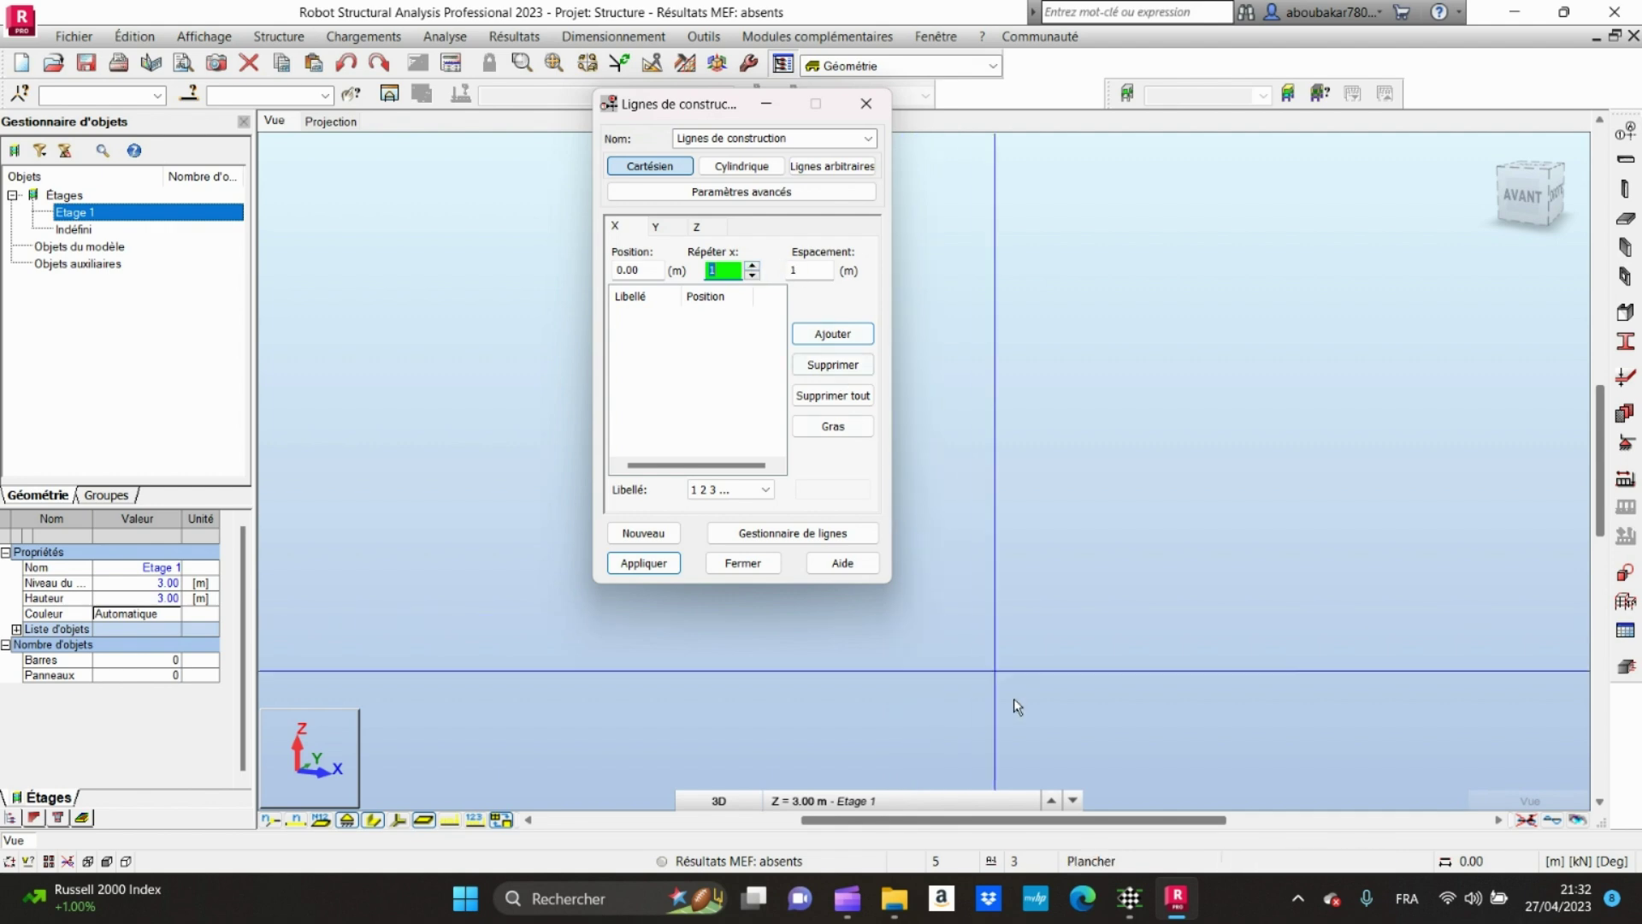
# Step: Switch to AutoCAD and read the dimensioned spacings between the first lettered axes of the basement plan
pyautogui.moveTo(1128, 898)
pyautogui.click(1112, 749)
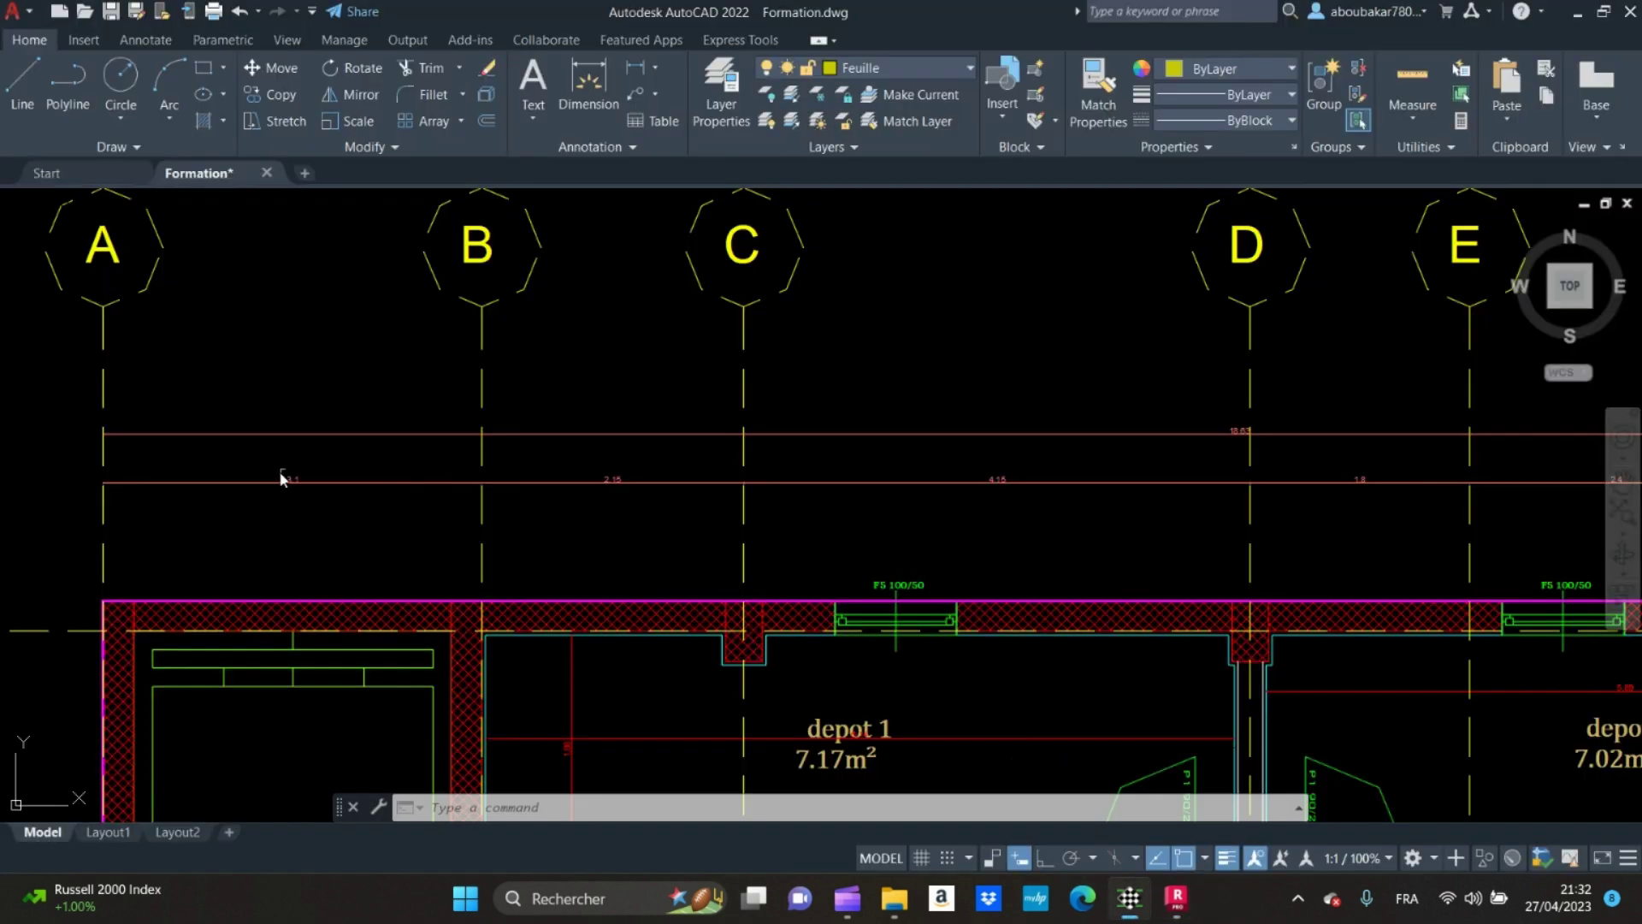
pyautogui.moveTo(257, 479)
pyautogui.mouseDown(button='middle')
pyautogui.moveTo(502, 491)
pyautogui.moveTo(403, 436)
pyautogui.mouseUp(button='middle')
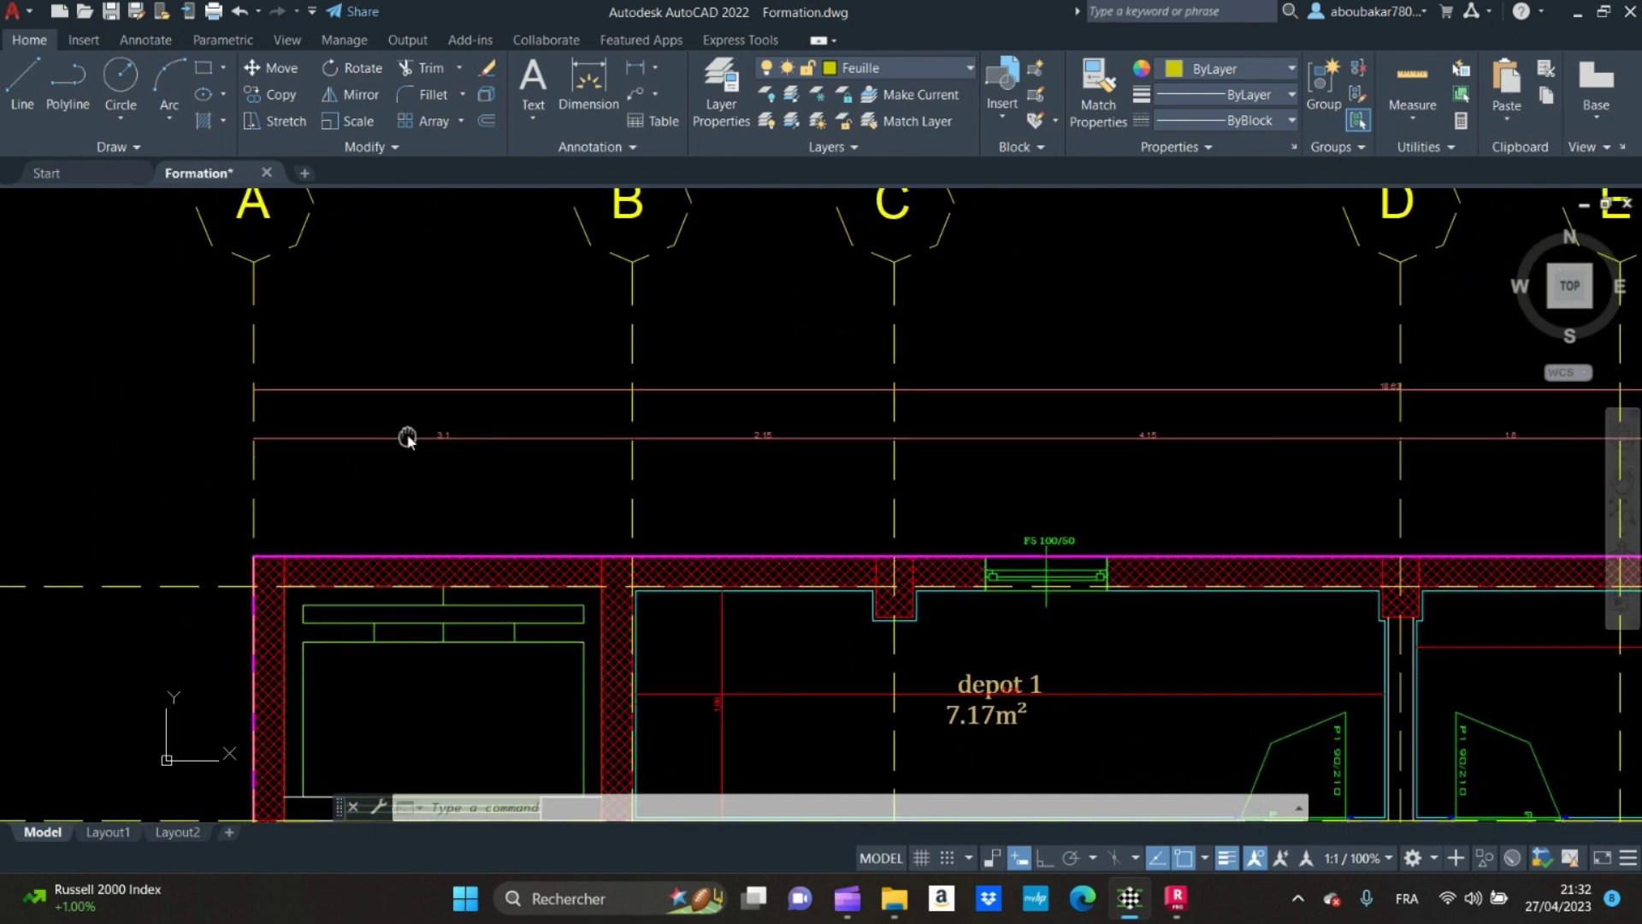
pyautogui.scroll(-2, 696, 459)
pyautogui.moveTo(756, 479); pyautogui.dragTo(637, 477, button='middle')
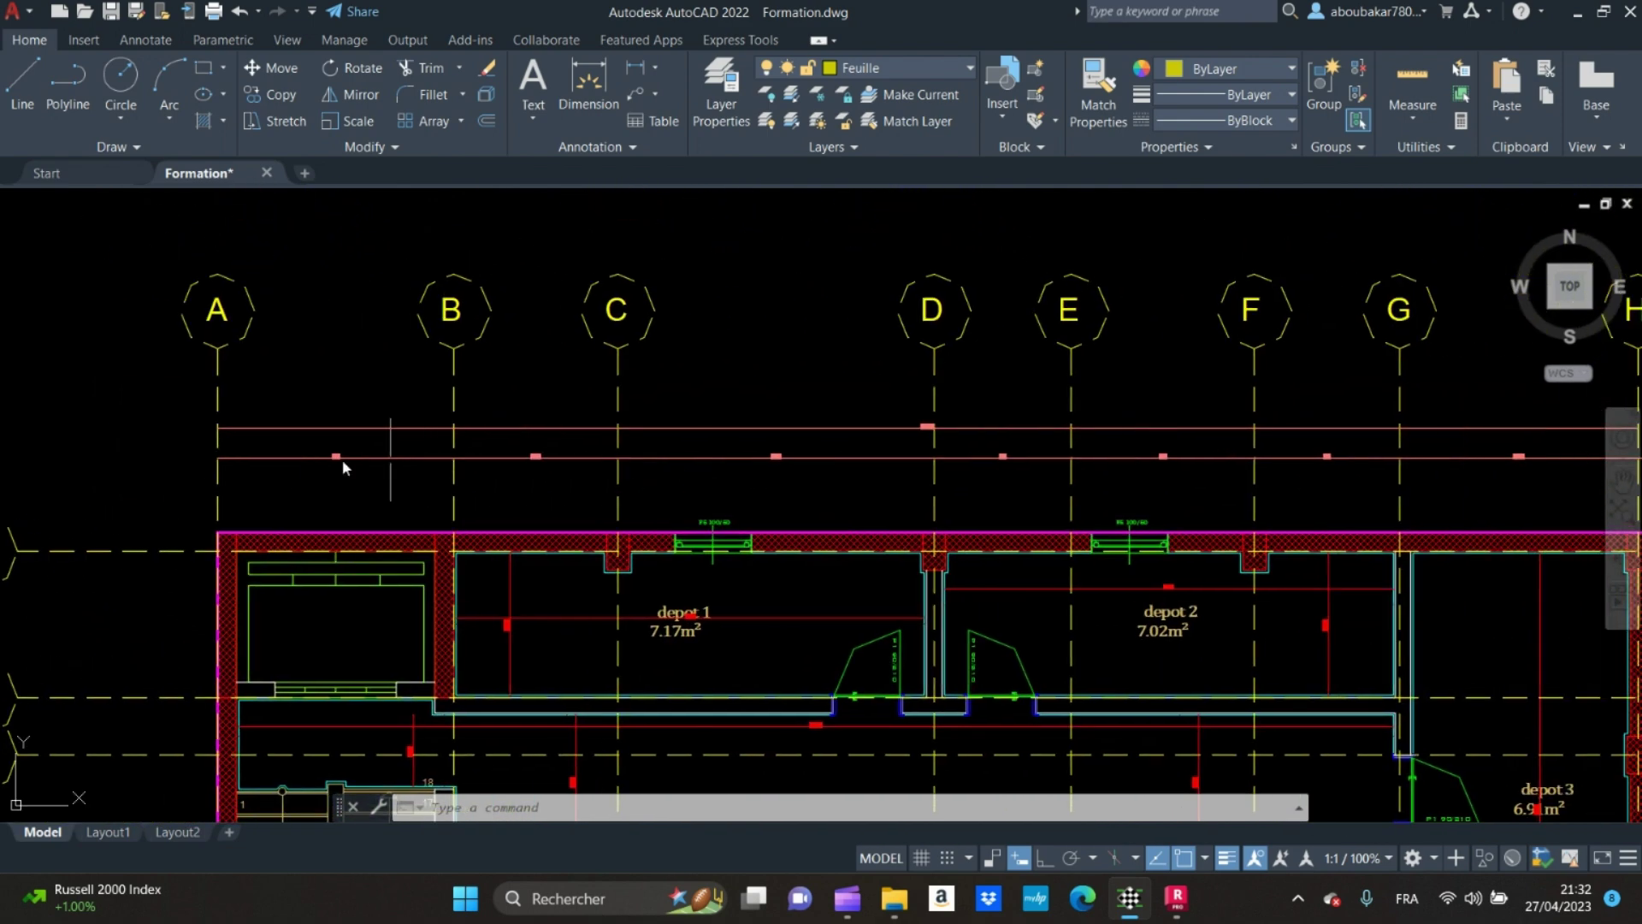
pyautogui.scroll(2, 304, 467)
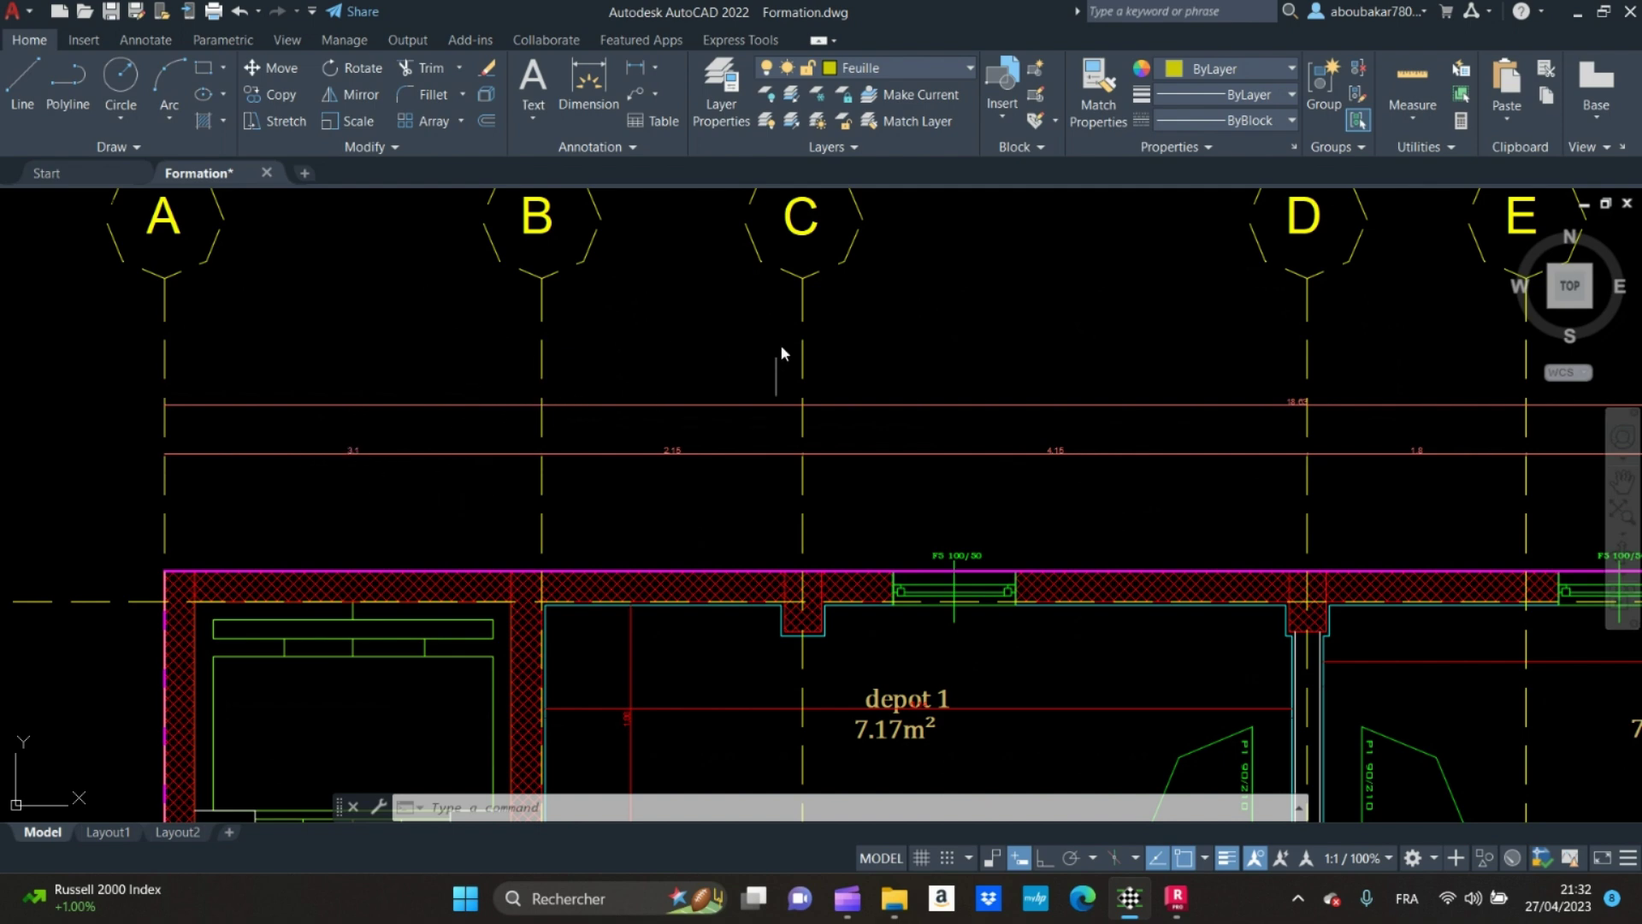
# Step: Back in Robot Structural Analysis, set the X line labels to A B C and add lines A and B with a 3.10 m spacing
pyautogui.click(1176, 905)
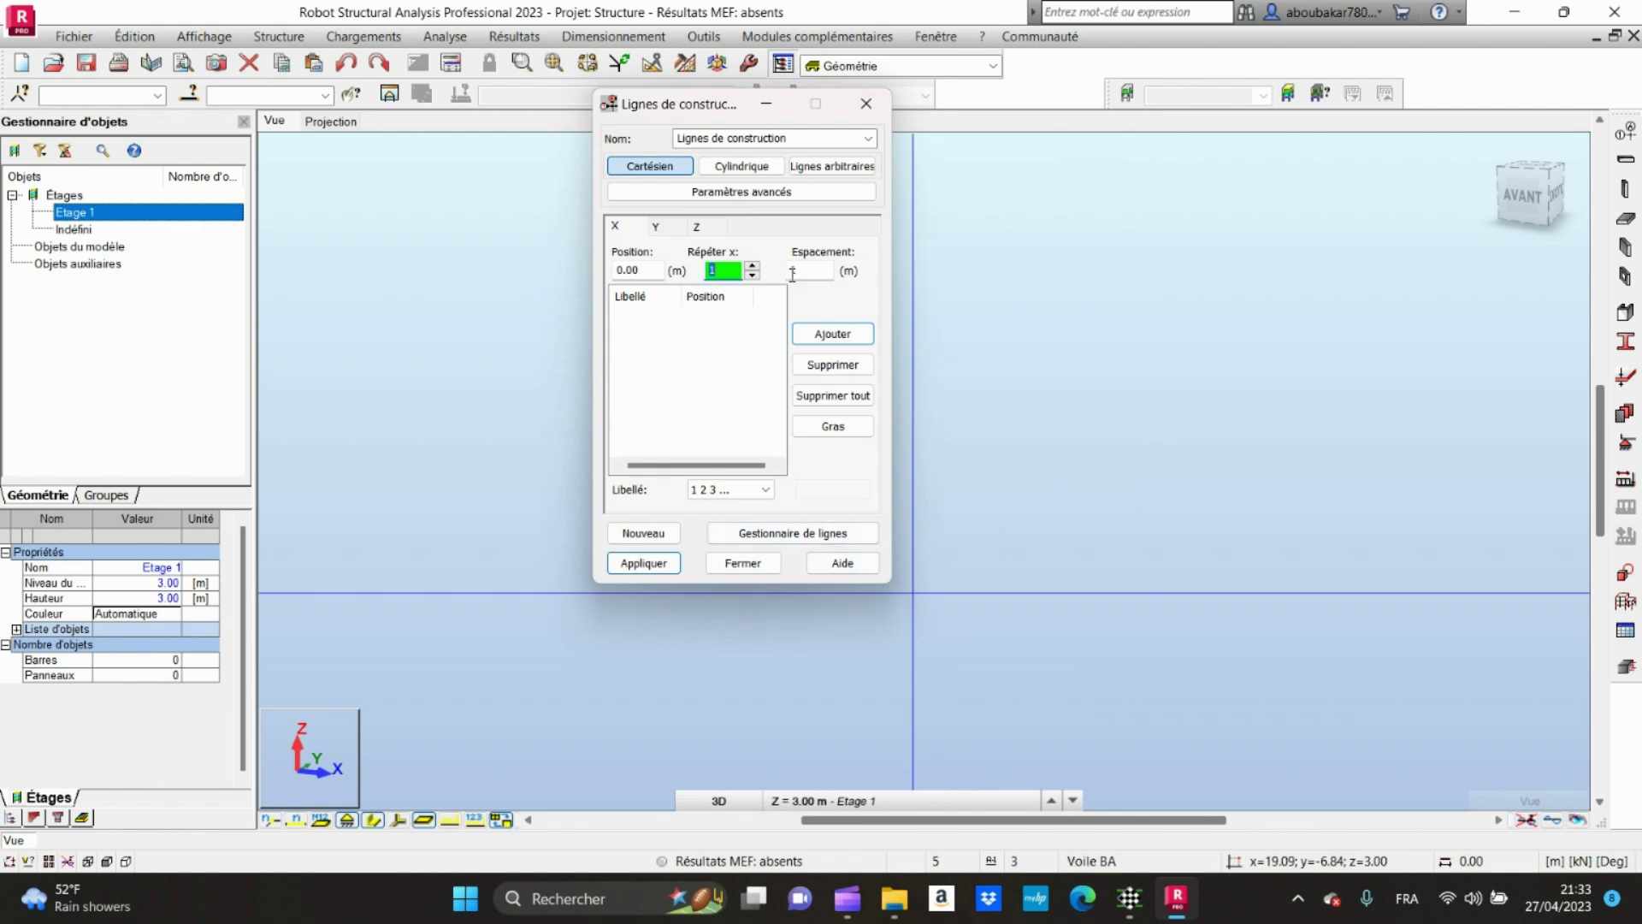
pyautogui.click(703, 490)
pyautogui.click(710, 521)
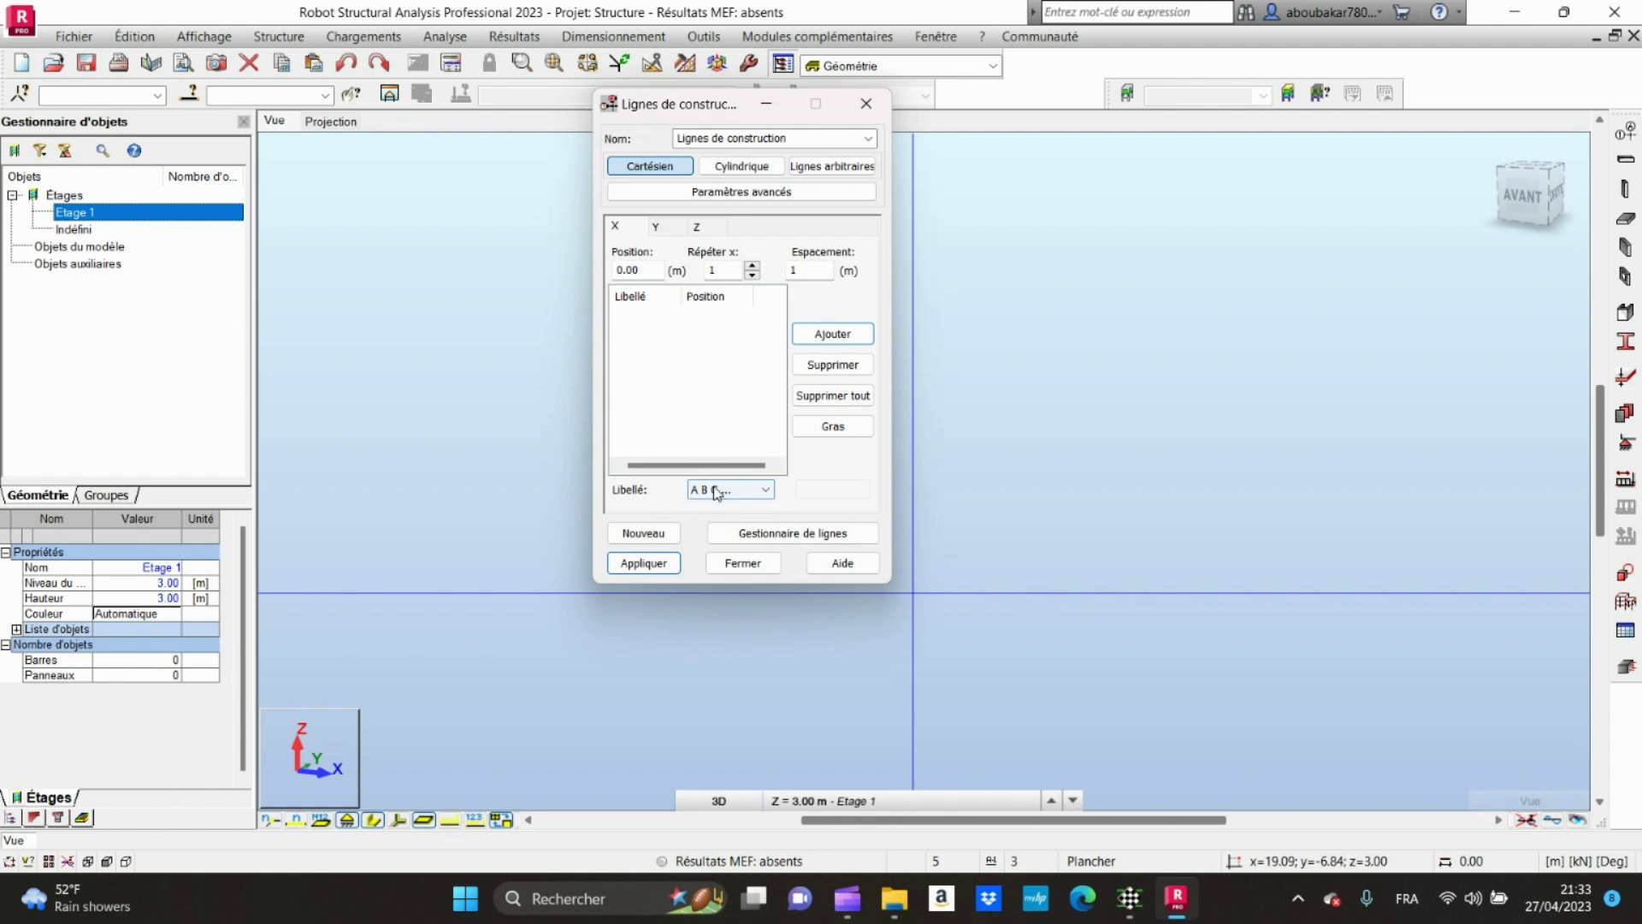
pyautogui.click(805, 271)
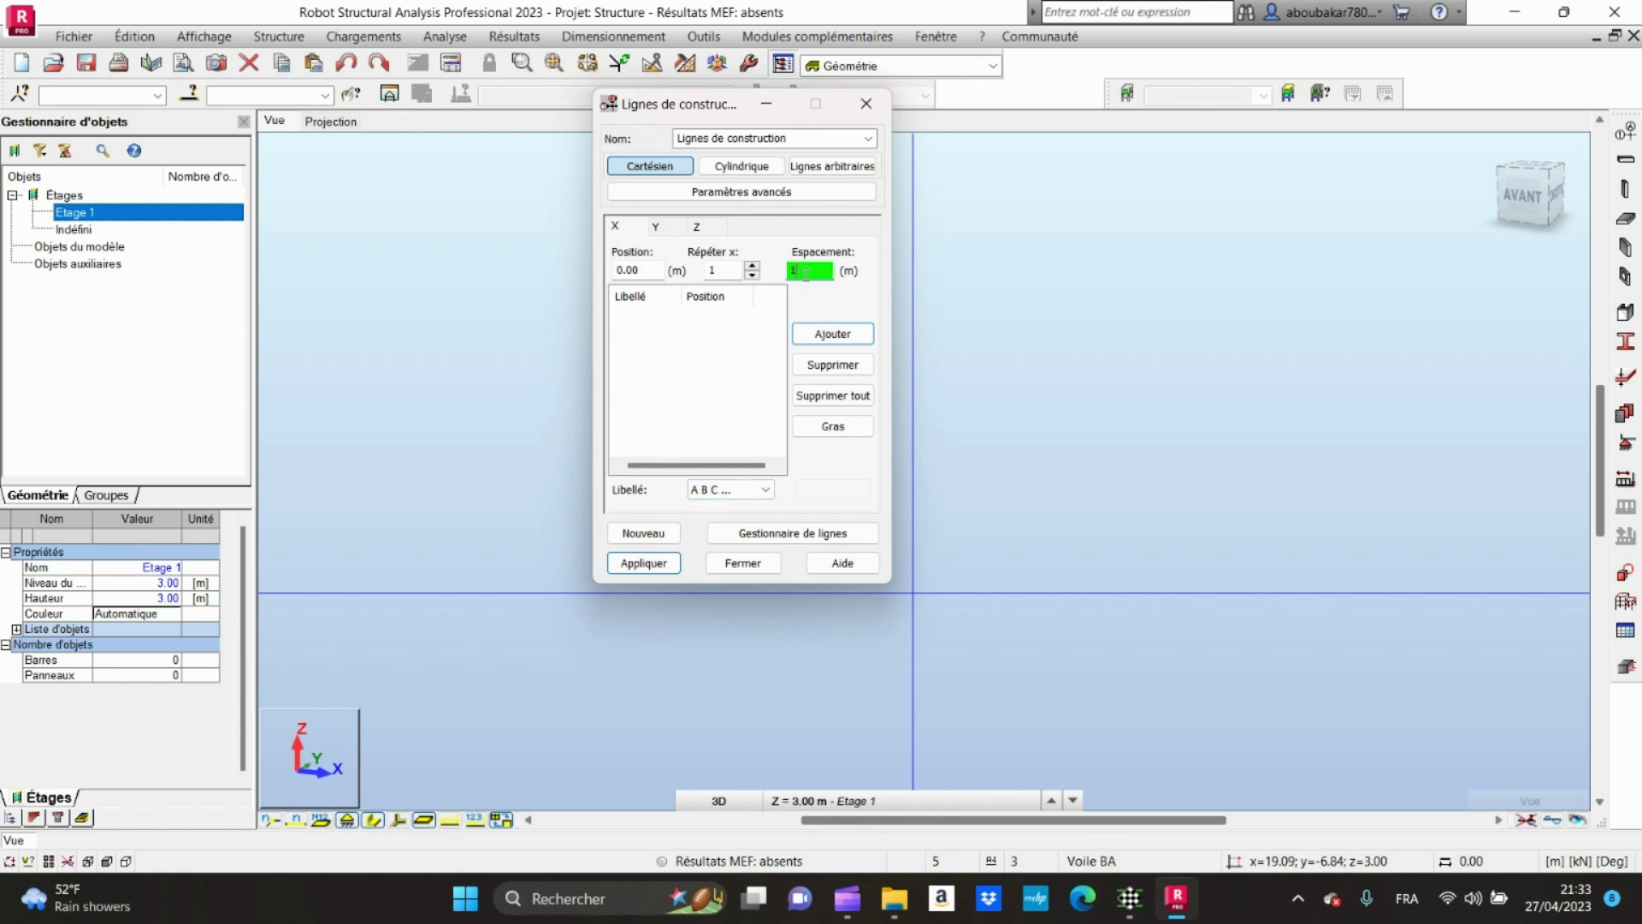
pyautogui.press('BackSpace')
pyautogui.write('3.10')
pyautogui.click(833, 334)
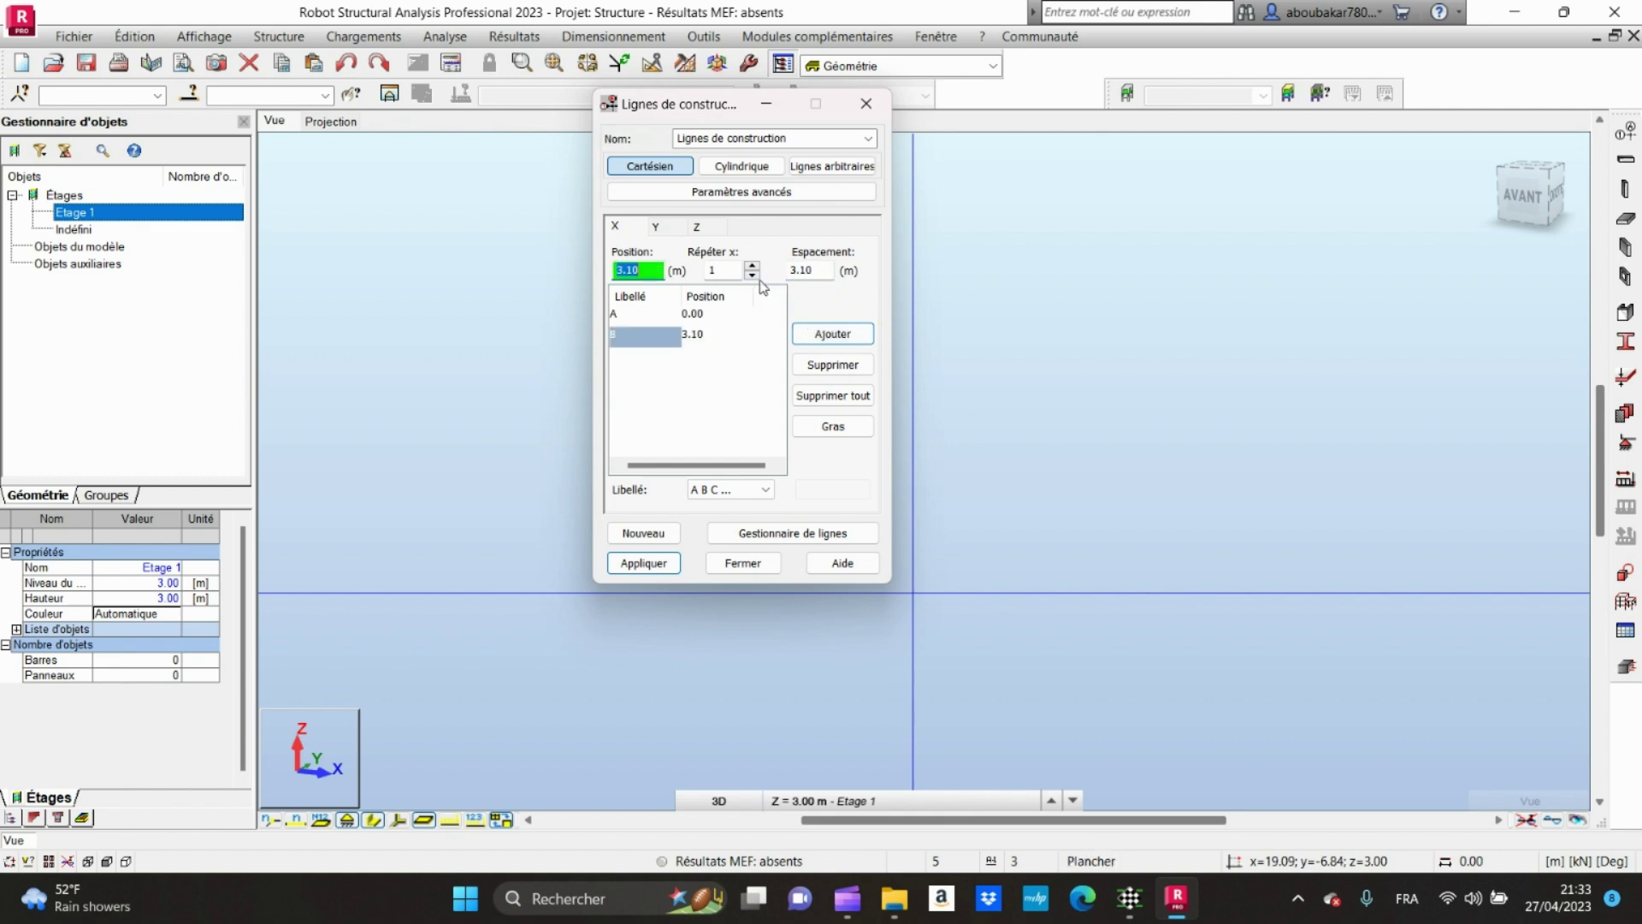
# Step: Add X construction line C with a spacing of 2.15 m from line B
pyautogui.doubleClick(819, 271)
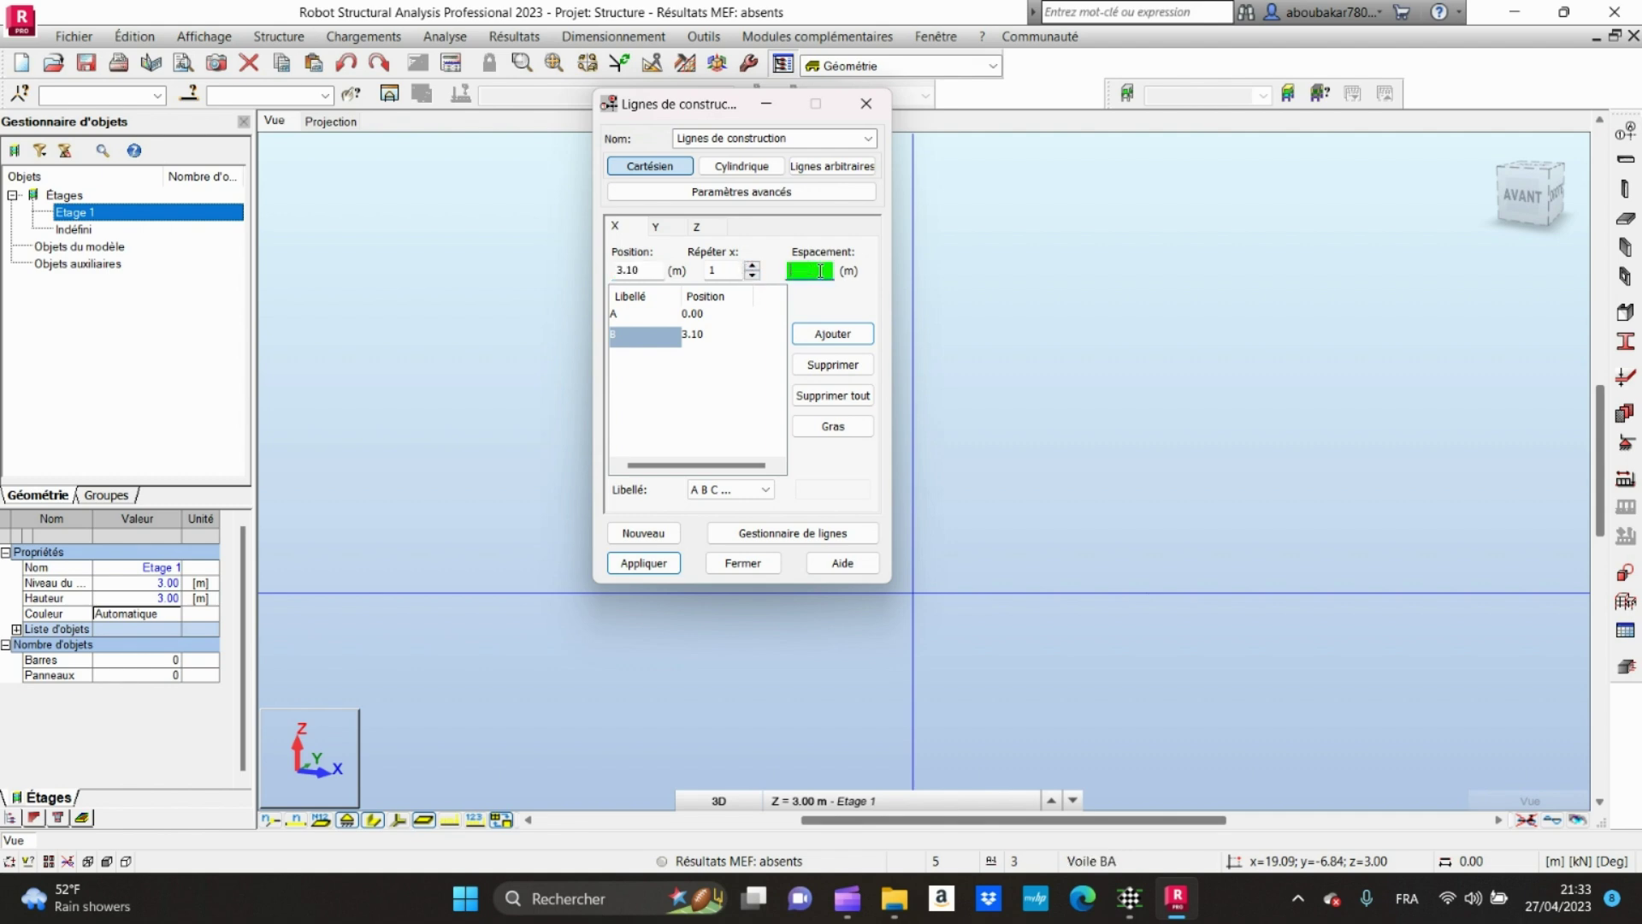
pyautogui.write('2.15')
pyautogui.click(832, 334)
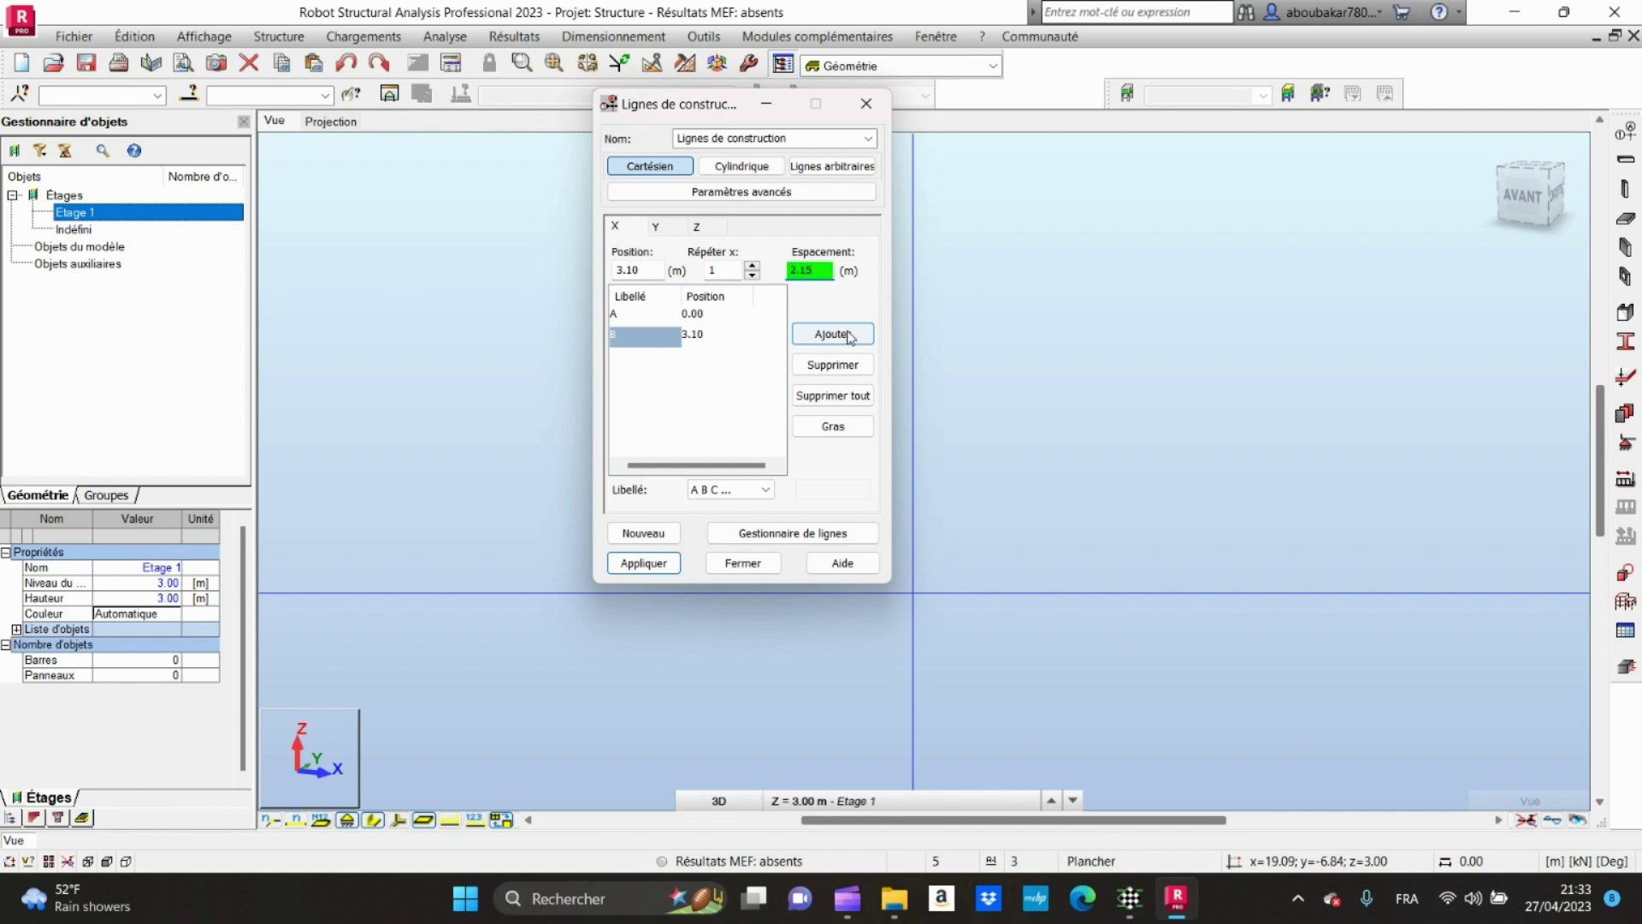
# Step: Check the C–D spacing on the AutoCAD plan and add X construction line D in Robot with a 4.15 m spacing
pyautogui.click(1129, 898)
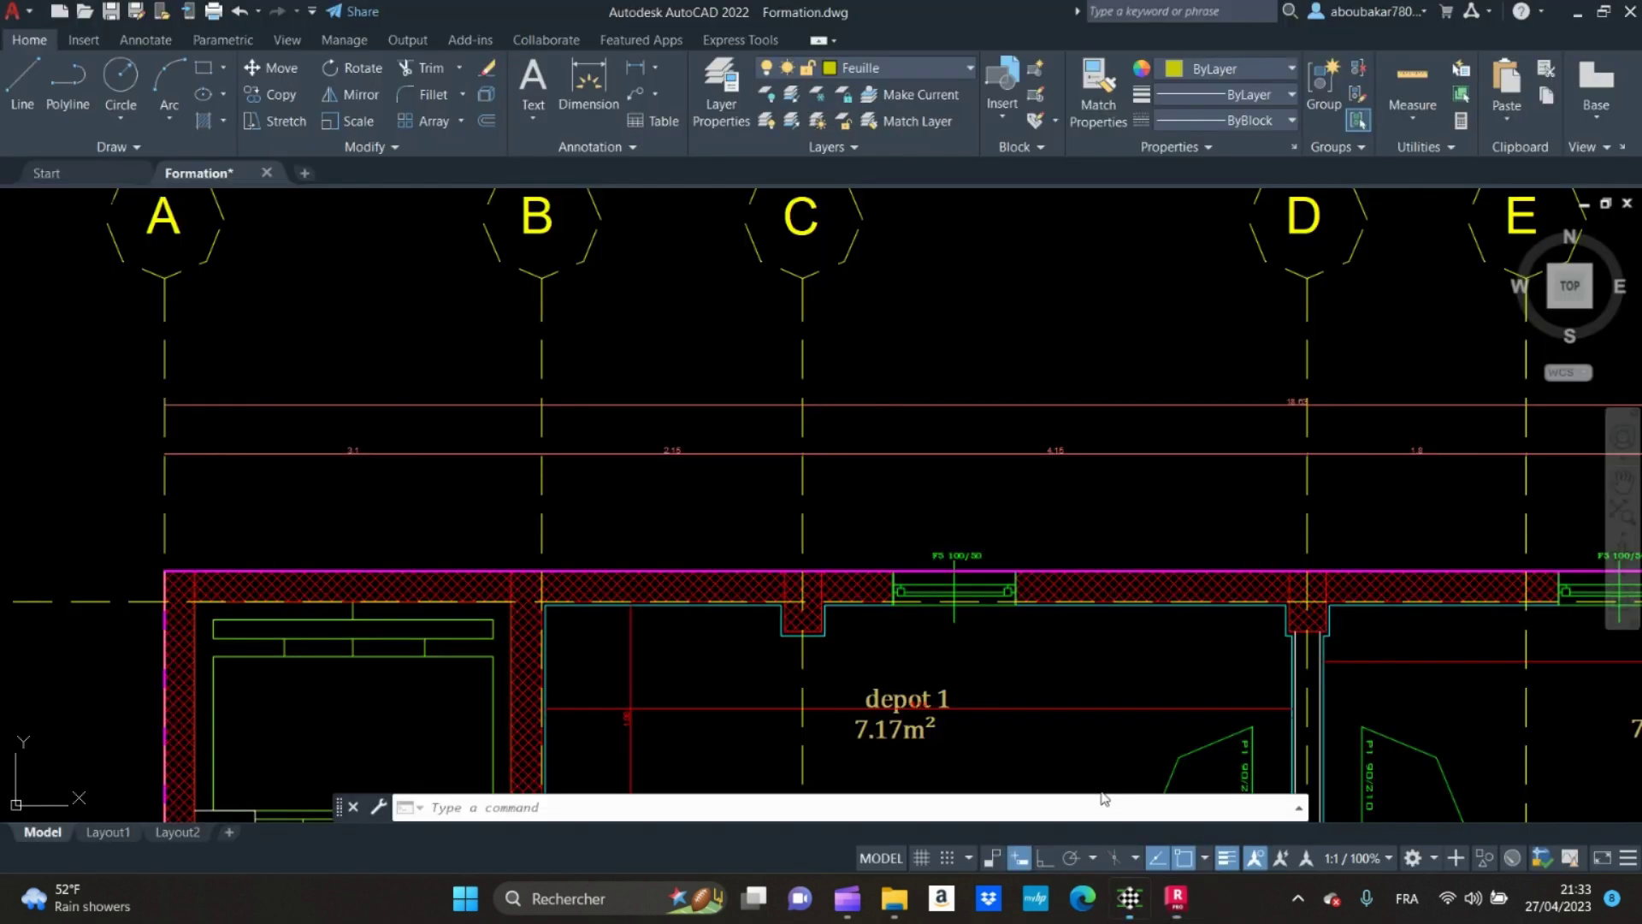
pyautogui.moveTo(858, 542); pyautogui.dragTo(330, 560, button='middle')
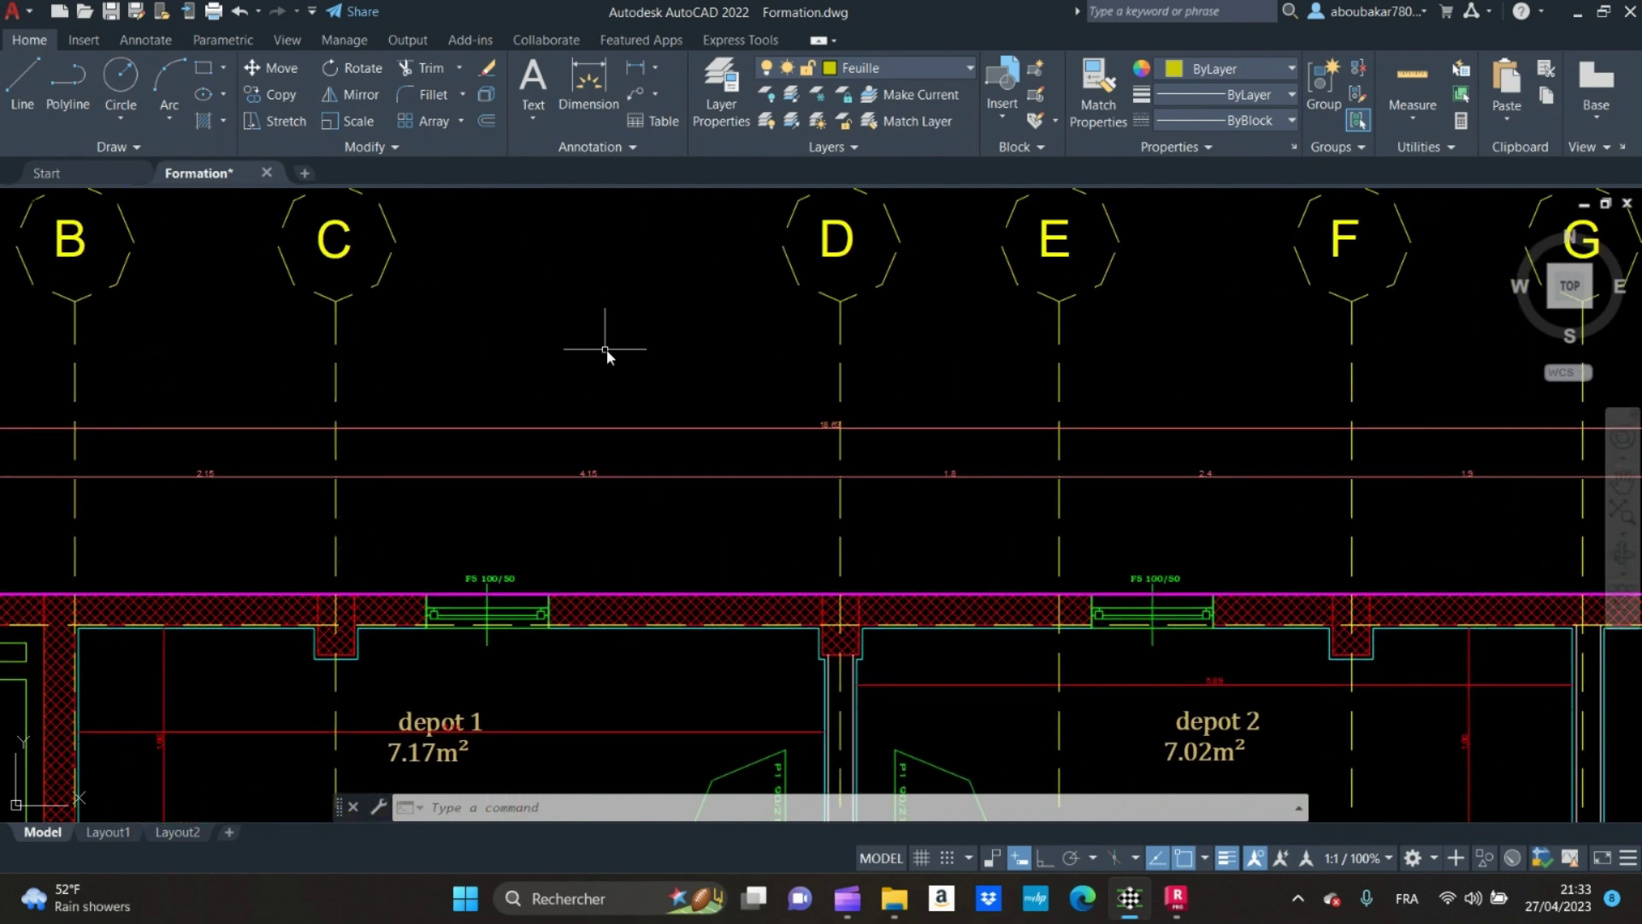
pyautogui.moveTo(761, 428); pyautogui.dragTo(447, 543, button='middle')
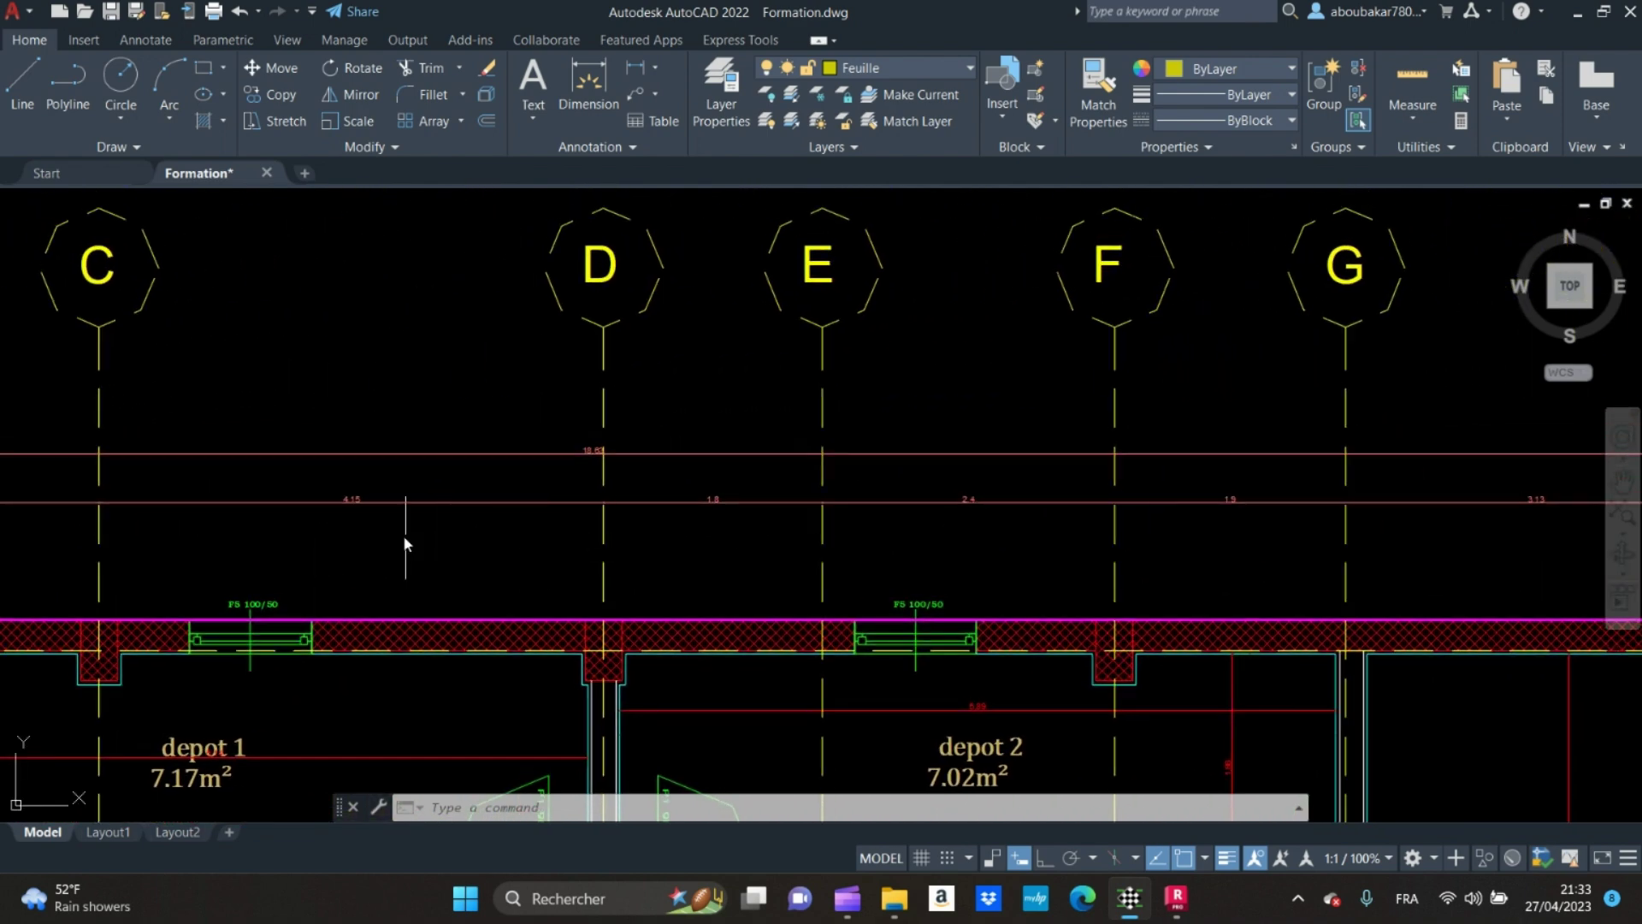
pyautogui.moveTo(1176, 898)
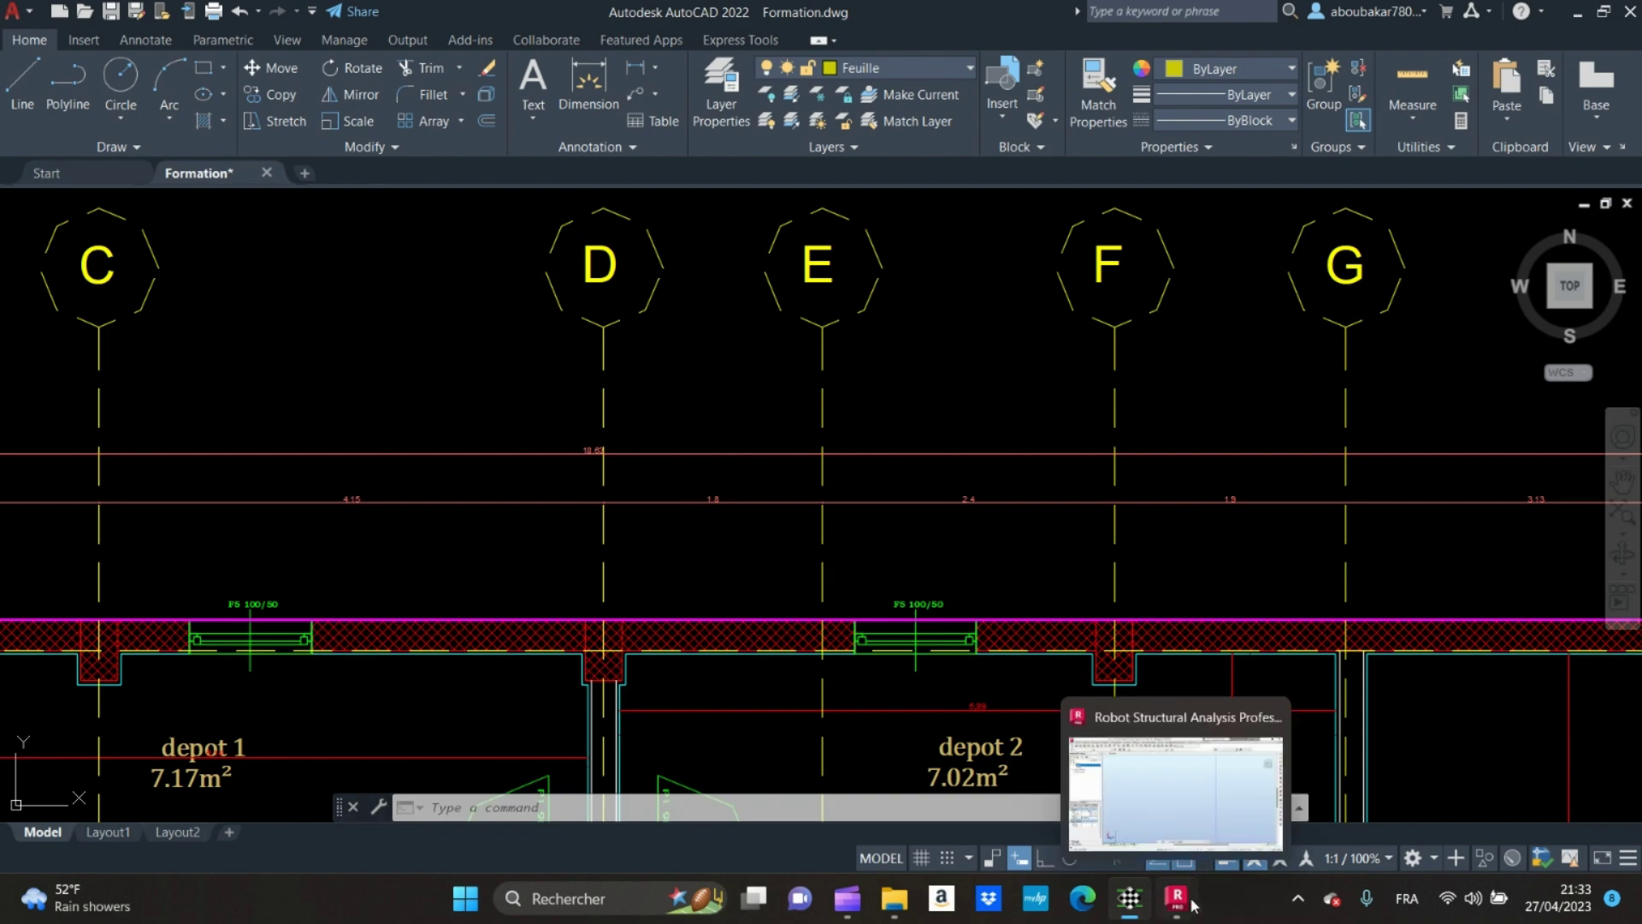
pyautogui.click(1178, 819)
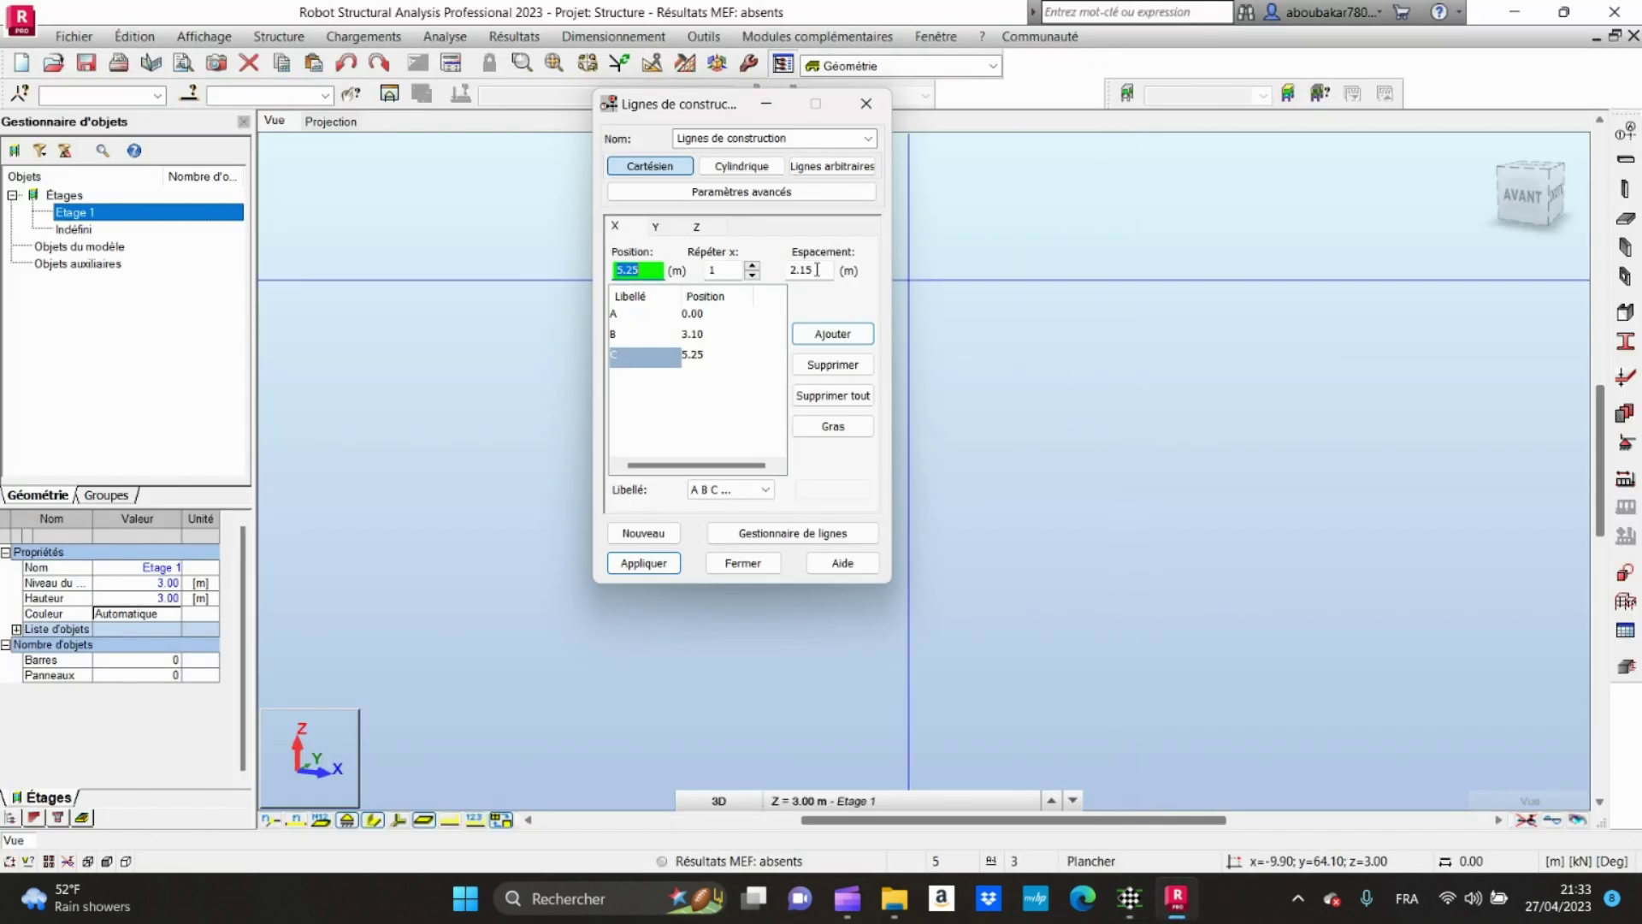
pyautogui.click(813, 269)
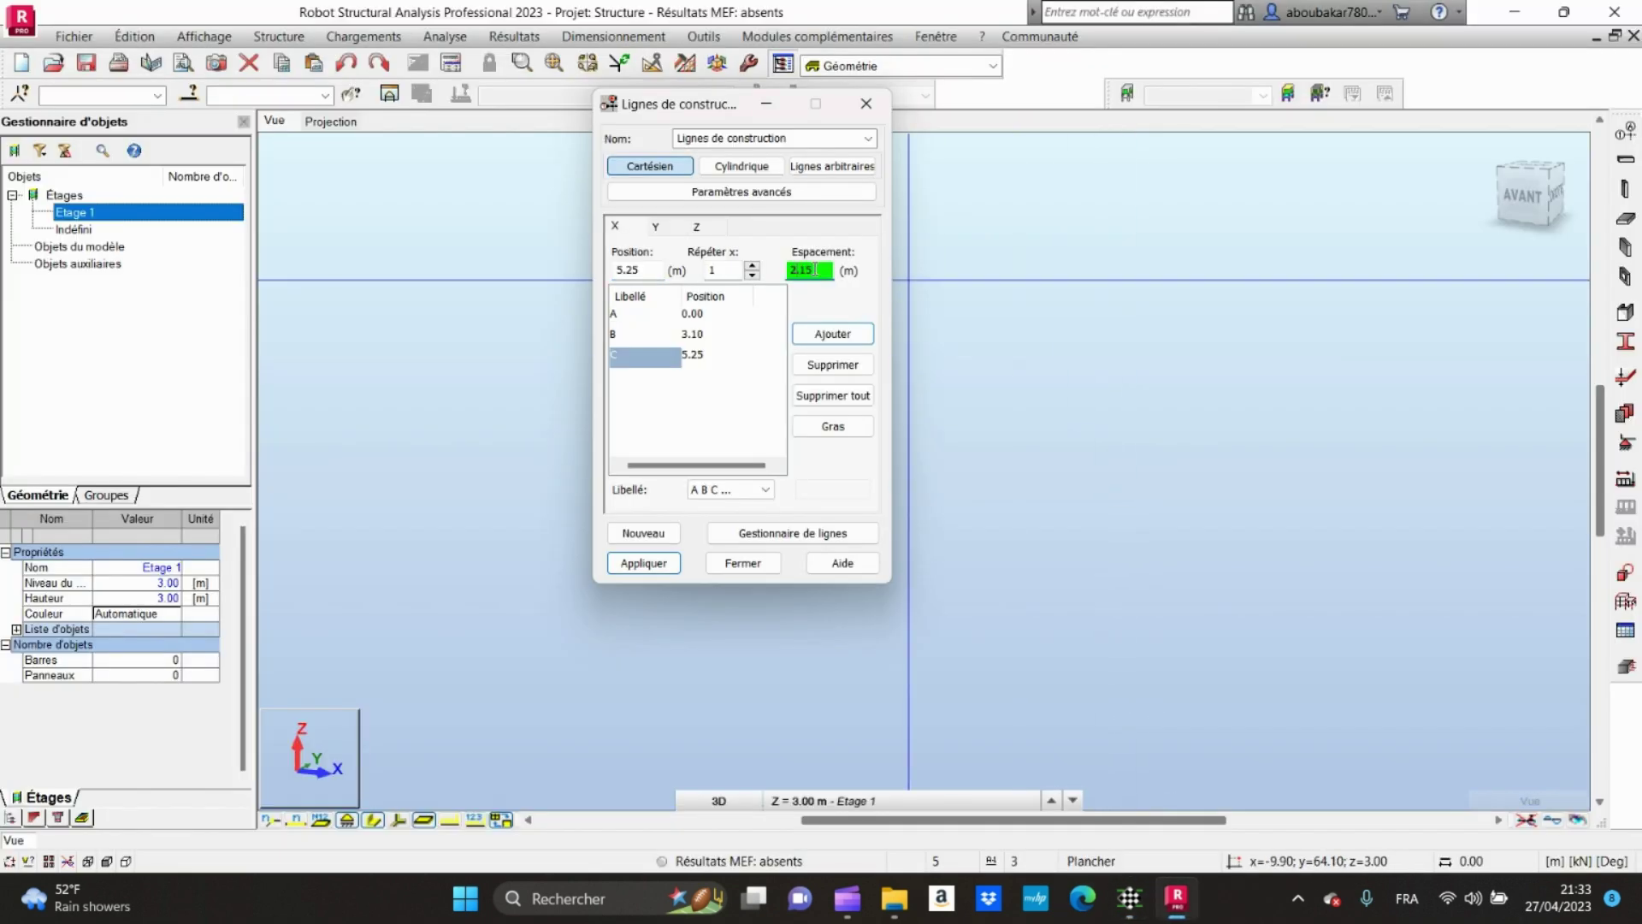
pyautogui.write('4')
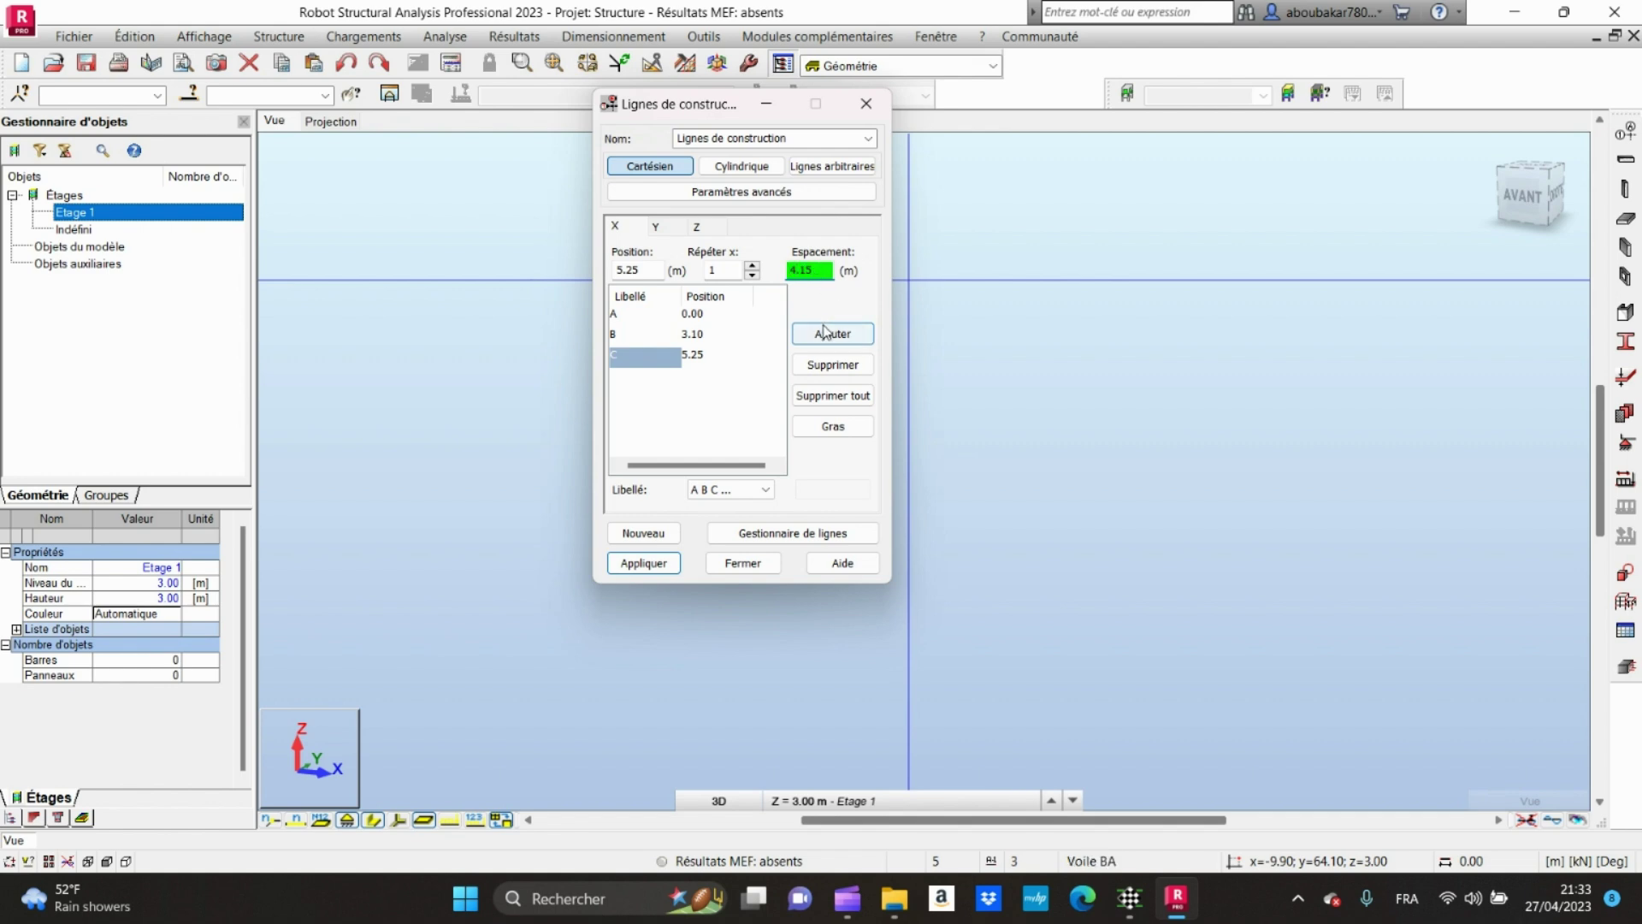
pyautogui.click(827, 336)
# Step: Add X construction line E with a spacing of 1.8 m from line D
pyautogui.click(816, 269)
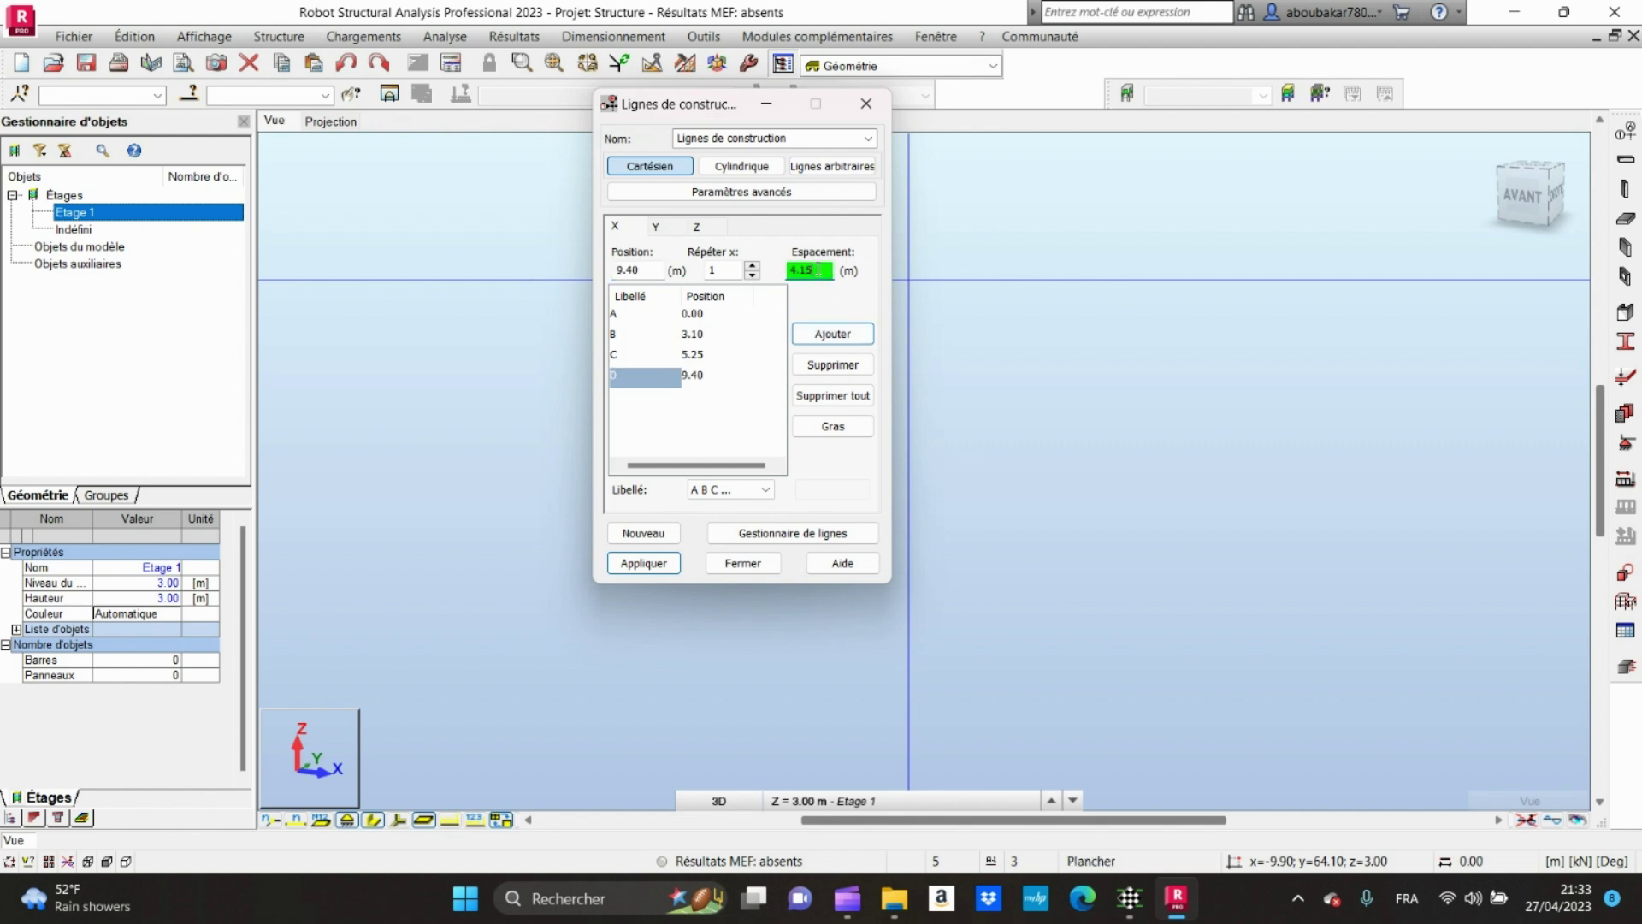
pyautogui.write('1.8')
pyautogui.click(833, 335)
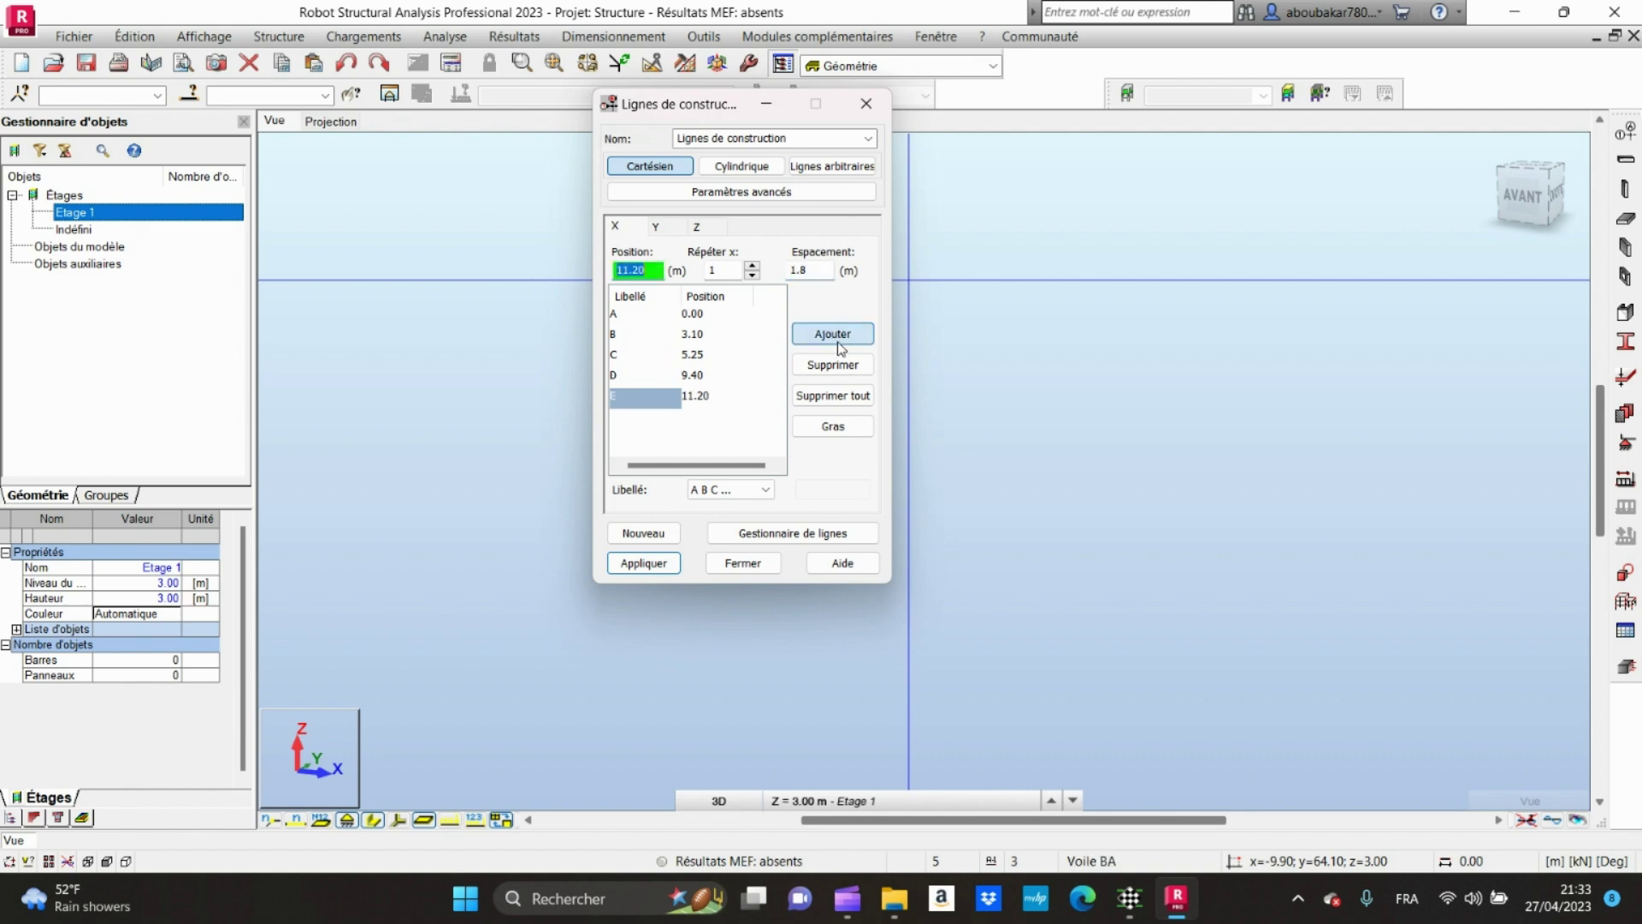
# Step: Check the E–F spacing on the AutoCAD plan and add X construction line F in Robot with a 2.40 m spacing
pyautogui.moveTo(1131, 898)
pyautogui.click(1121, 803)
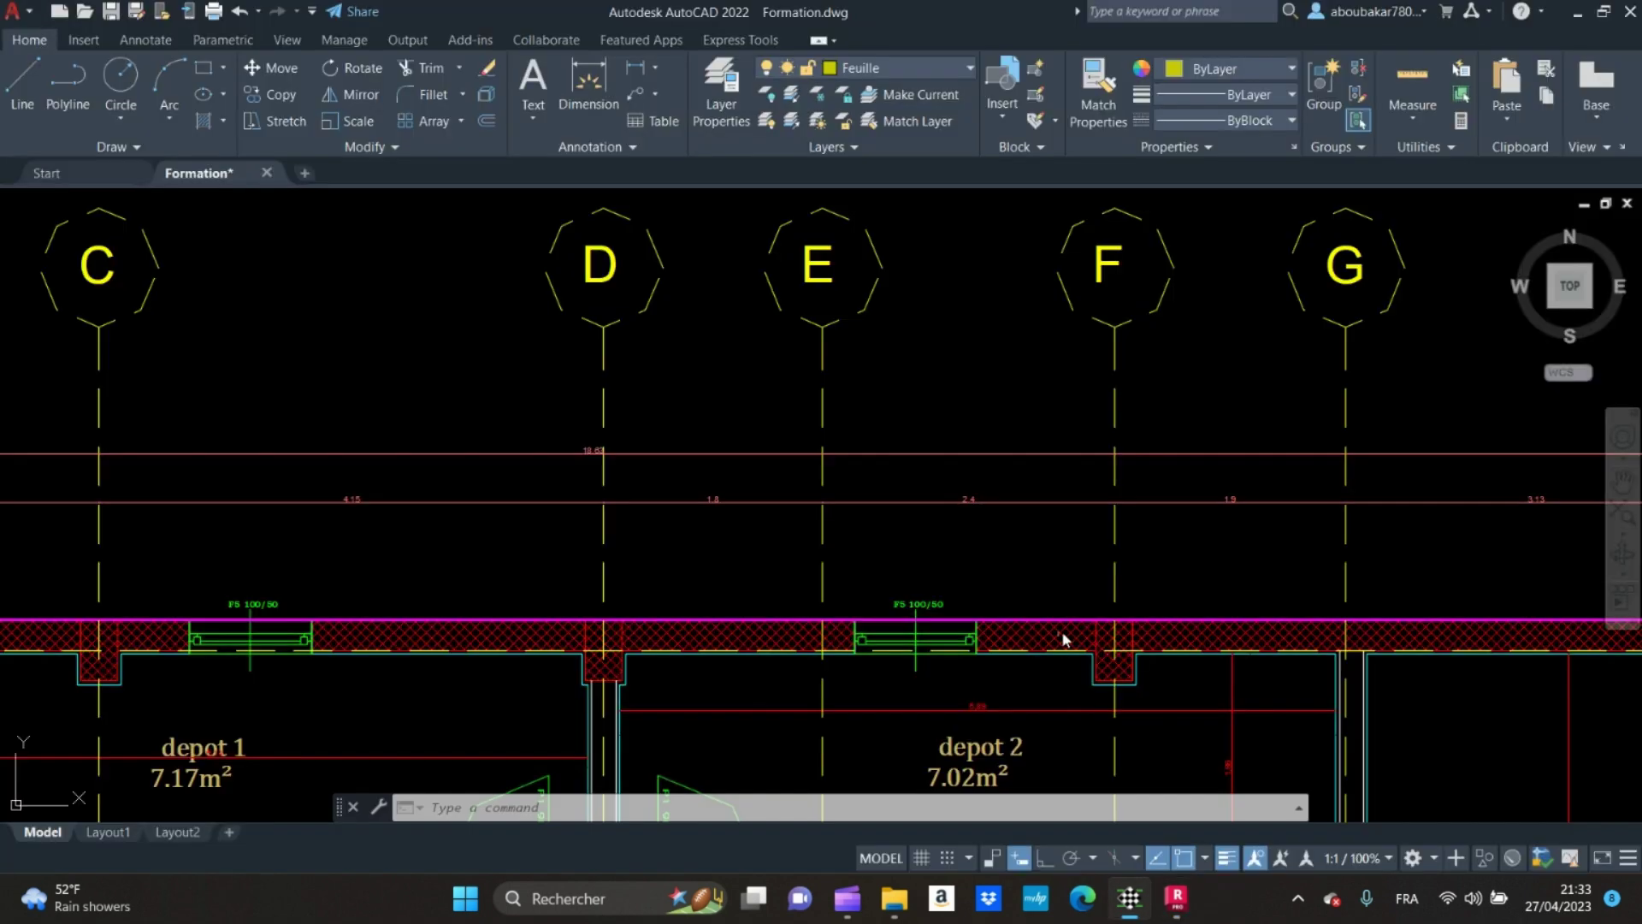
pyautogui.moveTo(1029, 587); pyautogui.dragTo(616, 592, button='middle')
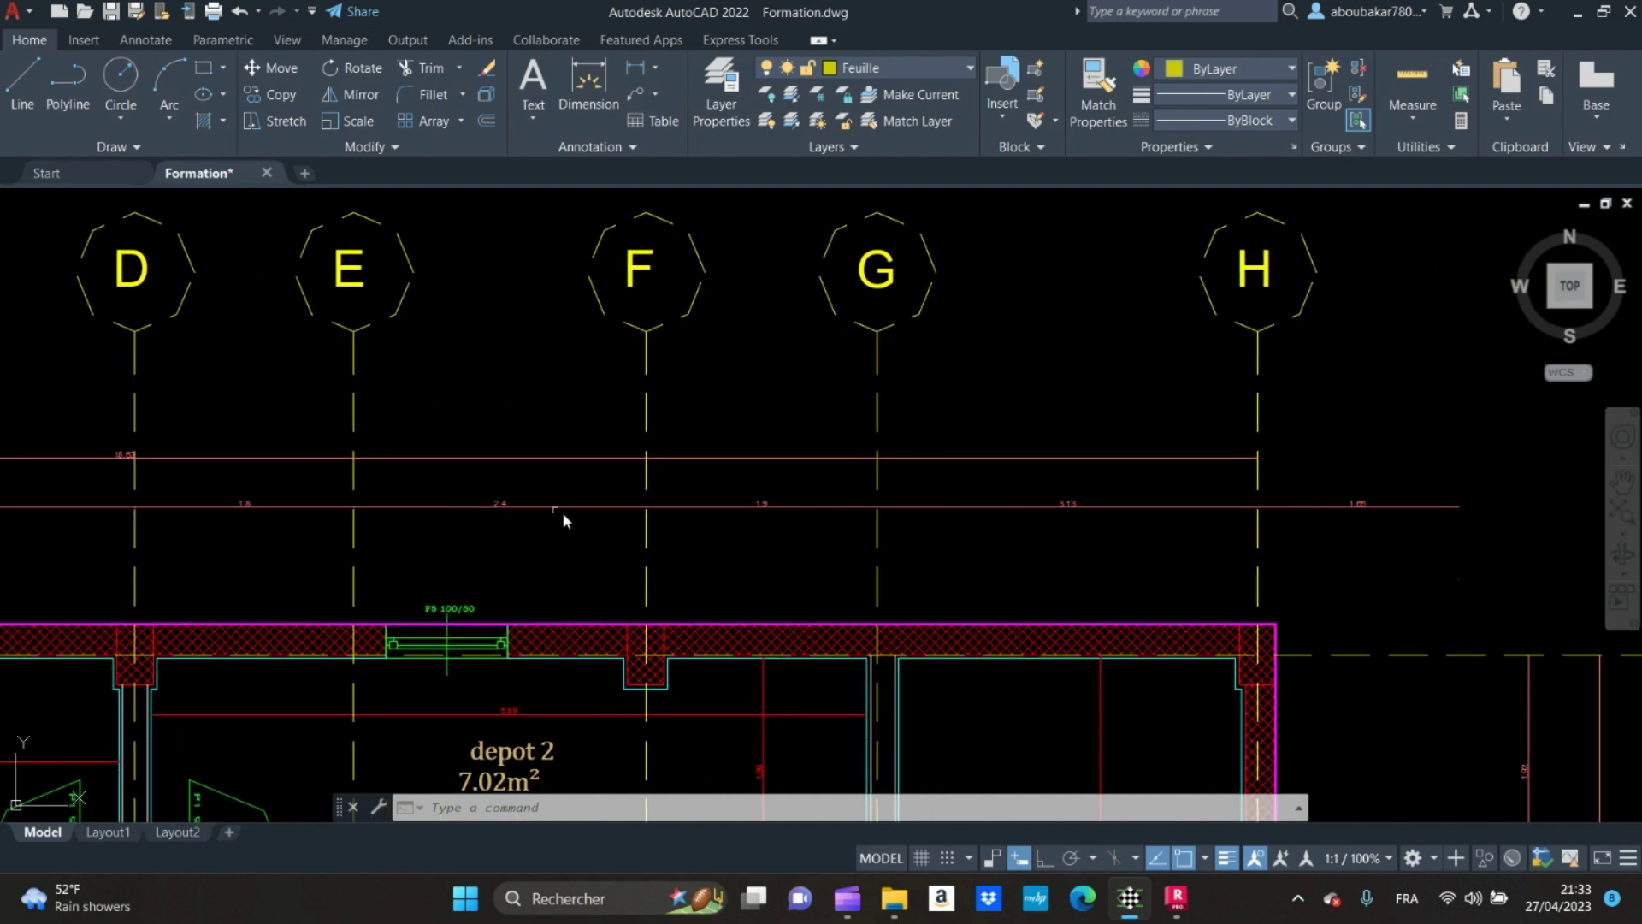
pyautogui.moveTo(1176, 898)
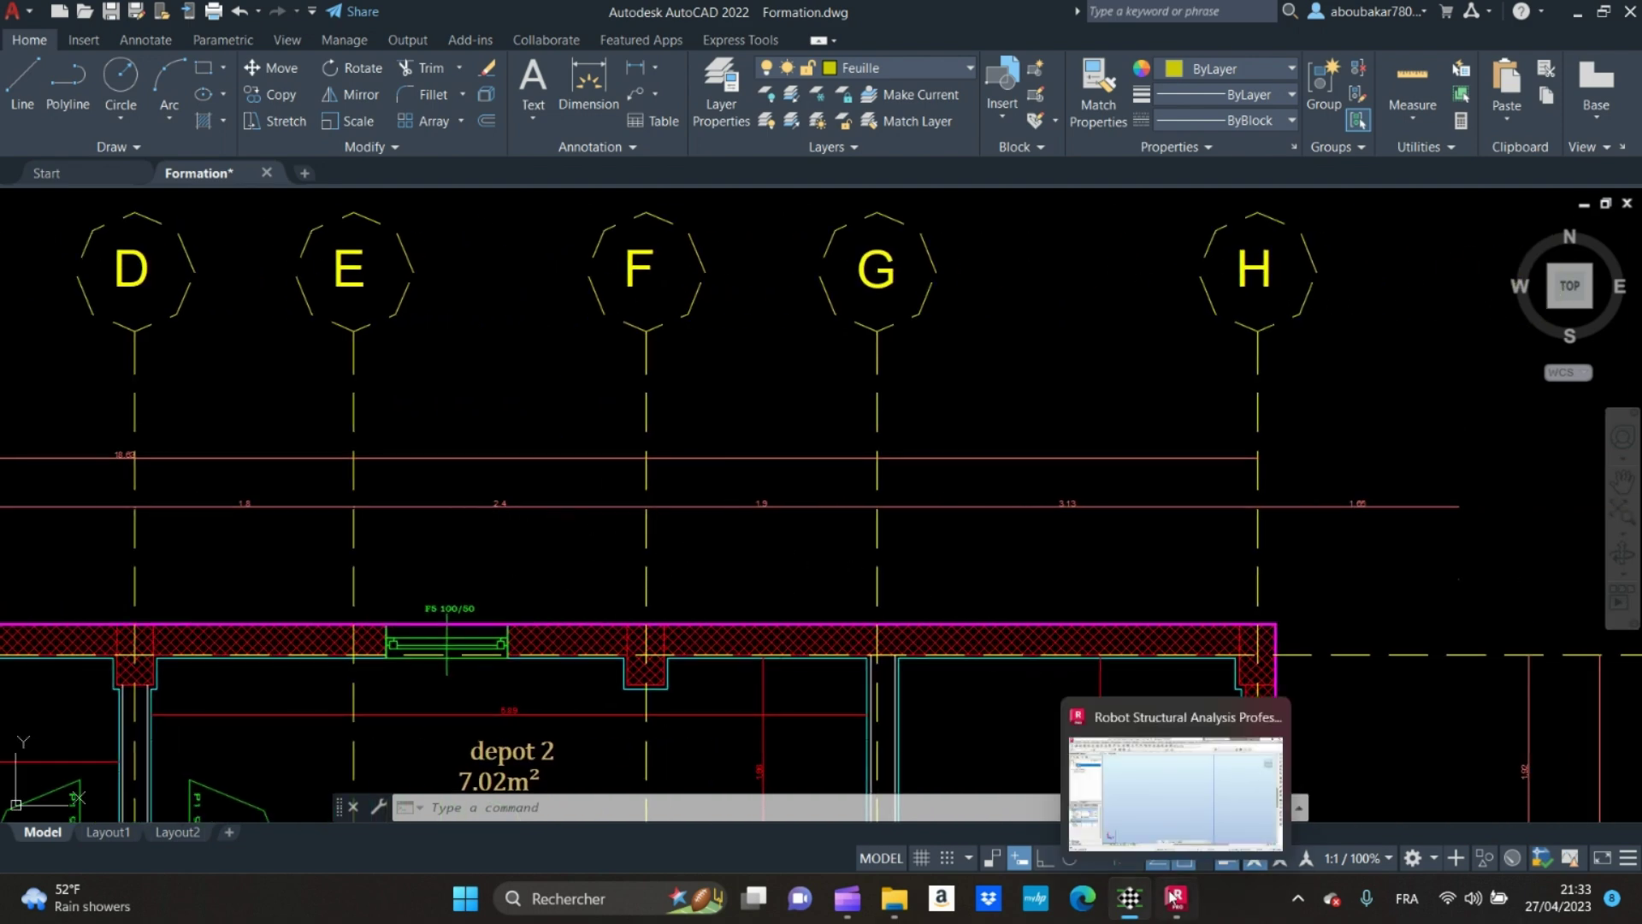
pyautogui.click(1180, 793)
pyautogui.click(818, 270)
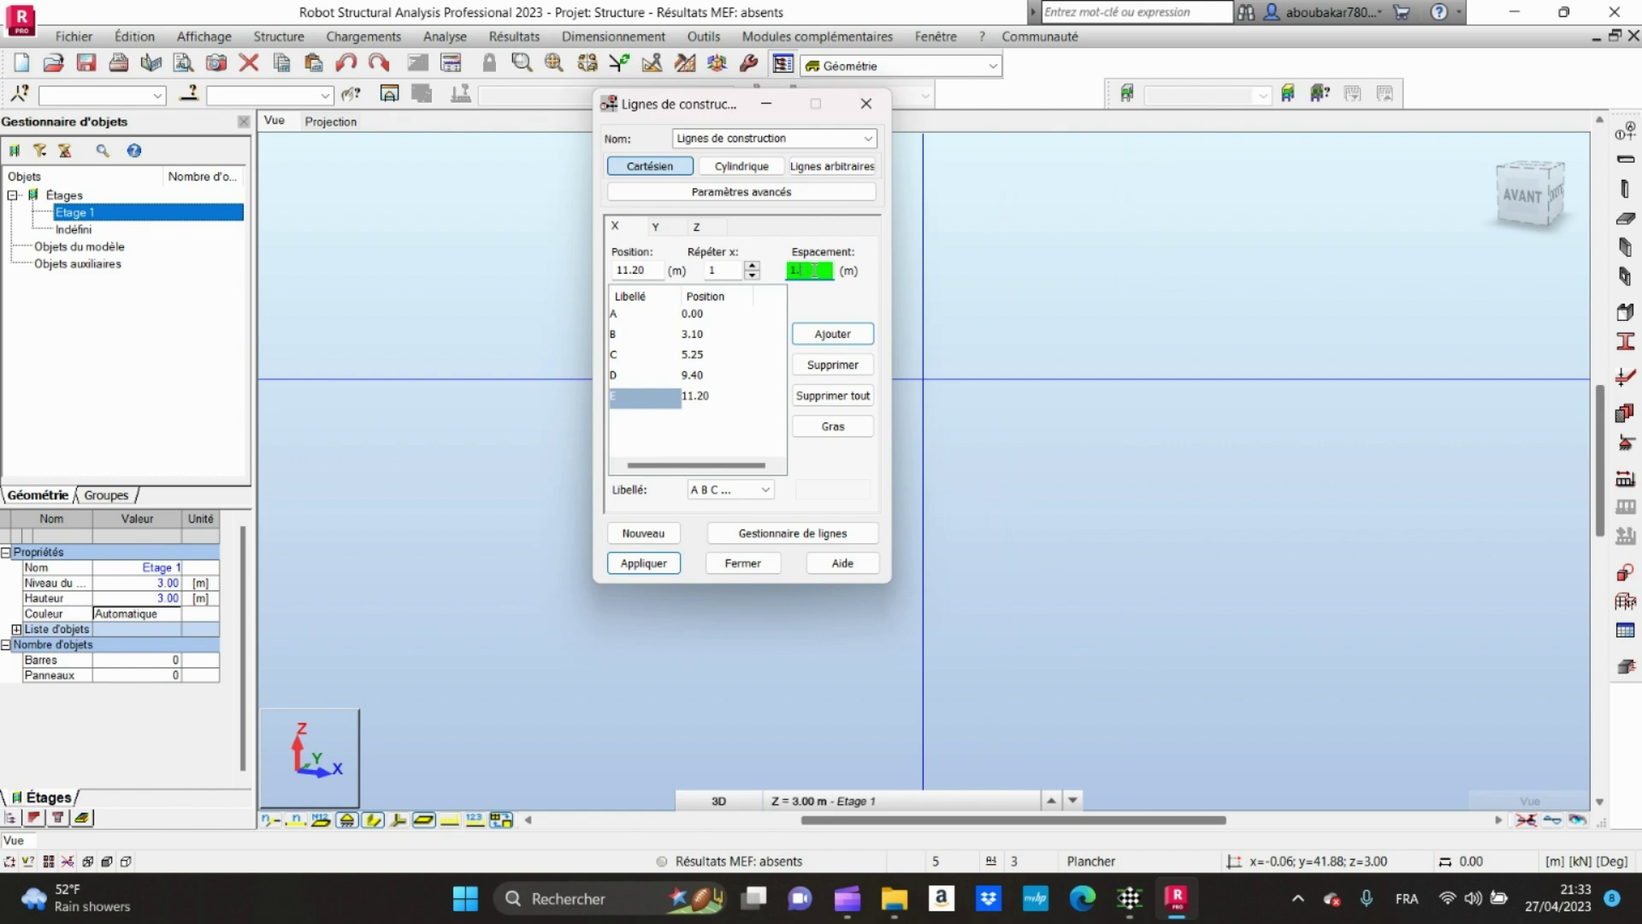
pyautogui.press('BackSpace')
pyautogui.write('.')
pyautogui.click(832, 333)
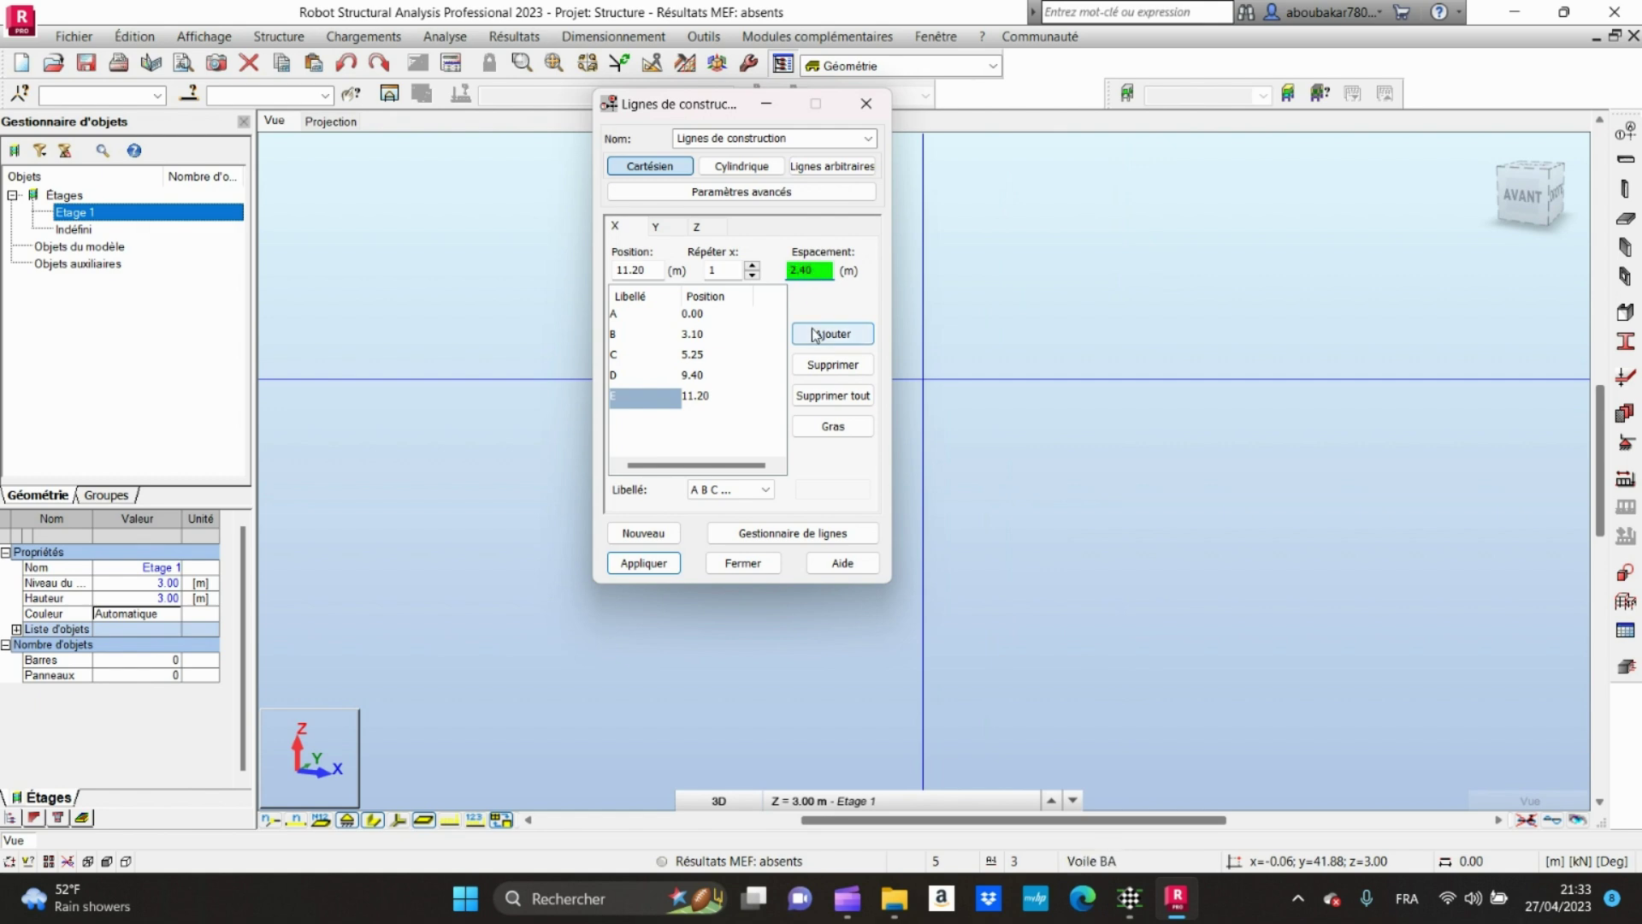
# Step: Add X construction line G with a spacing of 1.9 m from line F
pyautogui.click(815, 269)
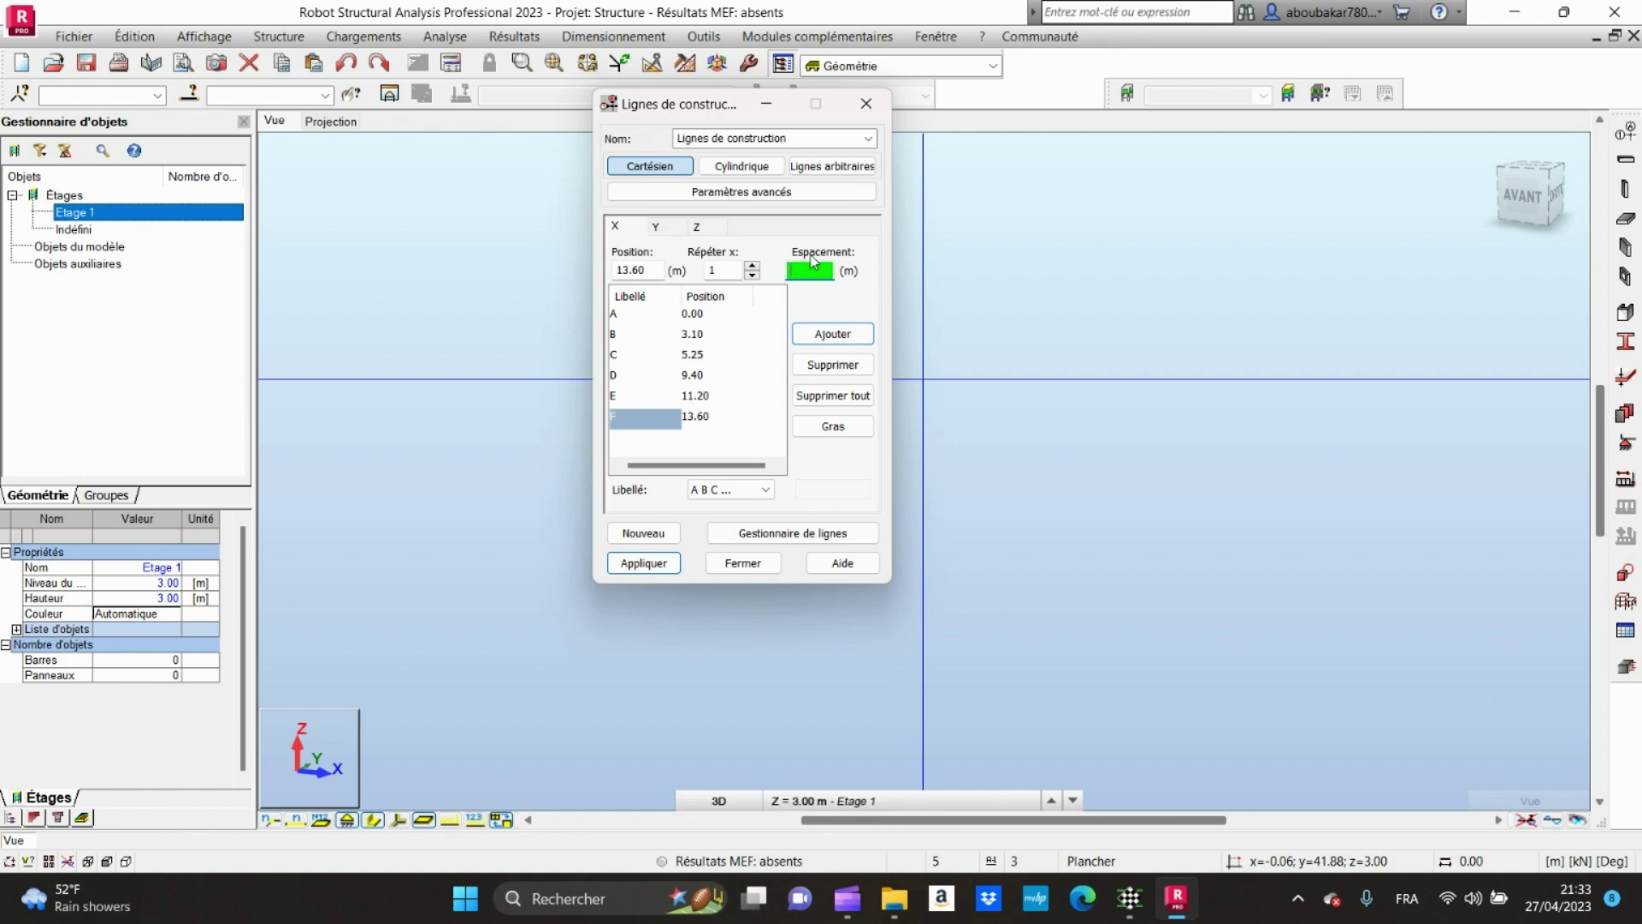
pyautogui.write('1.9')
pyautogui.click(832, 333)
# Step: Check the G–H spacing on the AutoCAD plan and add X construction line H in Robot with a 3.13 m spacing
pyautogui.moveTo(1134, 904)
pyautogui.click(1127, 795)
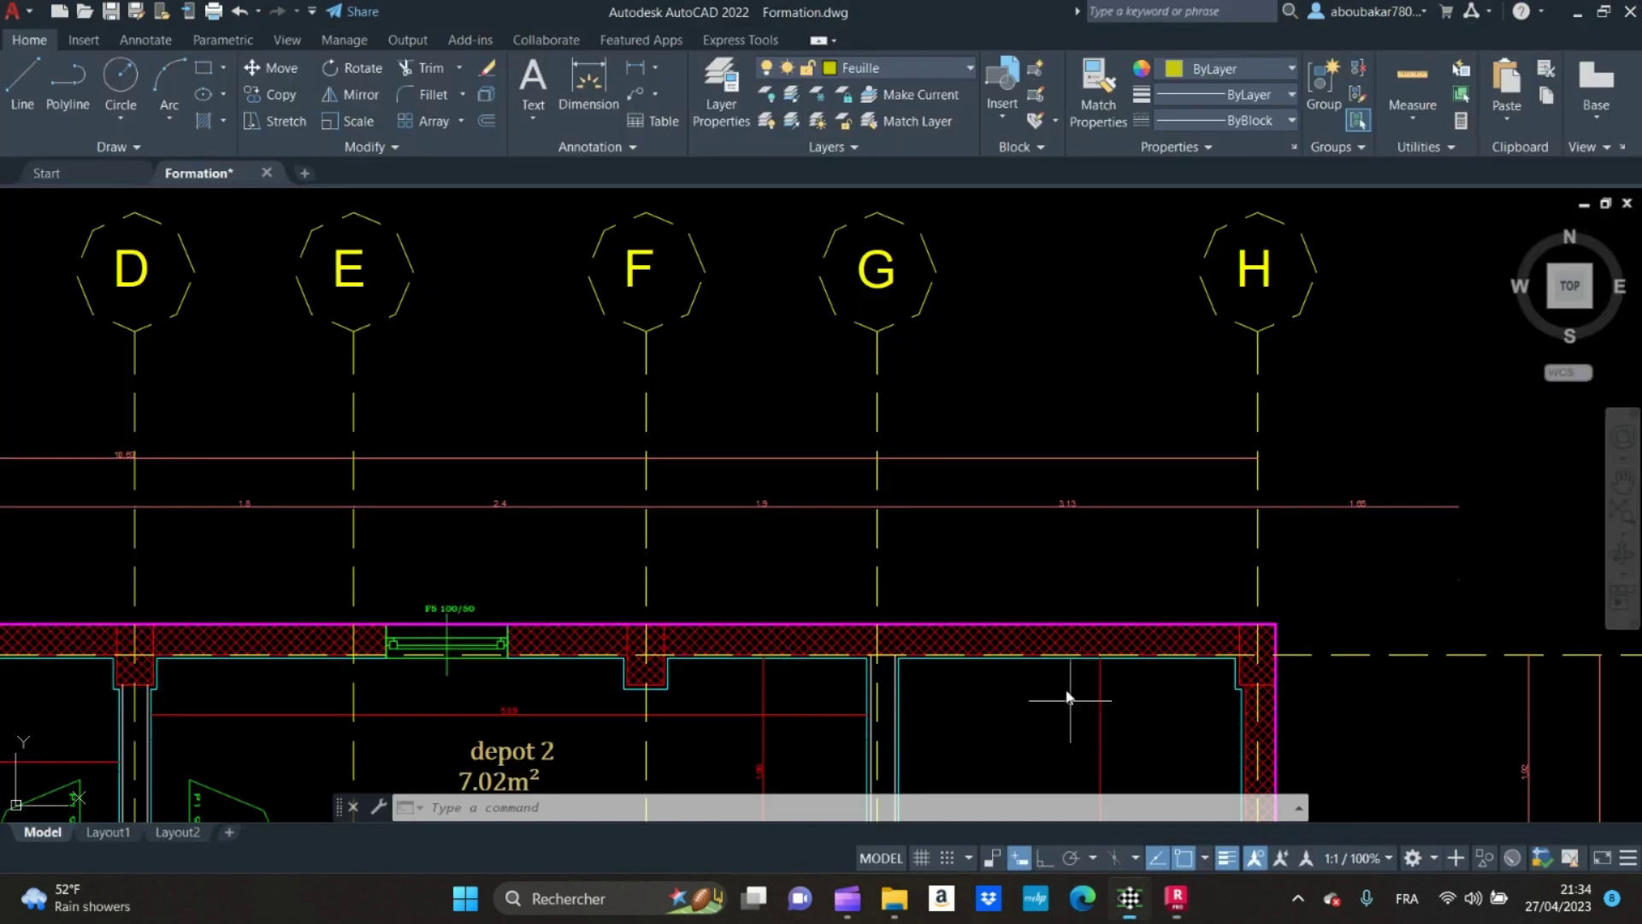
pyautogui.moveTo(992, 520); pyautogui.dragTo(705, 505, button='middle')
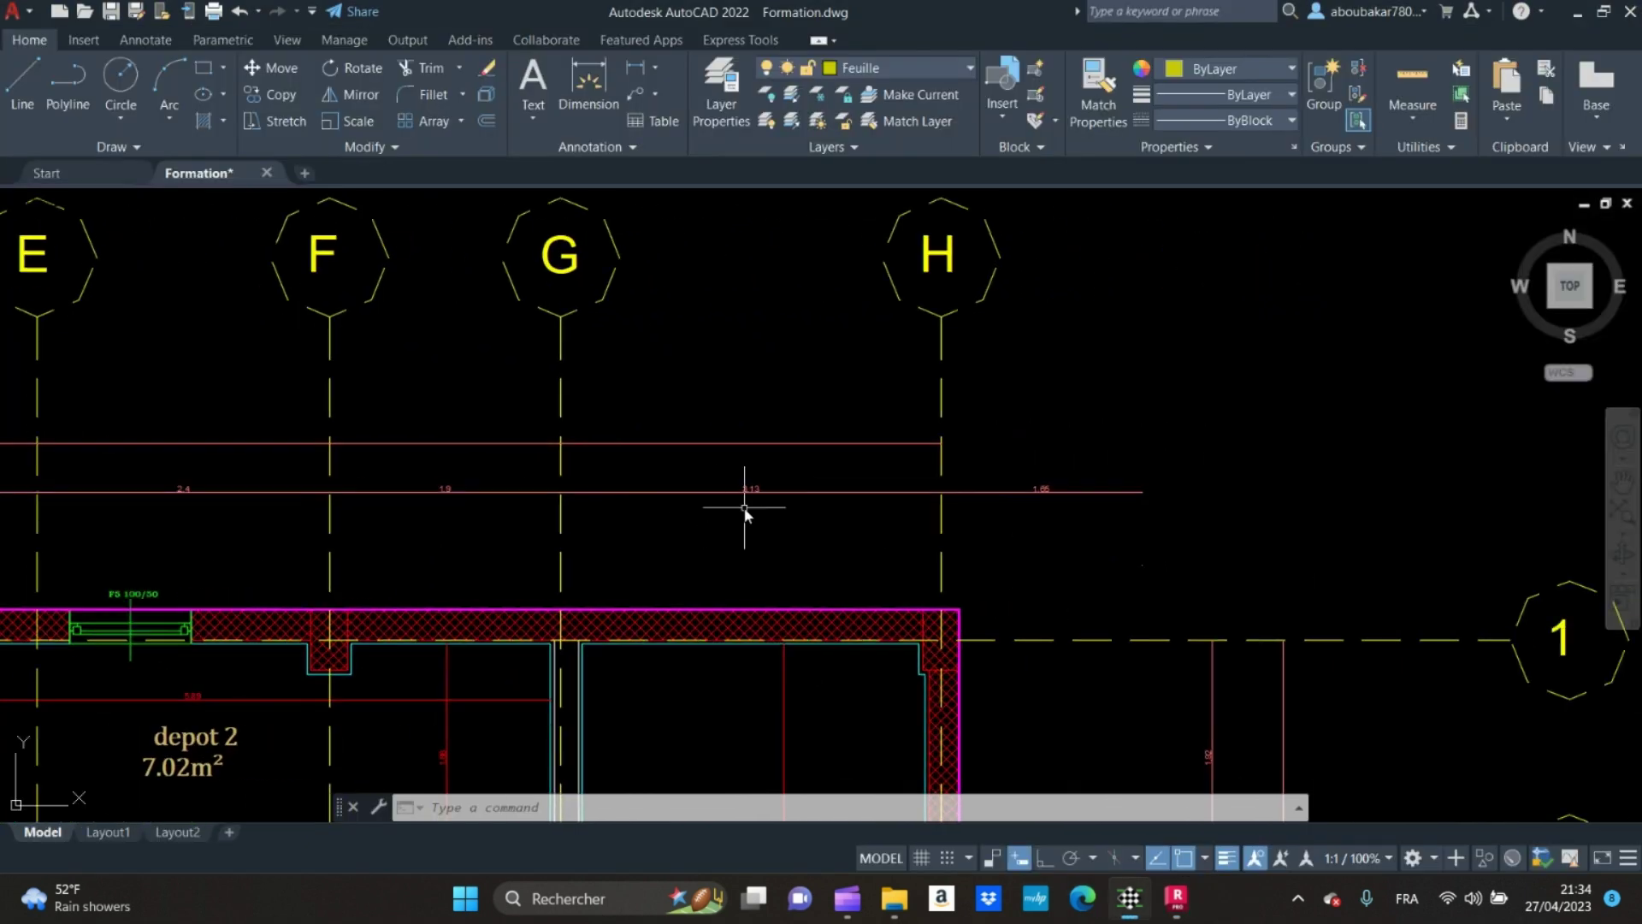
pyautogui.moveTo(1177, 898)
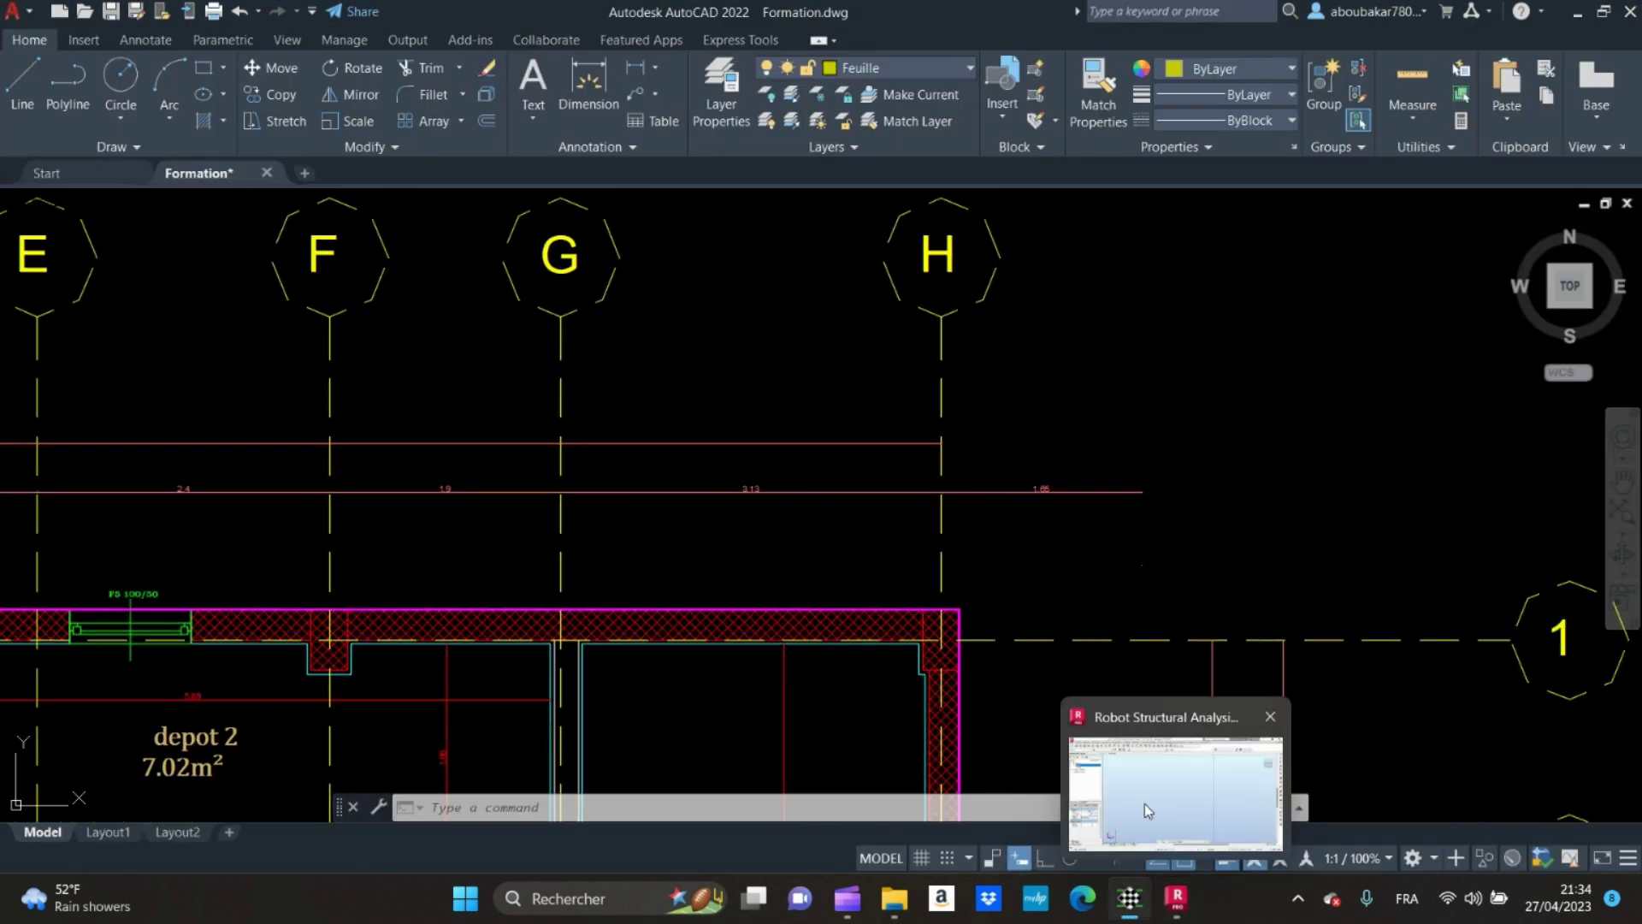
pyautogui.click(1145, 803)
pyautogui.click(808, 270)
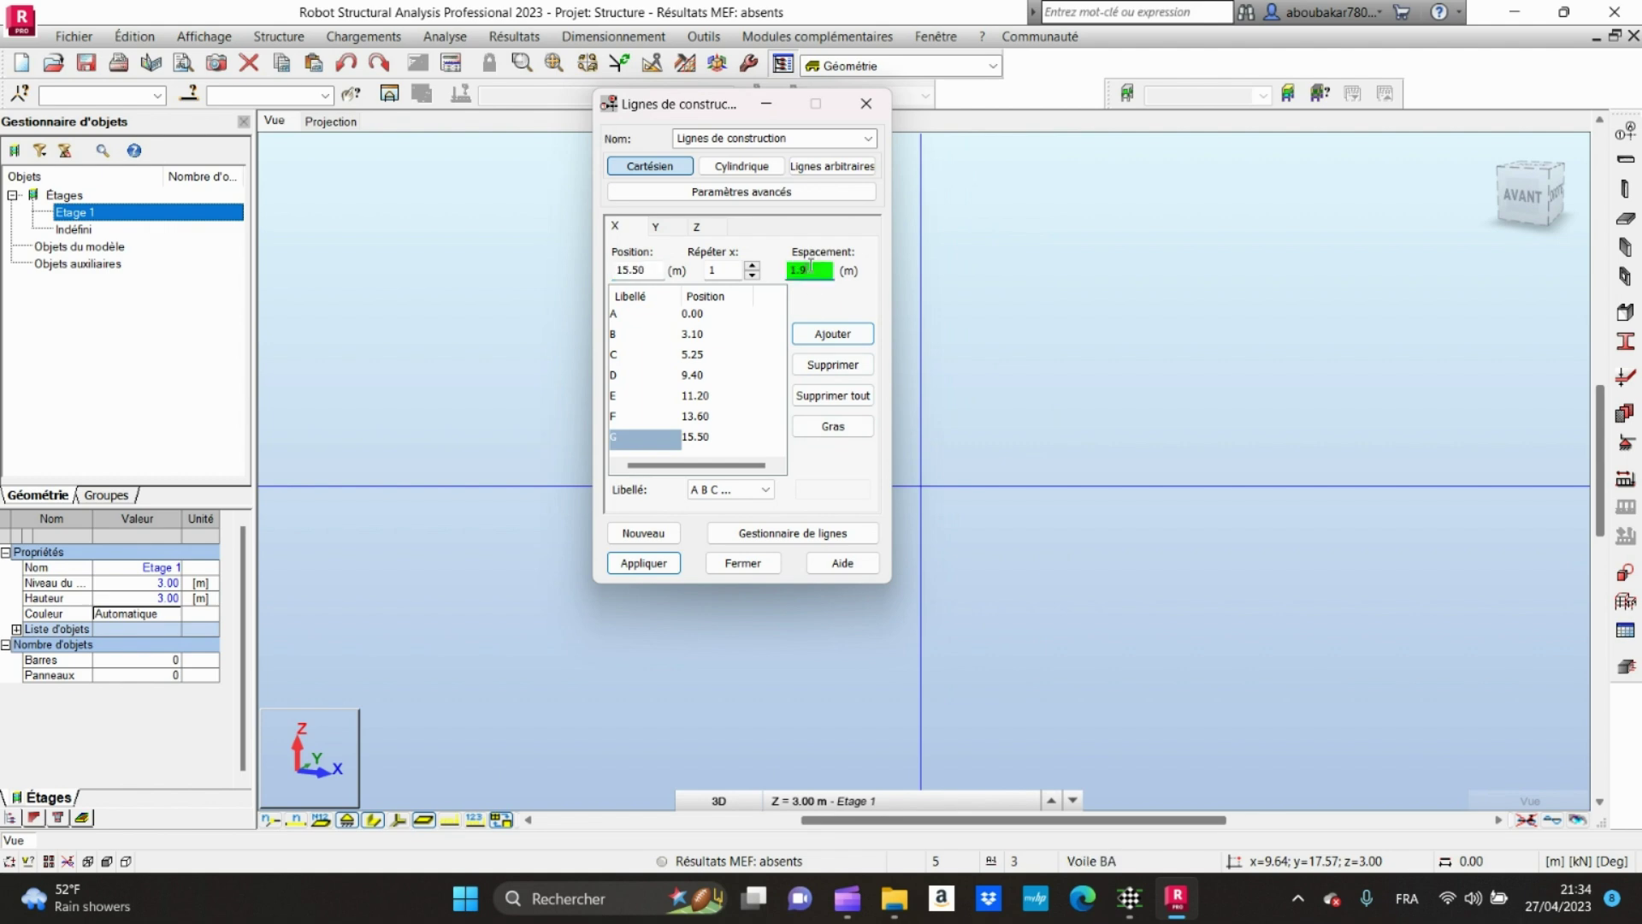
pyautogui.press('BackSpace')
pyautogui.write('3.13')
pyautogui.click(832, 333)
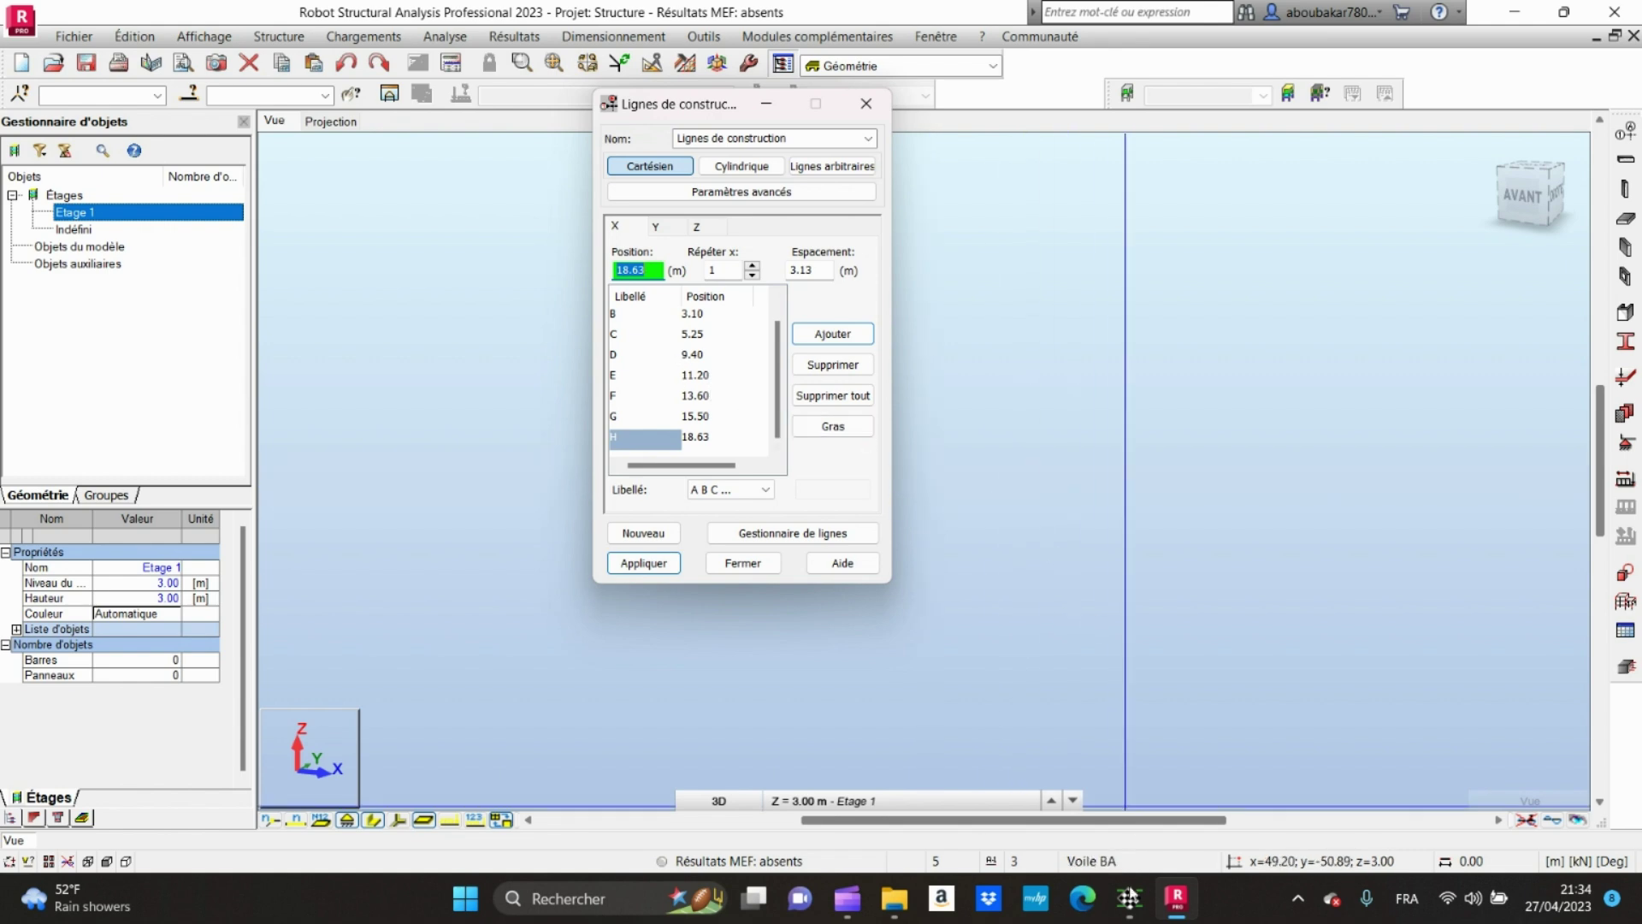
# Step: Switch to the AutoCAD plan and check the overall dimension between axes A and H
pyautogui.moveTo(1128, 898)
pyautogui.click(1103, 796)
pyautogui.moveTo(470, 378); pyautogui.dragTo(975, 306, button='middle')
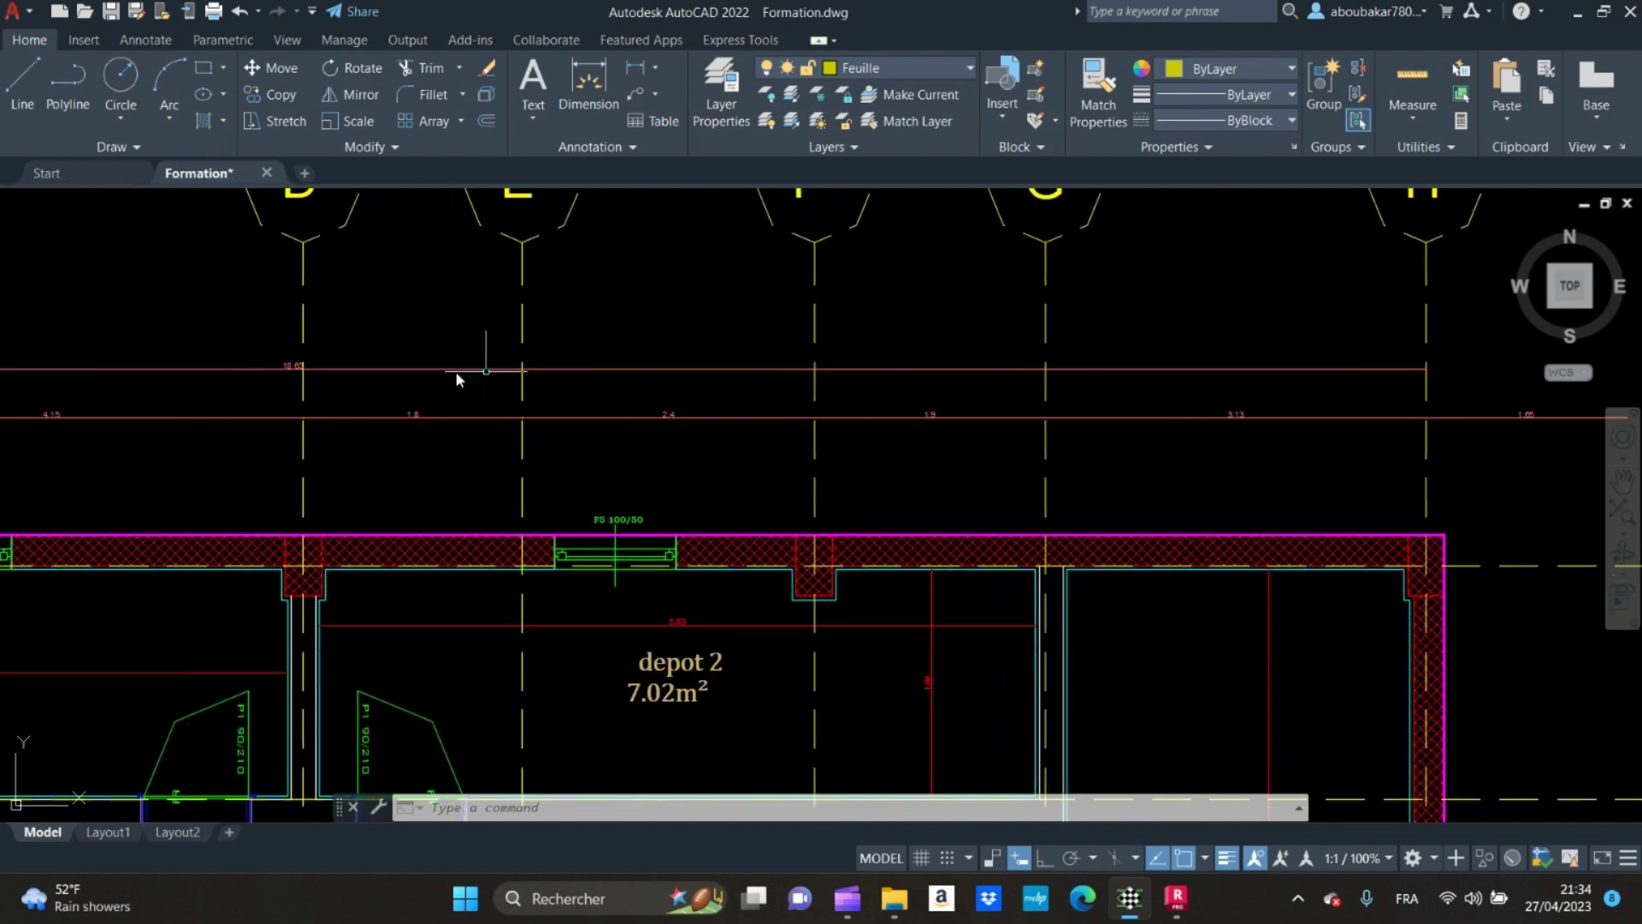
pyautogui.moveTo(303, 368); pyautogui.dragTo(506, 402, button='middle')
pyautogui.scroll(4, 517, 409)
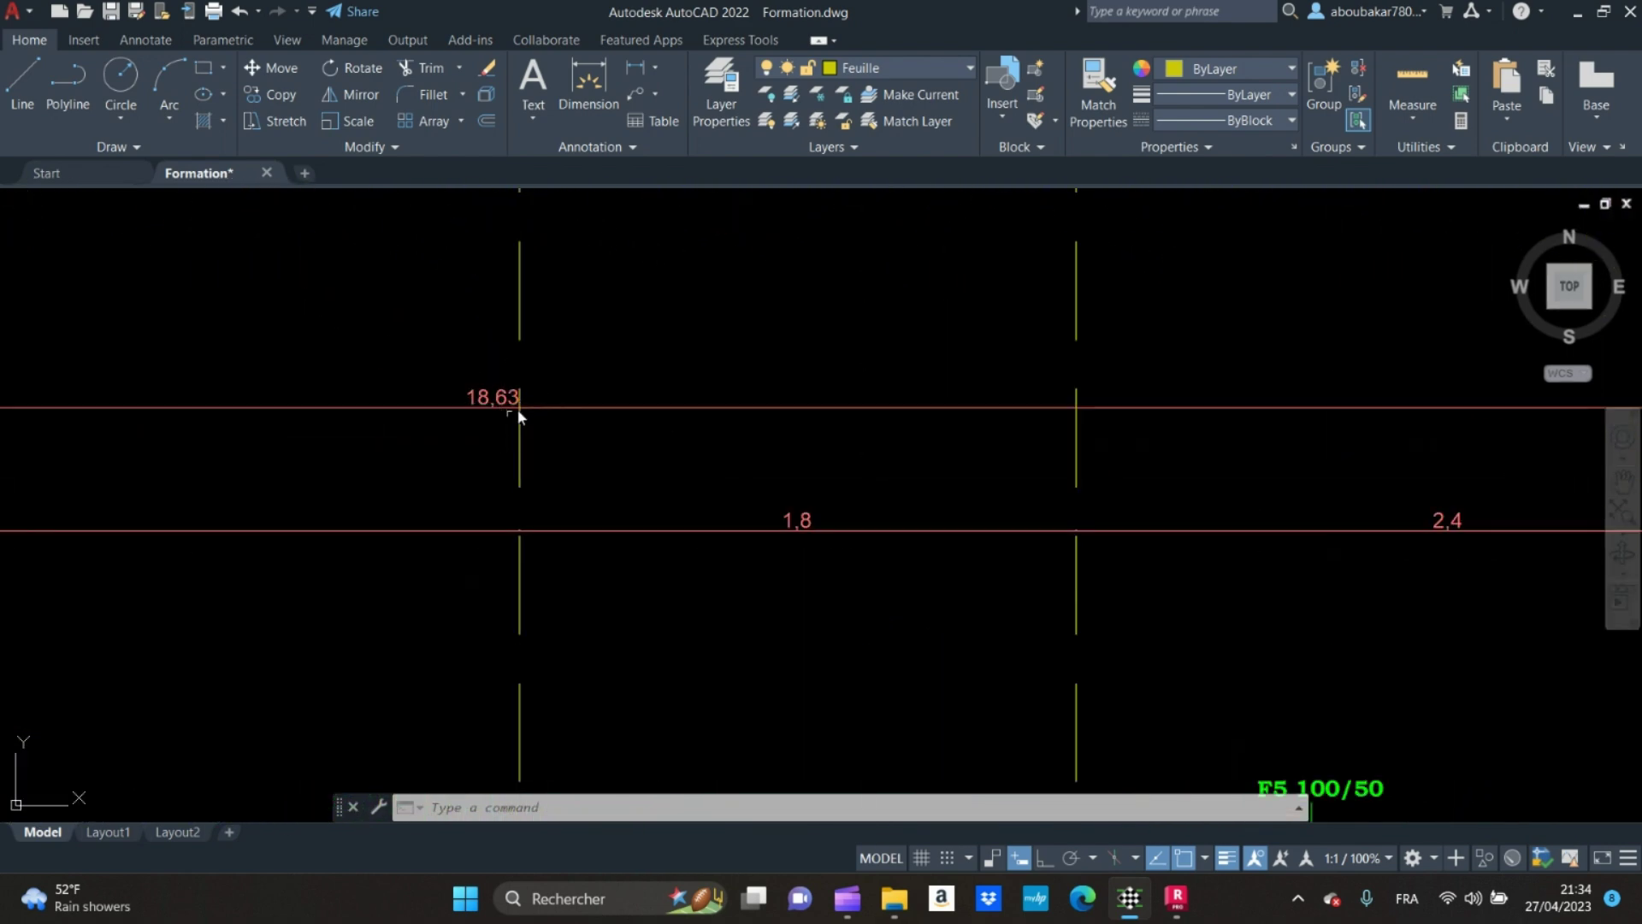
pyautogui.scroll(-6, 507, 398)
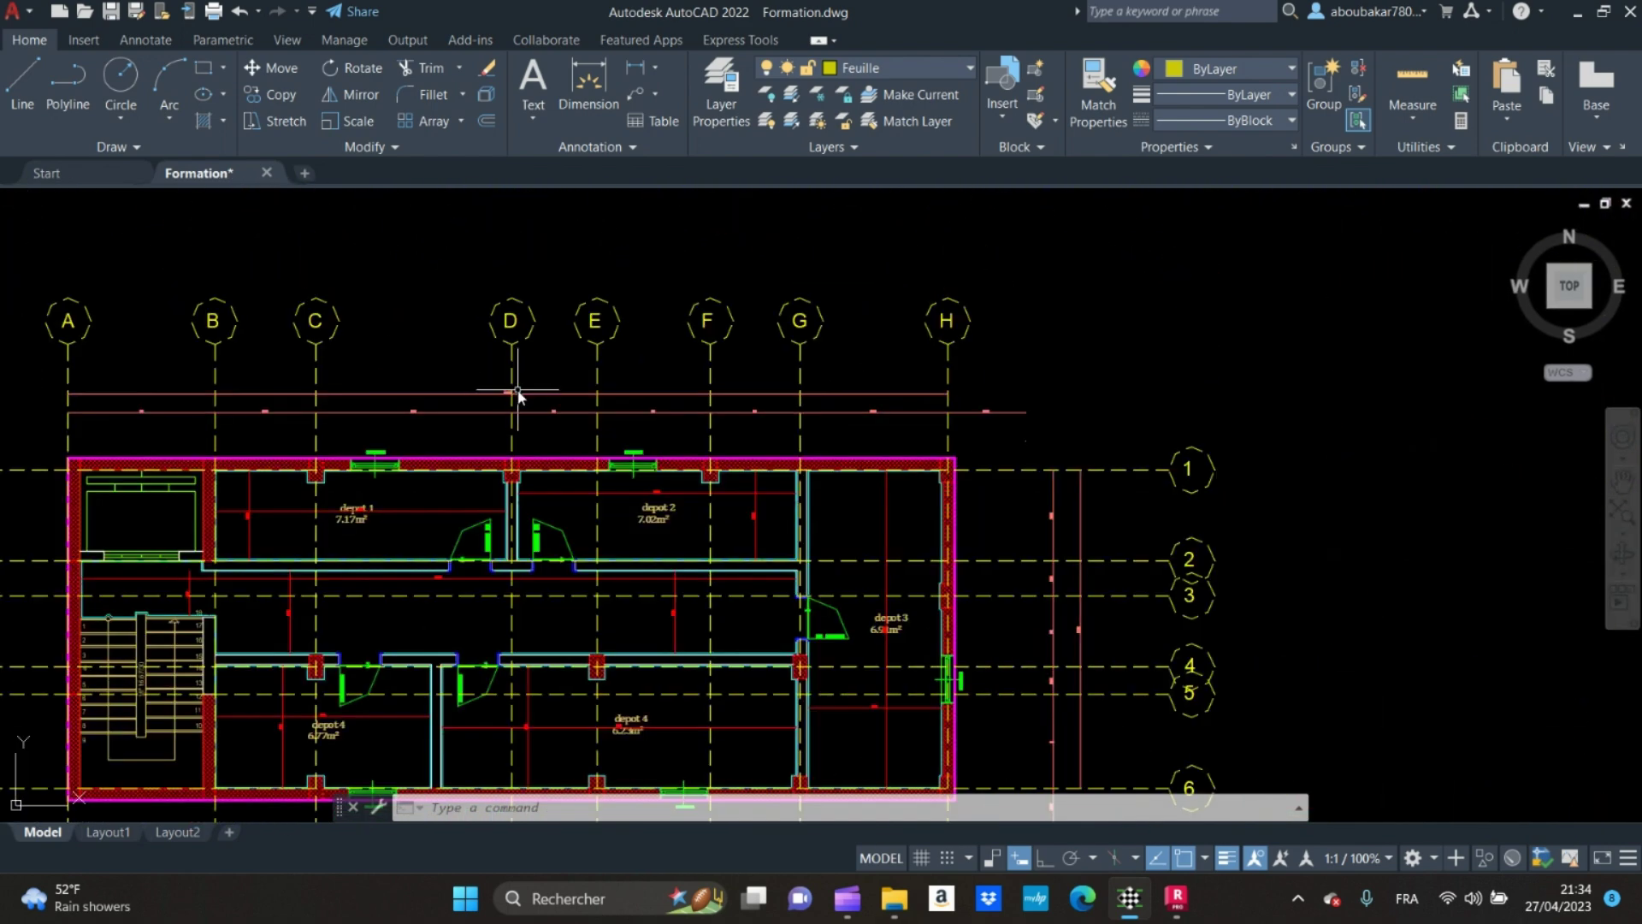
# Step: Examine the spacings between numbered axes 4, 5 and 6 on the dimension line beside the AutoCAD plan
pyautogui.moveTo(670, 439); pyautogui.dragTo(505, 337, button='middle')
pyautogui.moveTo(809, 428); pyautogui.dragTo(561, 410, button='middle')
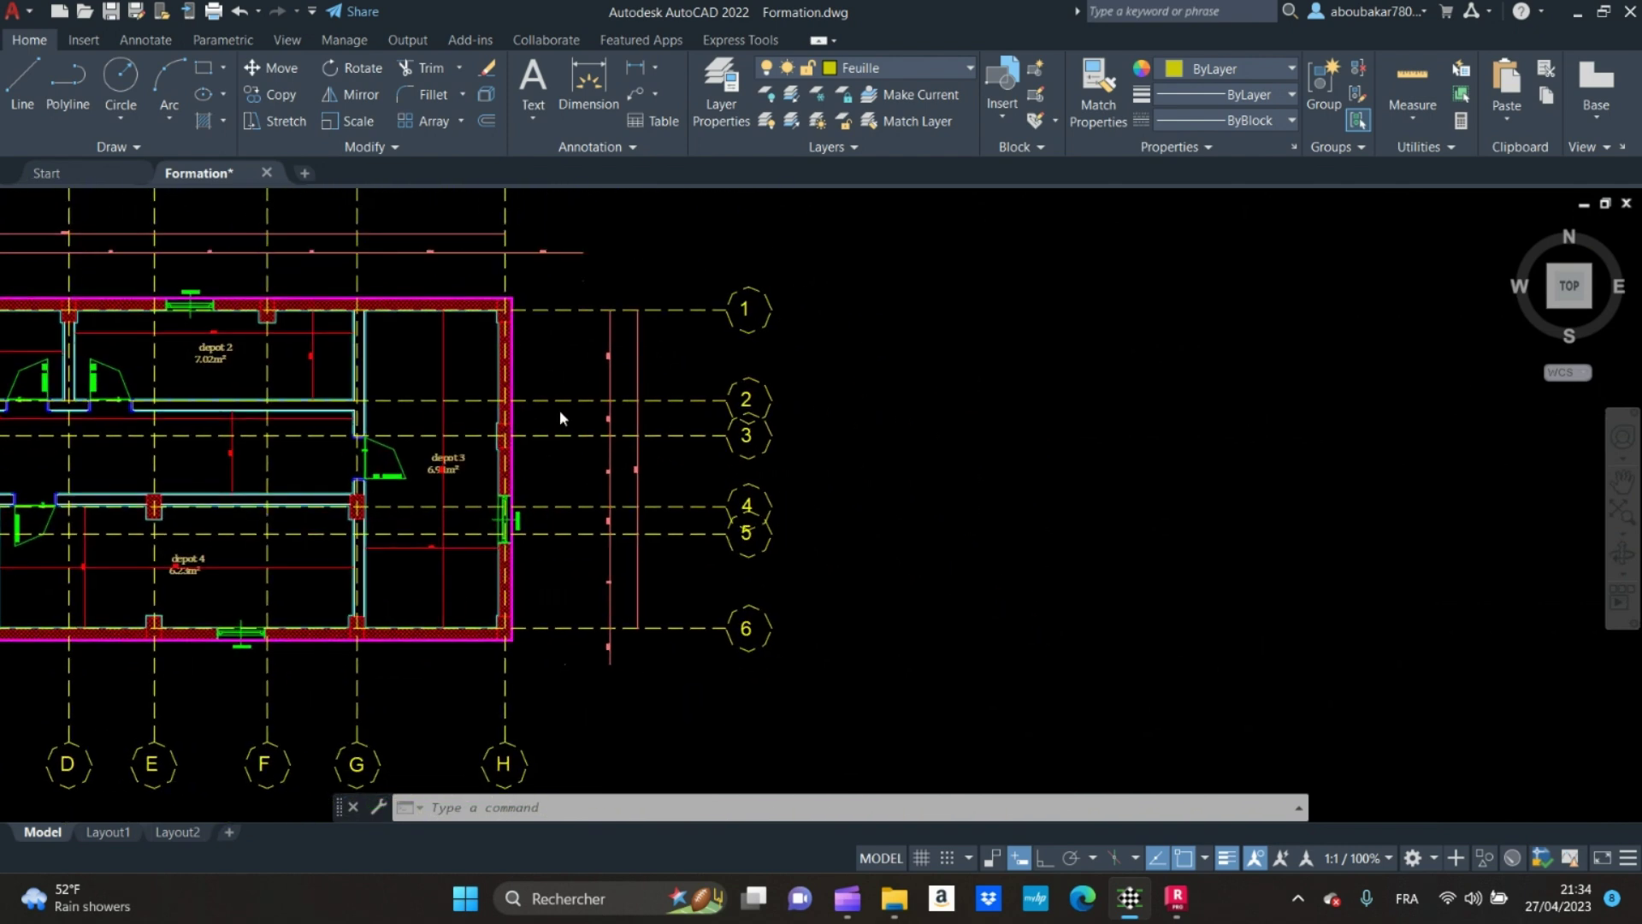
pyautogui.moveTo(598, 477); pyautogui.dragTo(602, 532, button='middle')
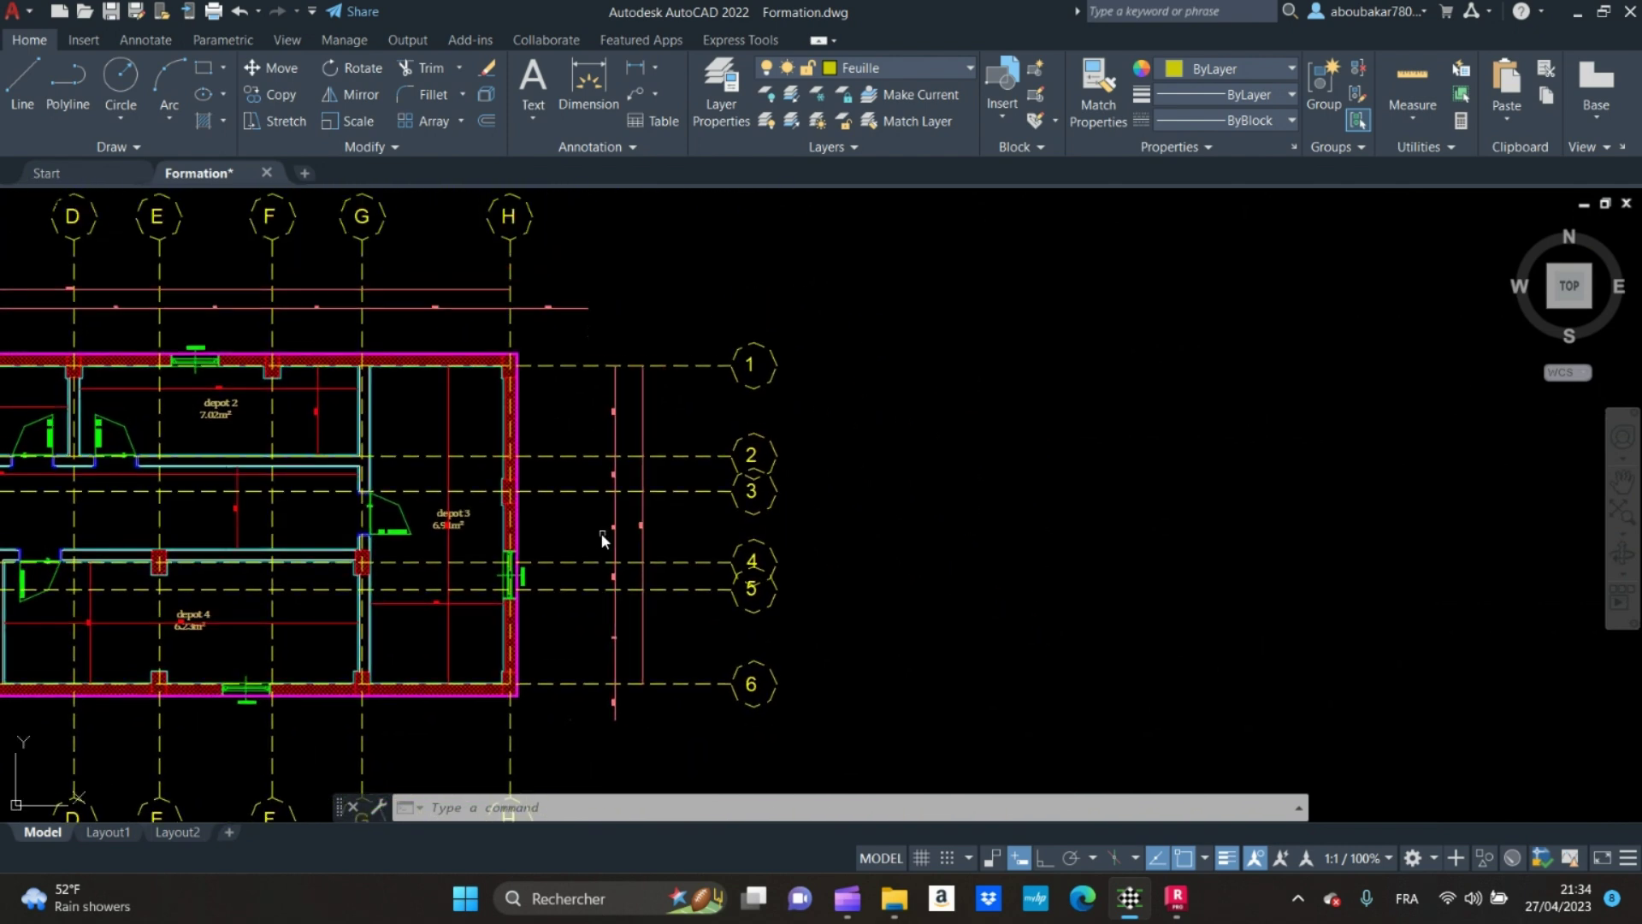
pyautogui.moveTo(635, 590)
pyautogui.mouseDown(button='middle')
pyautogui.moveTo(615, 432)
pyautogui.moveTo(573, 504)
pyautogui.mouseUp(button='middle')
pyautogui.moveTo(588, 366); pyautogui.dragTo(593, 422, button='middle')
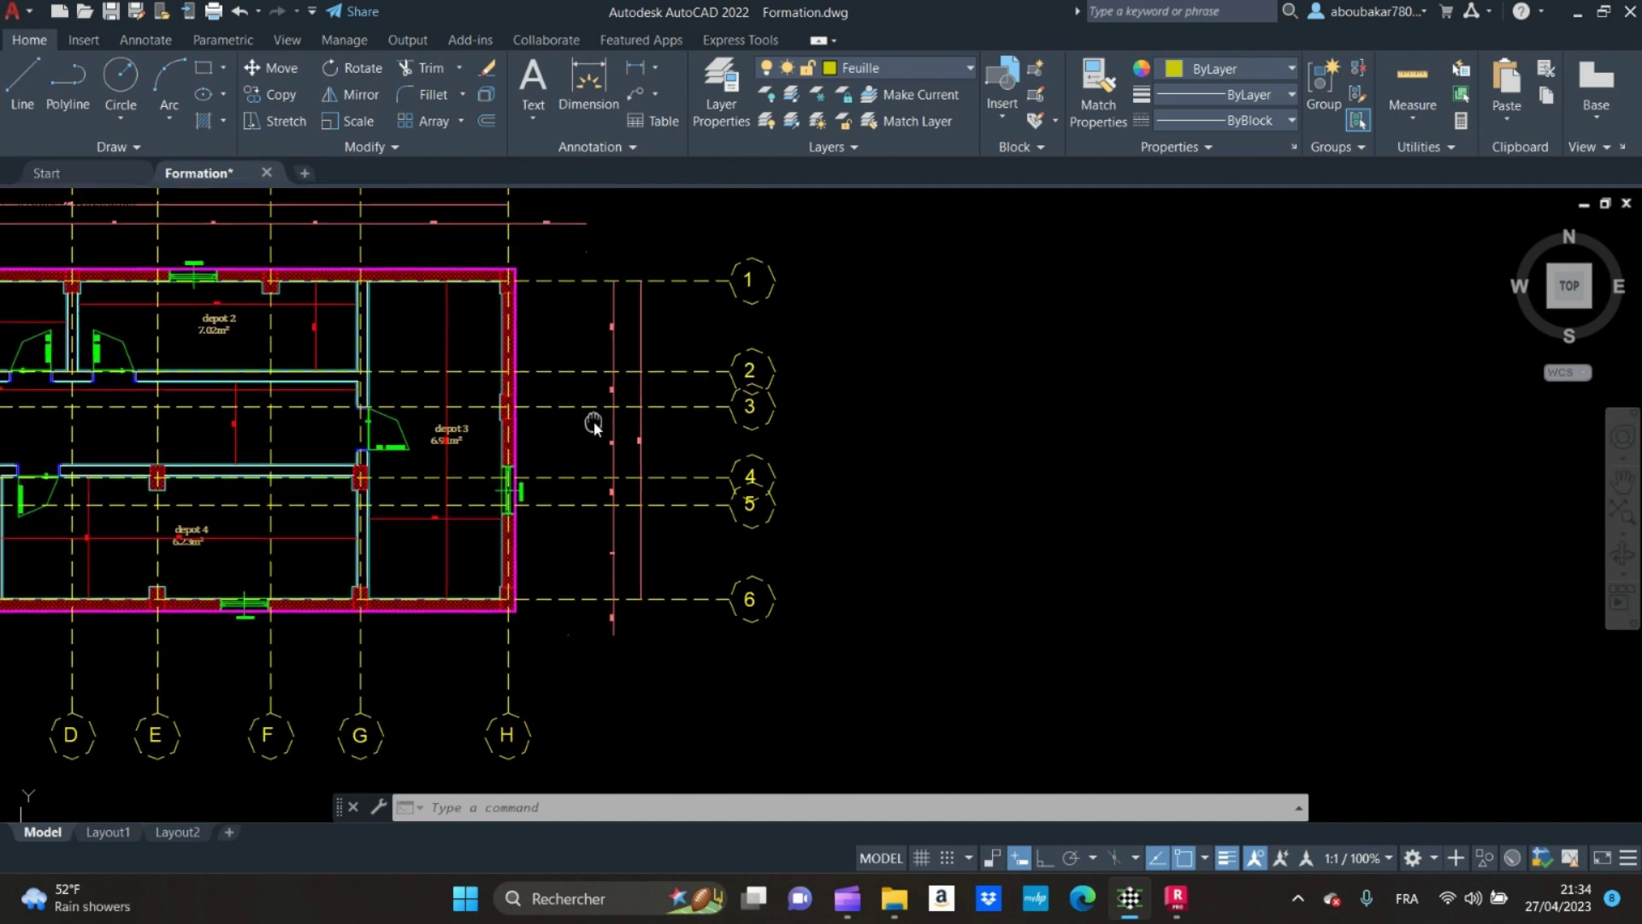
pyautogui.scroll(2, 611, 592)
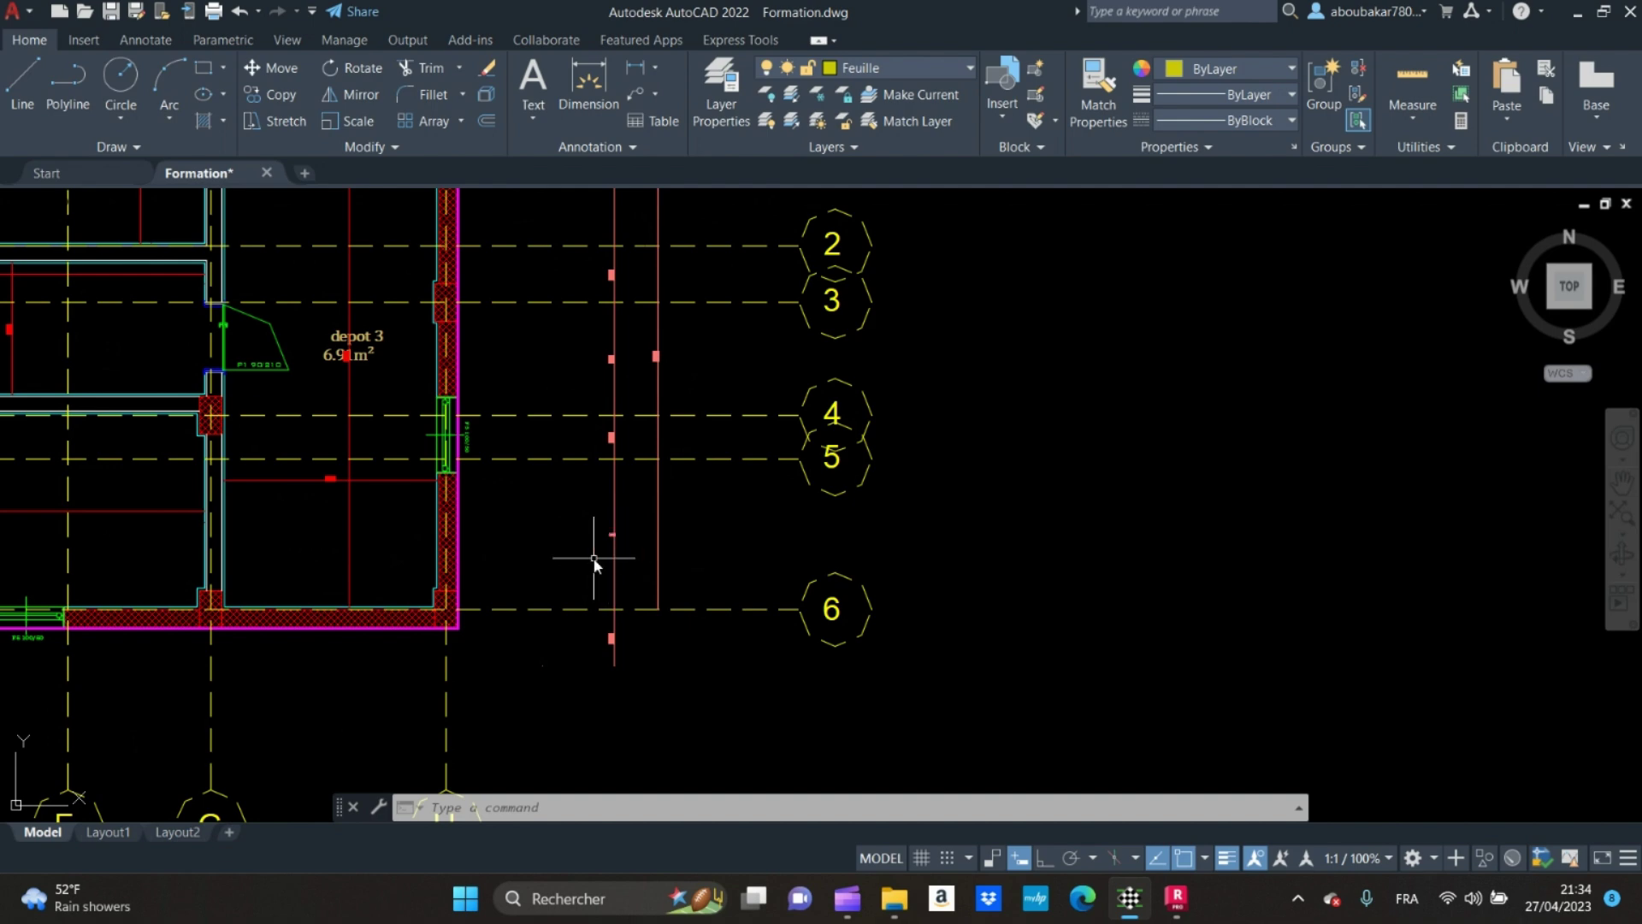
pyautogui.moveTo(597, 561)
pyautogui.mouseDown(button='middle')
pyautogui.moveTo(597, 597)
pyautogui.moveTo(580, 508)
pyautogui.moveTo(596, 493)
pyautogui.mouseUp(button='middle')
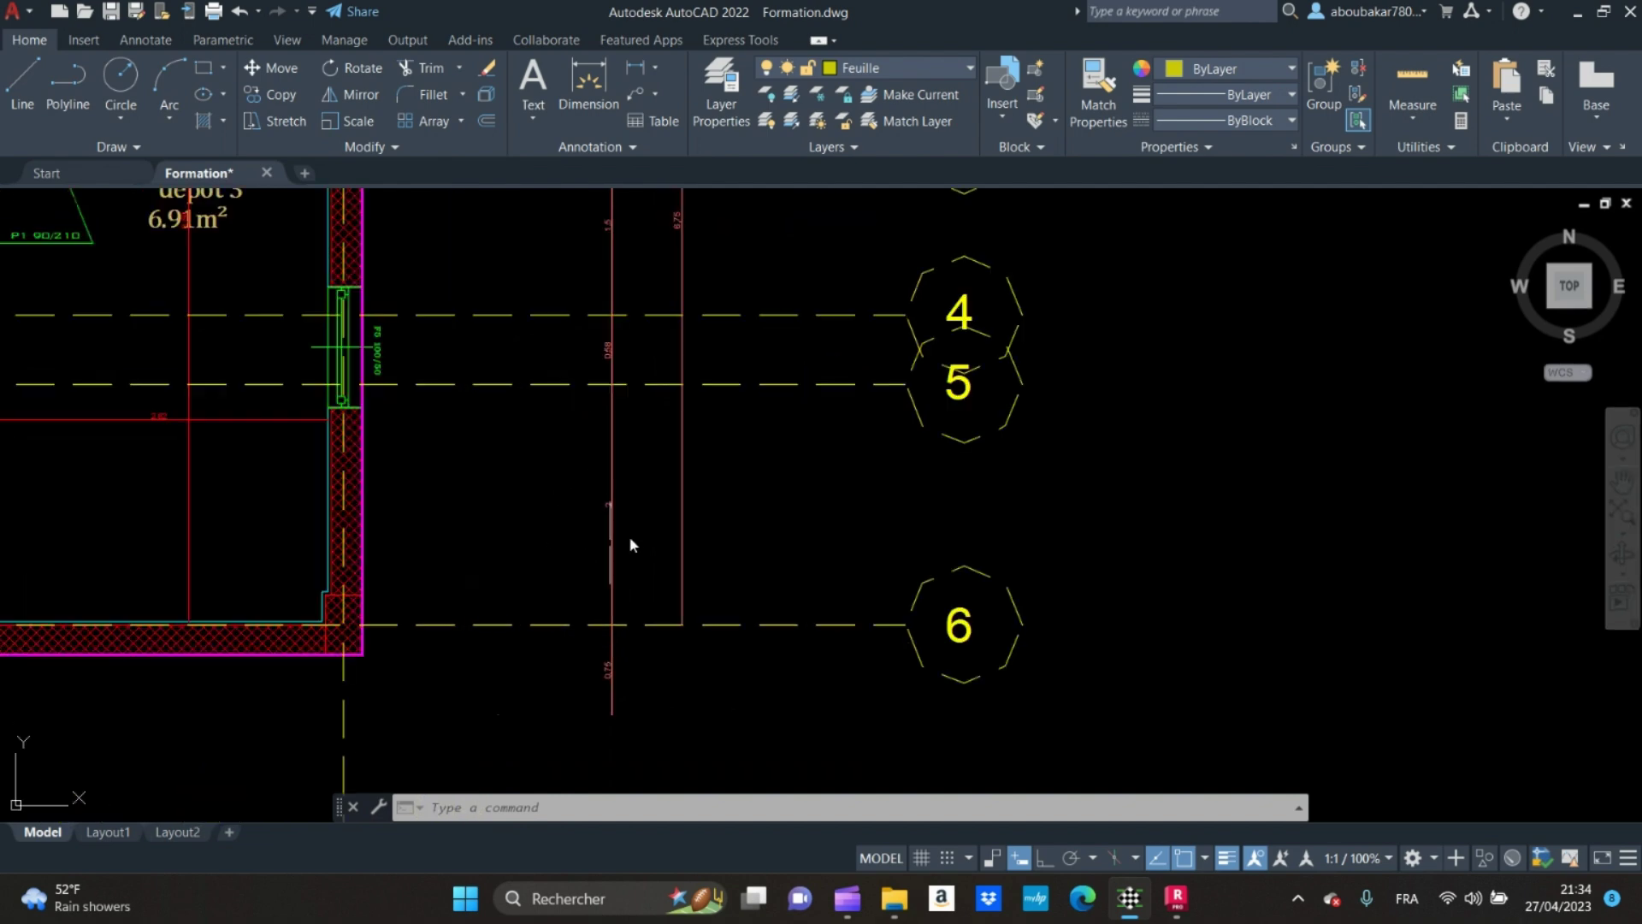
pyautogui.scroll(2, 609, 389)
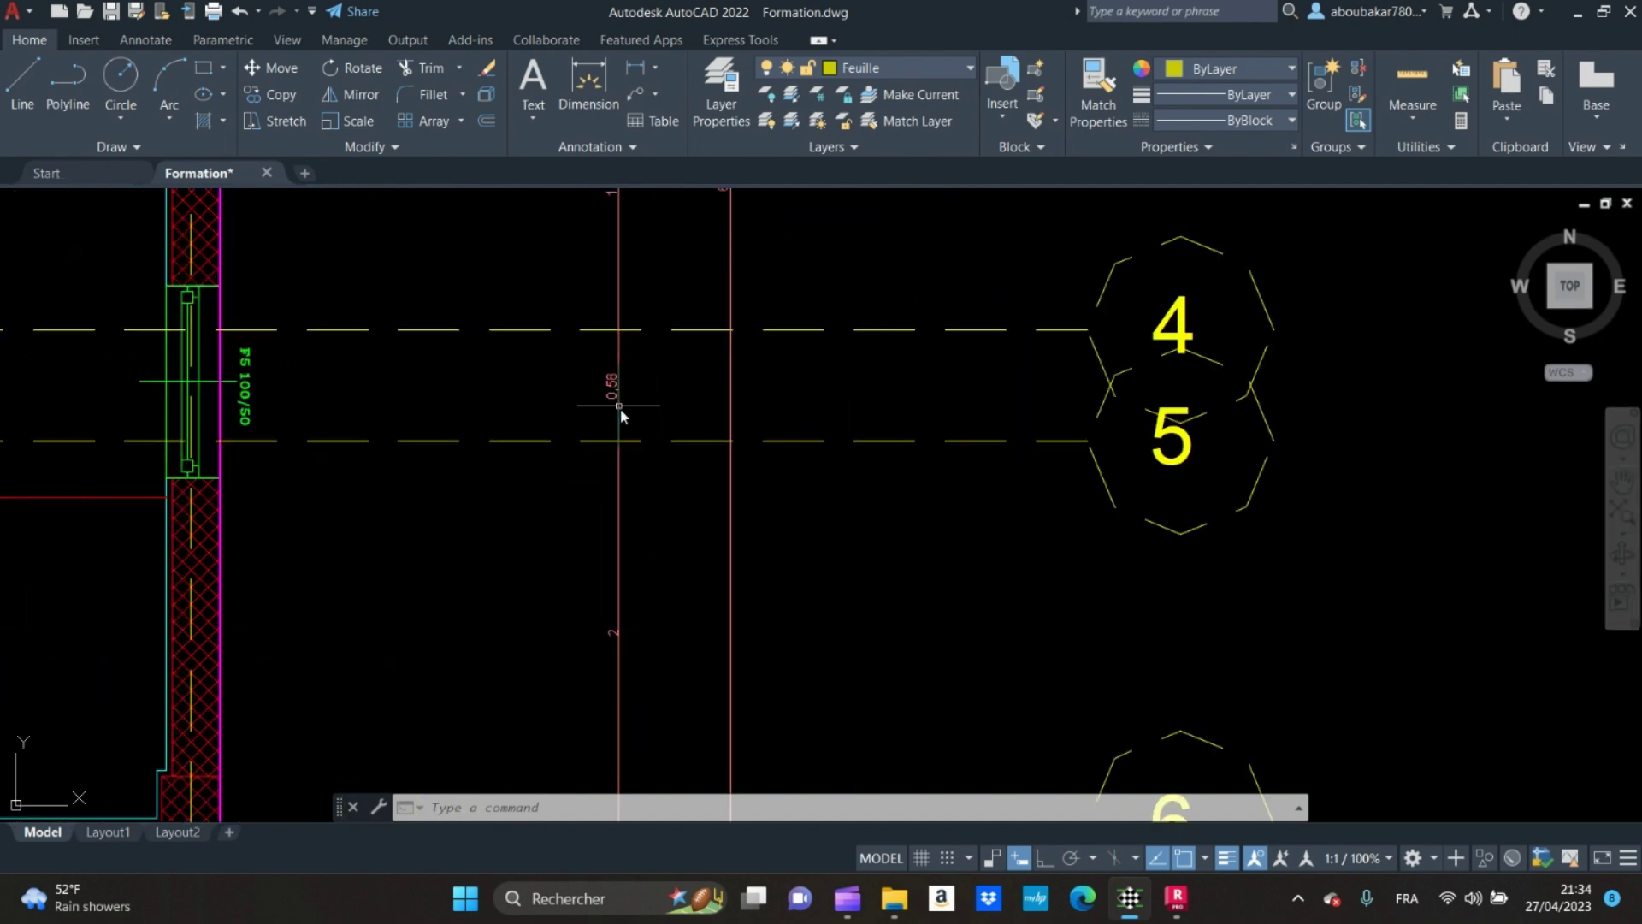
pyautogui.scroll(-2, 620, 402)
# Step: Back in Robot, add Y construction lines 1 and 2 with a 2 m spacing, plus line 3 at a 0.58 m spacing
pyautogui.moveTo(1177, 896)
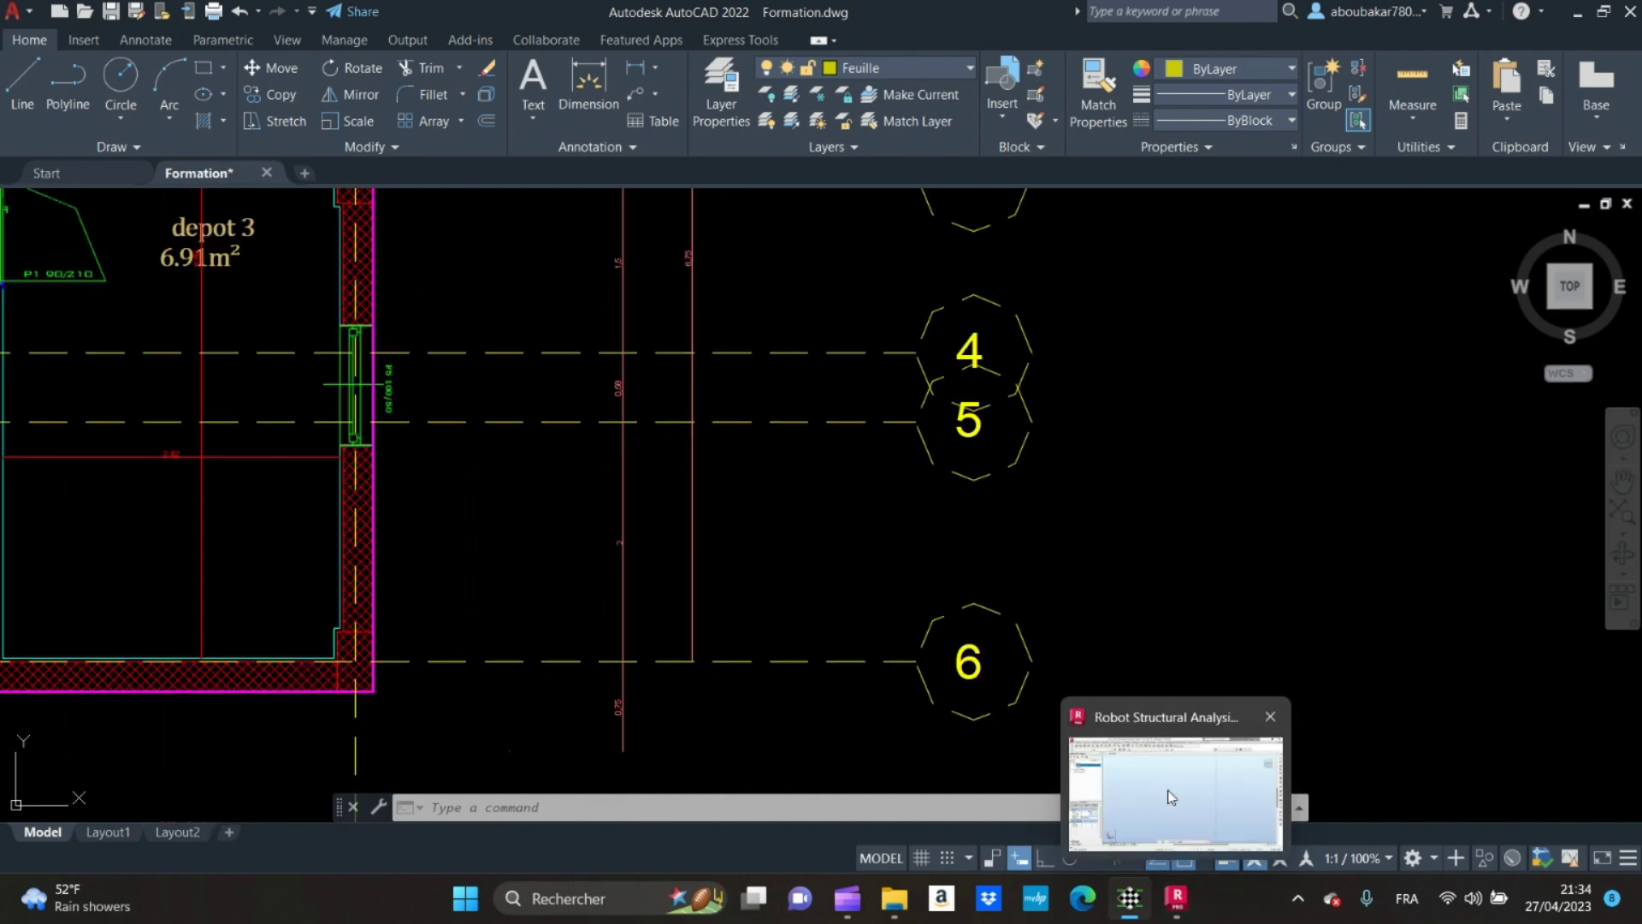
pyautogui.click(1171, 797)
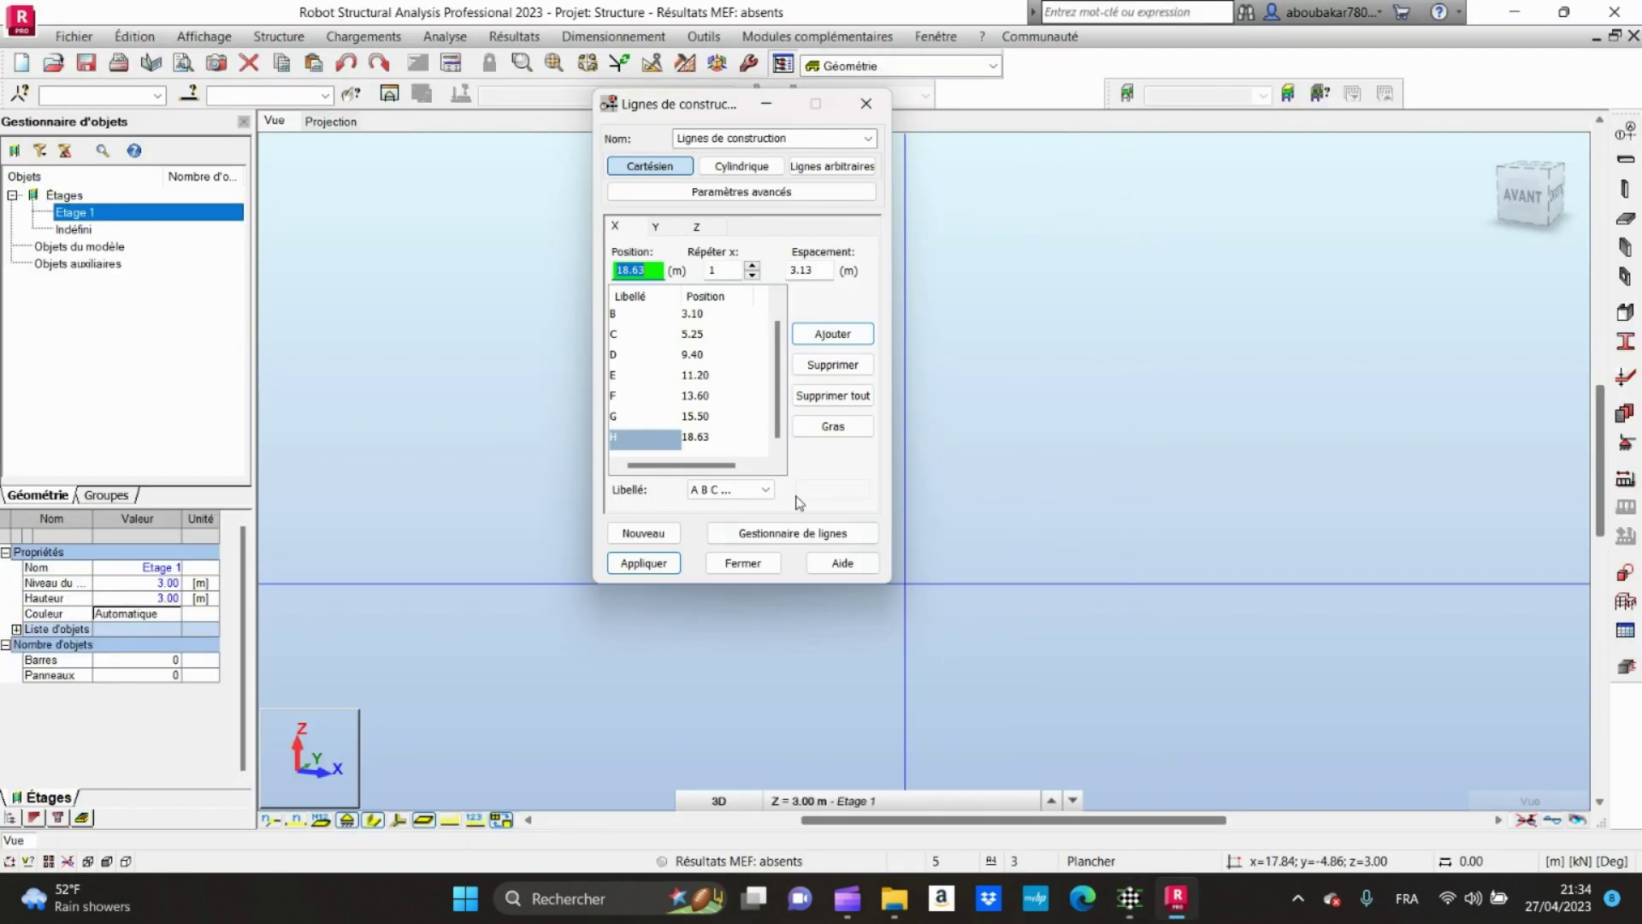
pyautogui.click(669, 229)
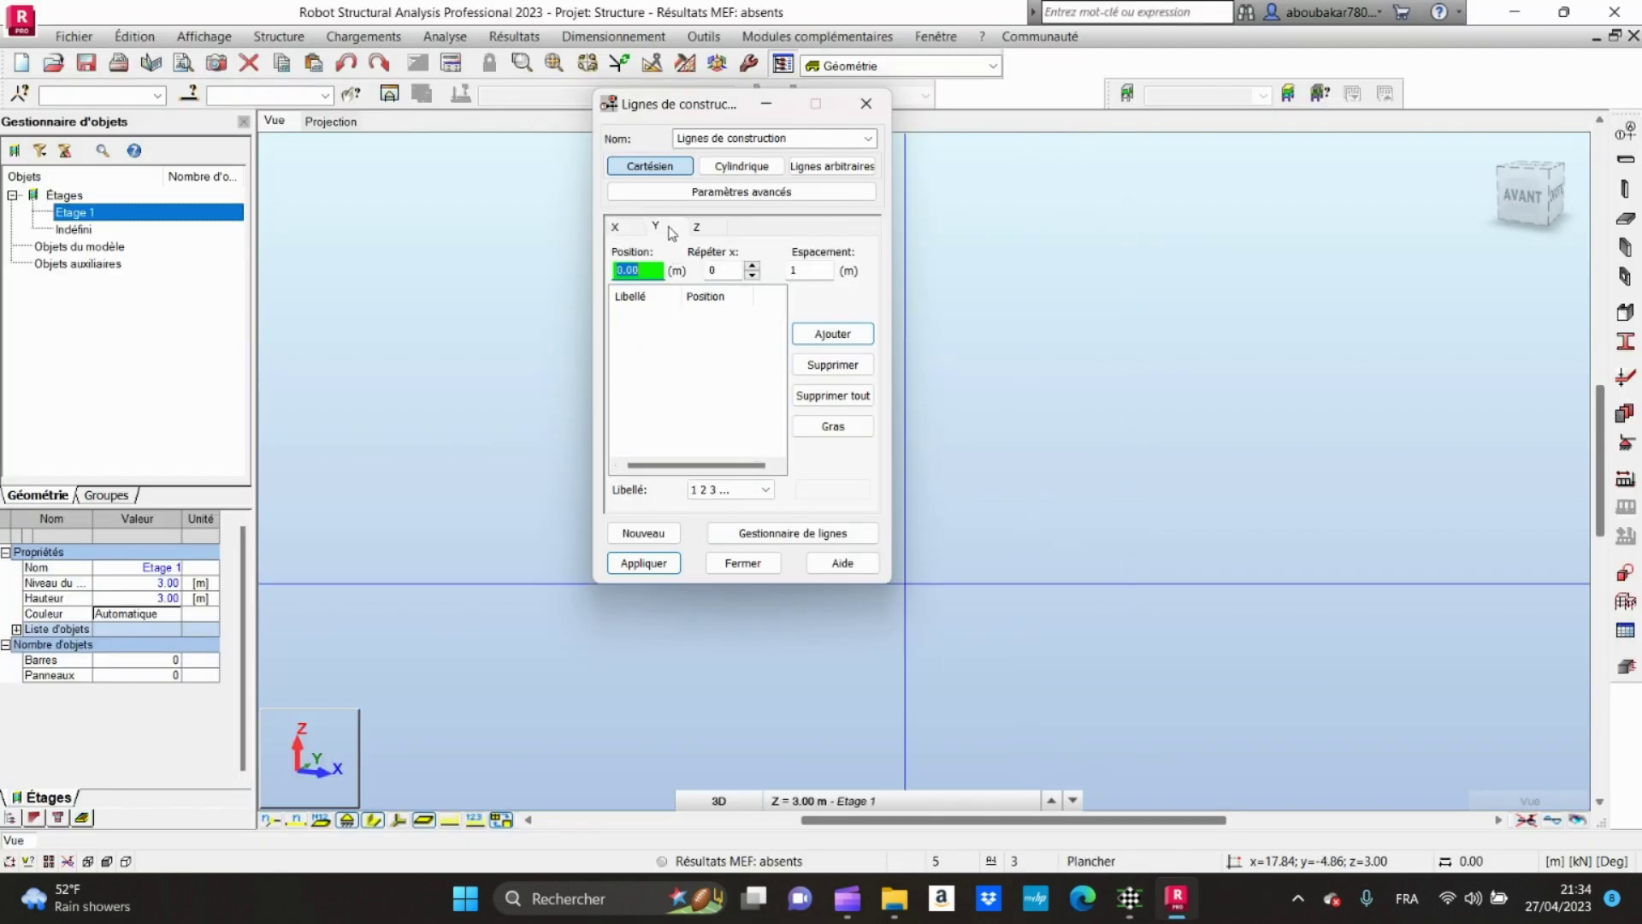
pyautogui.click(753, 267)
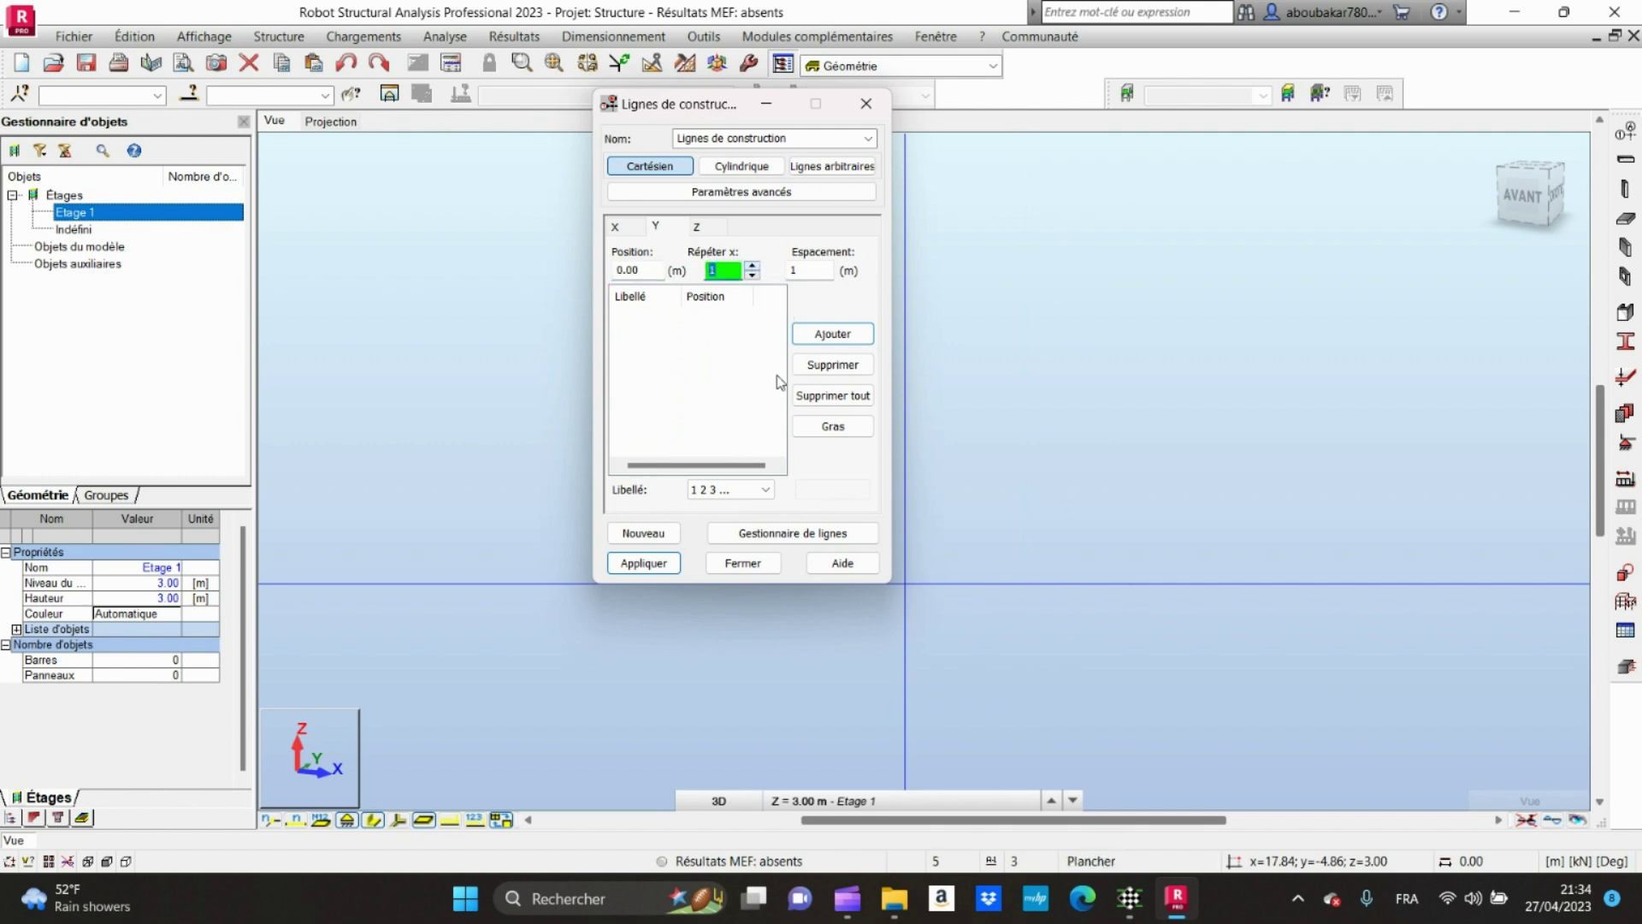
pyautogui.click(796, 270)
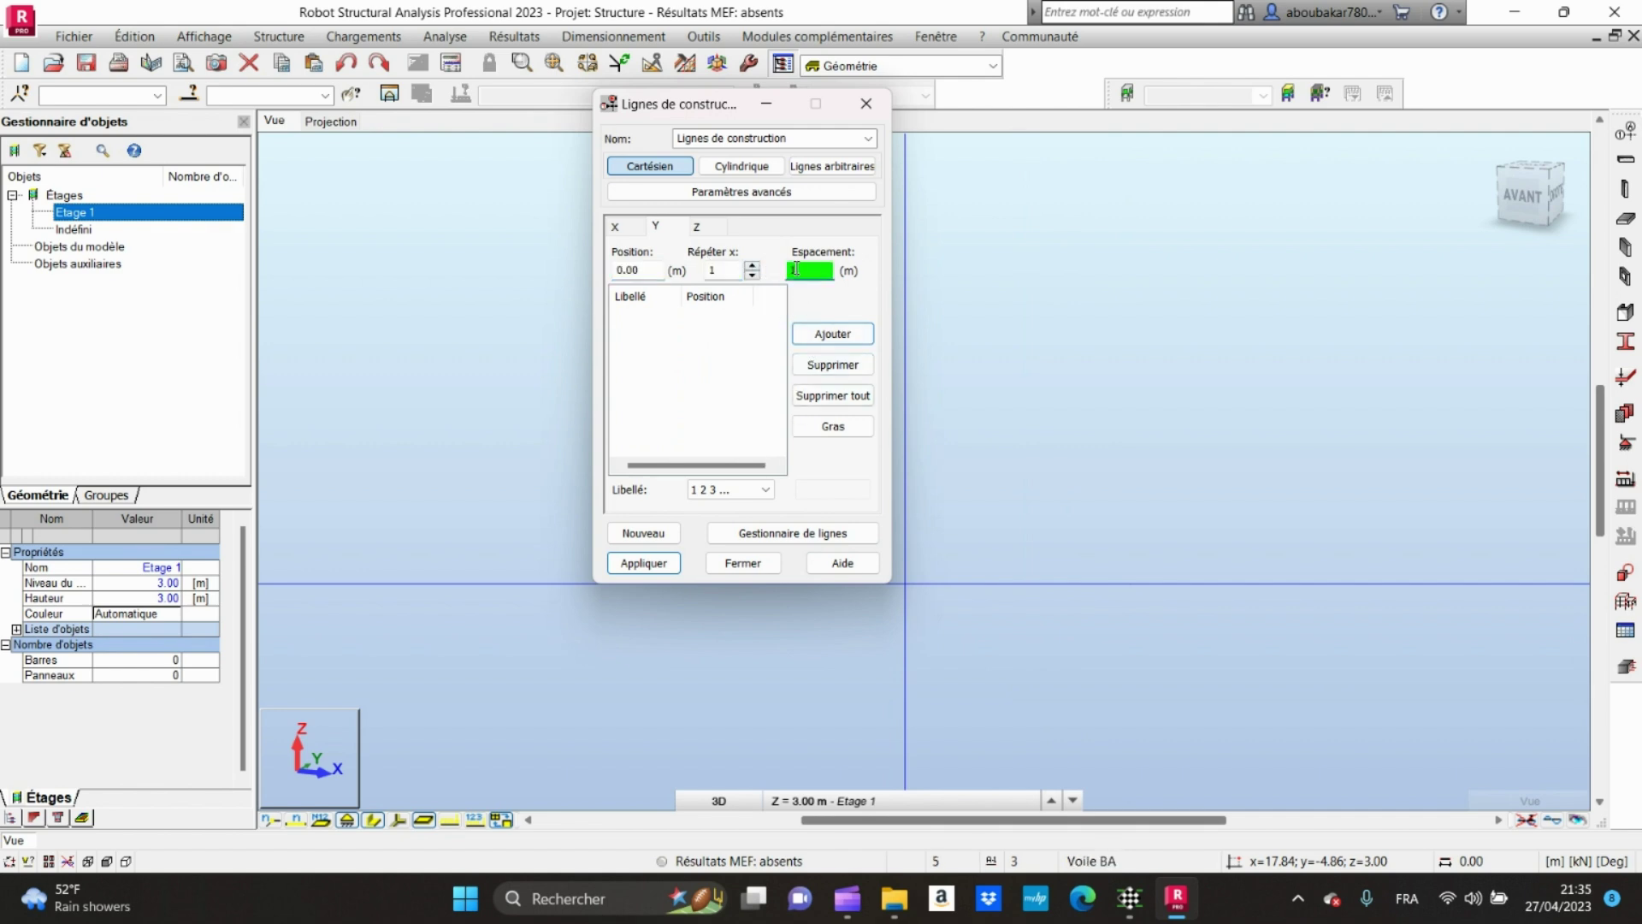
pyautogui.click(834, 335)
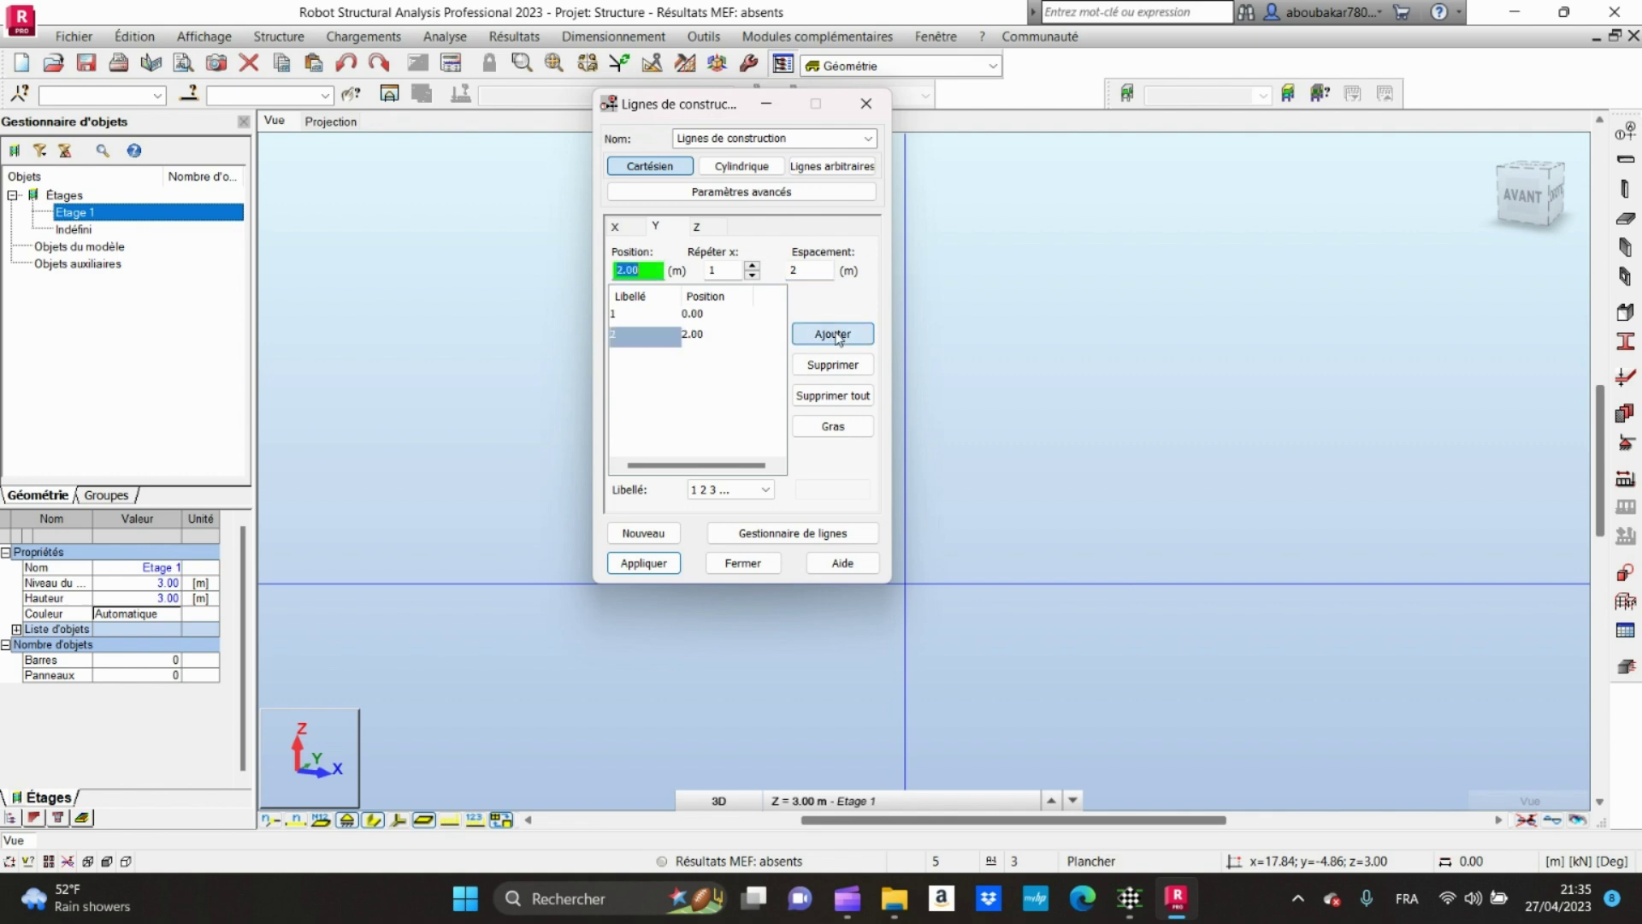
pyautogui.click(796, 269)
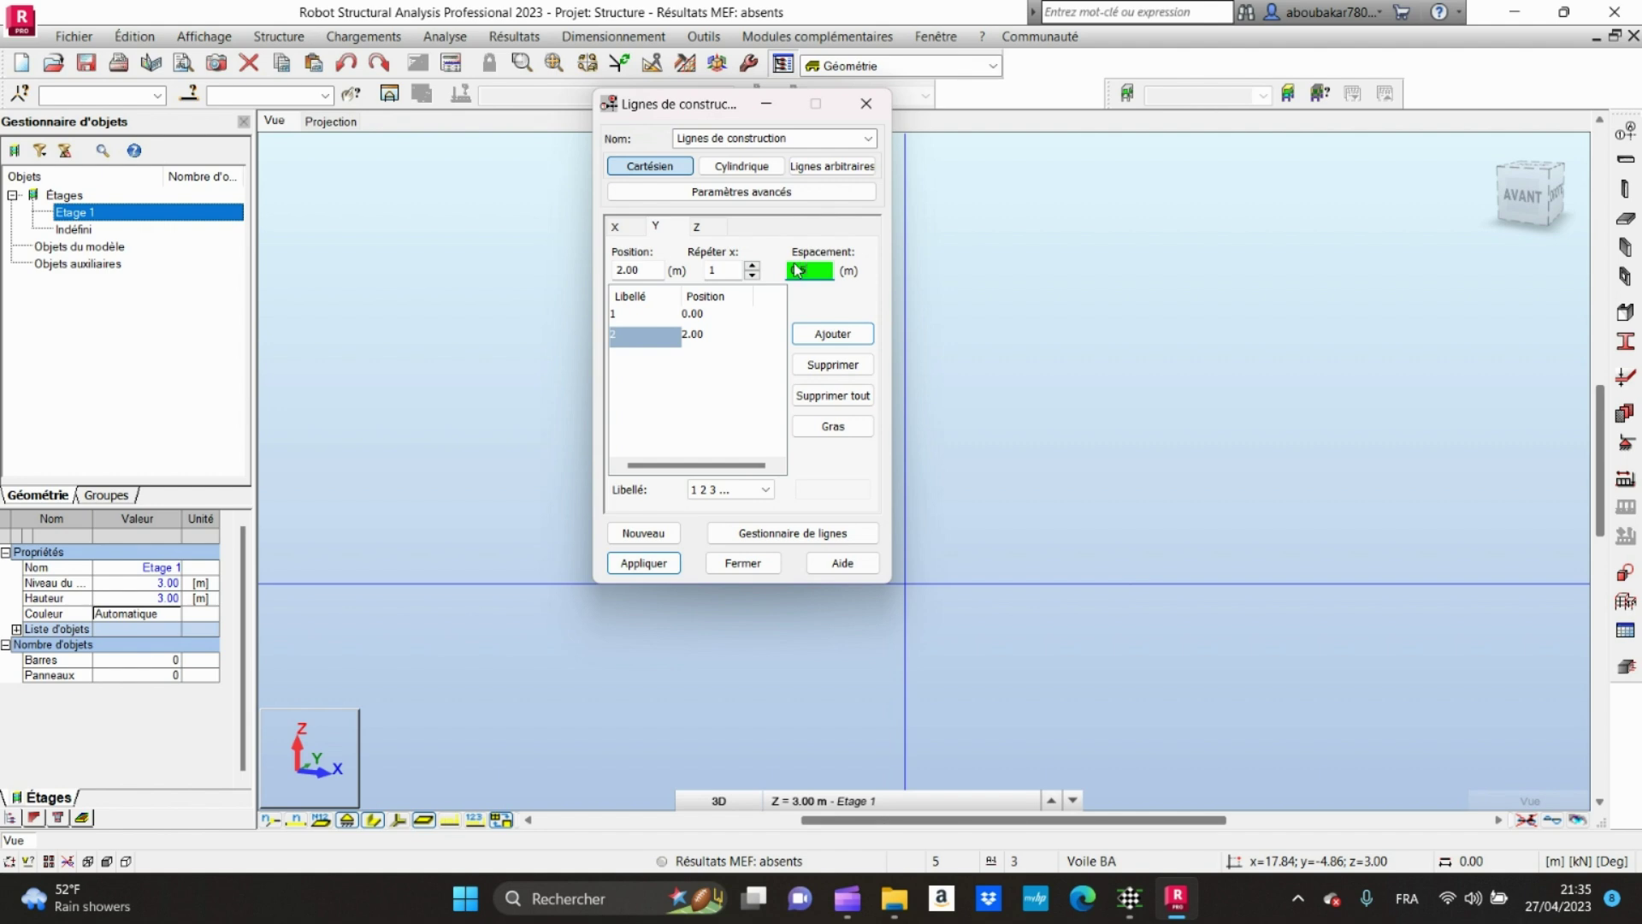
pyautogui.click(833, 333)
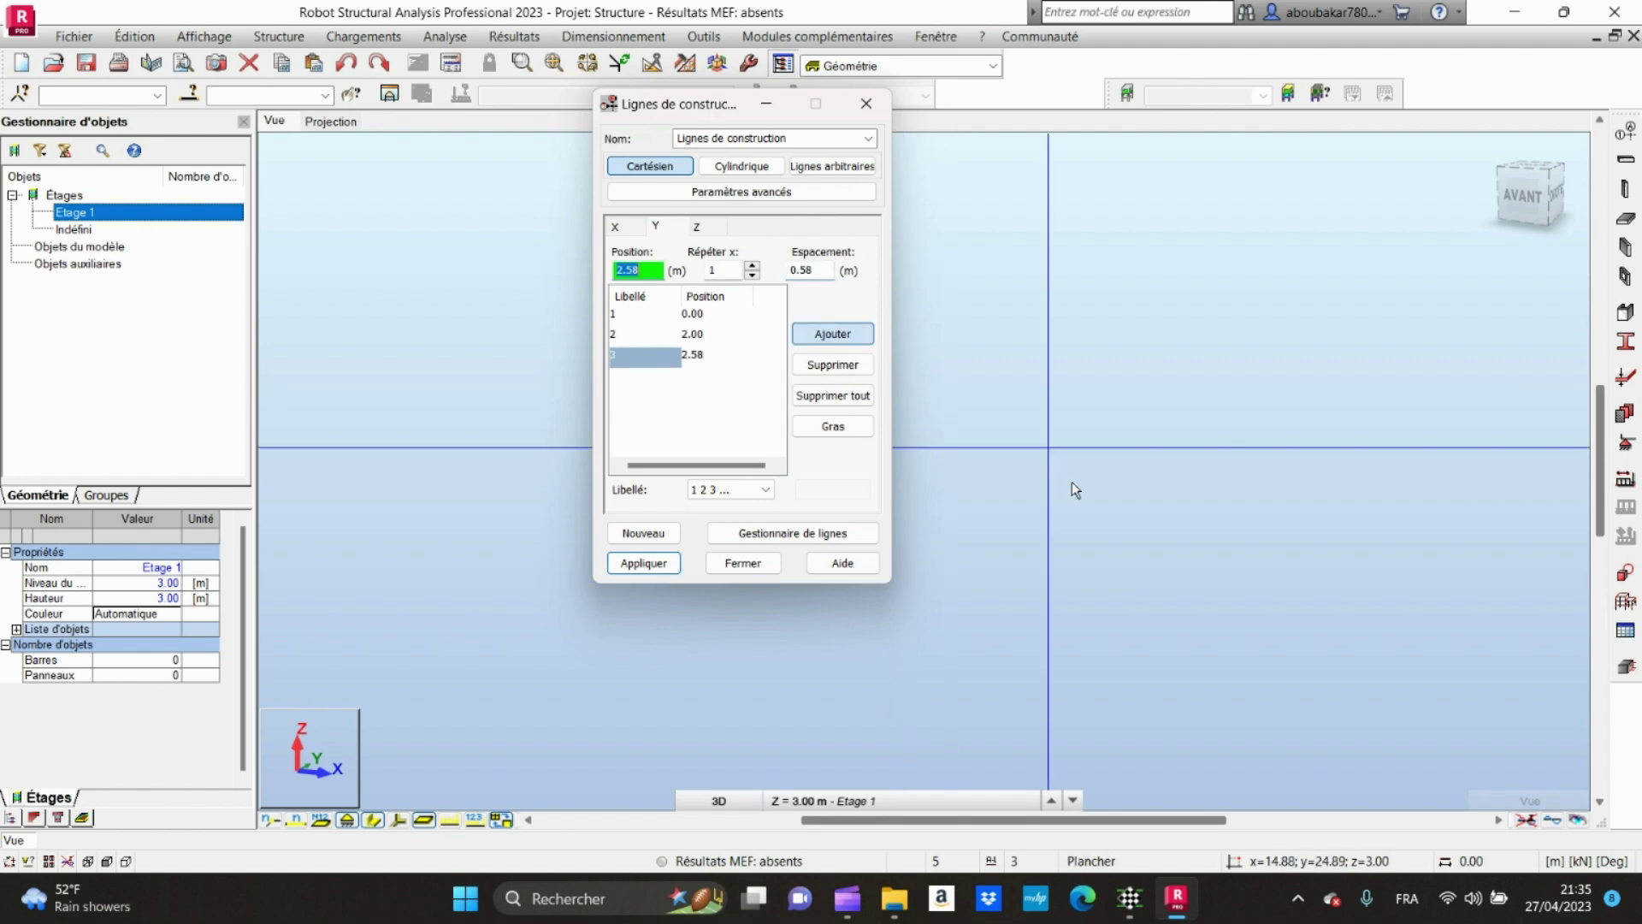
# Step: Check the spacing between plan axes 3 and 4 in AutoCAD and add Y construction line 4 in Robot with a 1.5 m spacing
pyautogui.click(1129, 898)
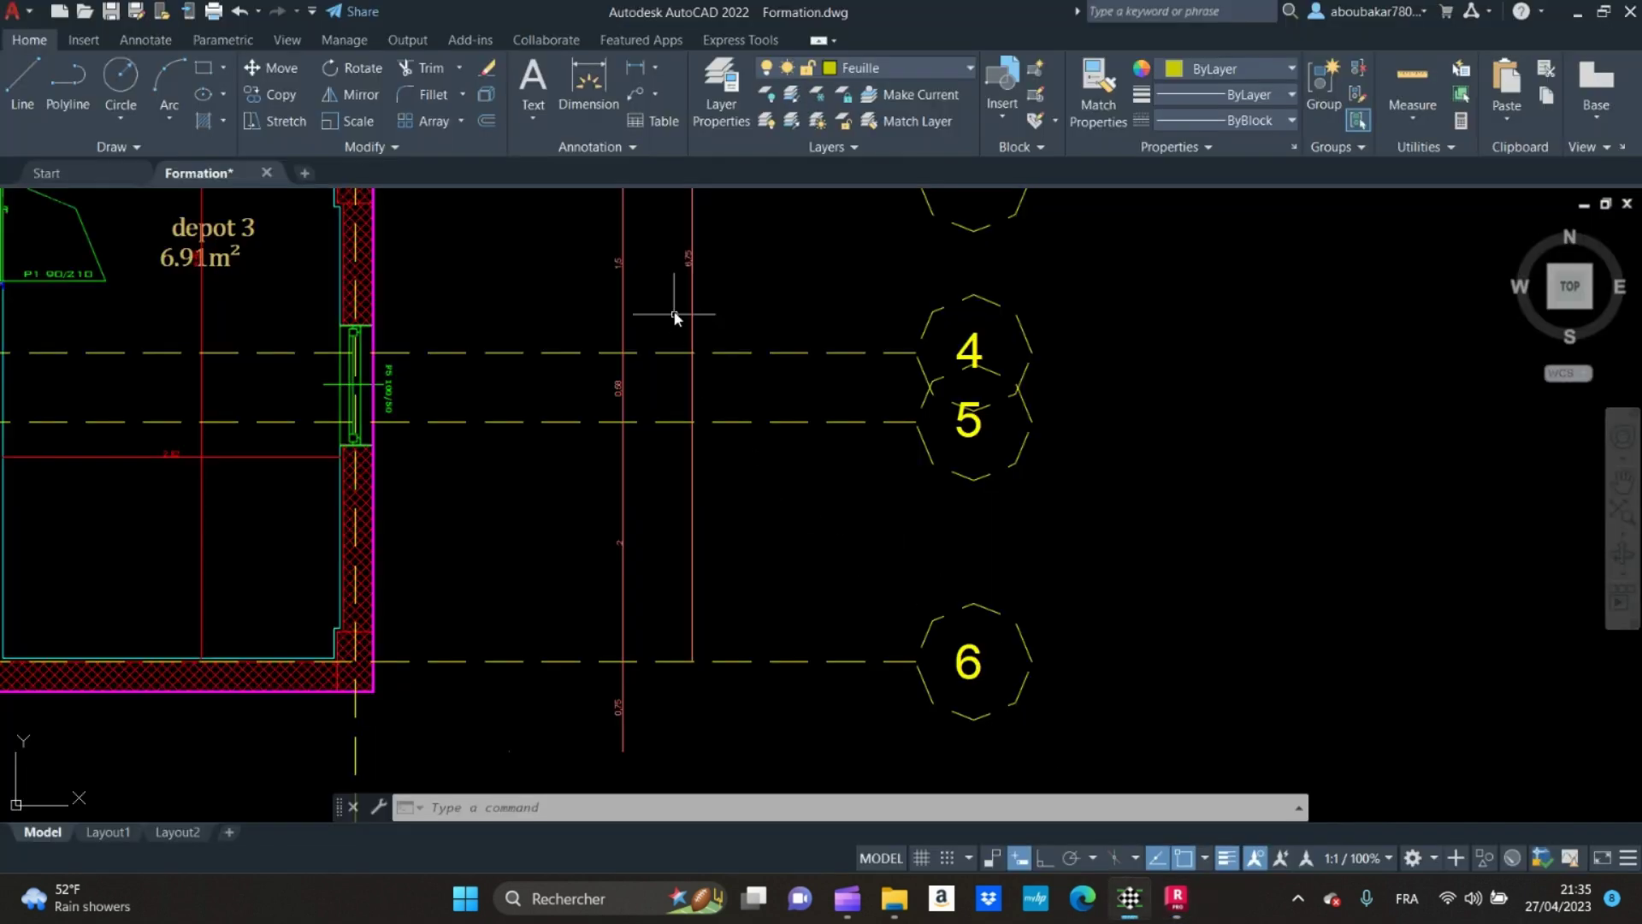
pyautogui.moveTo(671, 316); pyautogui.dragTo(646, 521, button='middle')
pyautogui.moveTo(620, 405); pyautogui.dragTo(619, 515, button='middle')
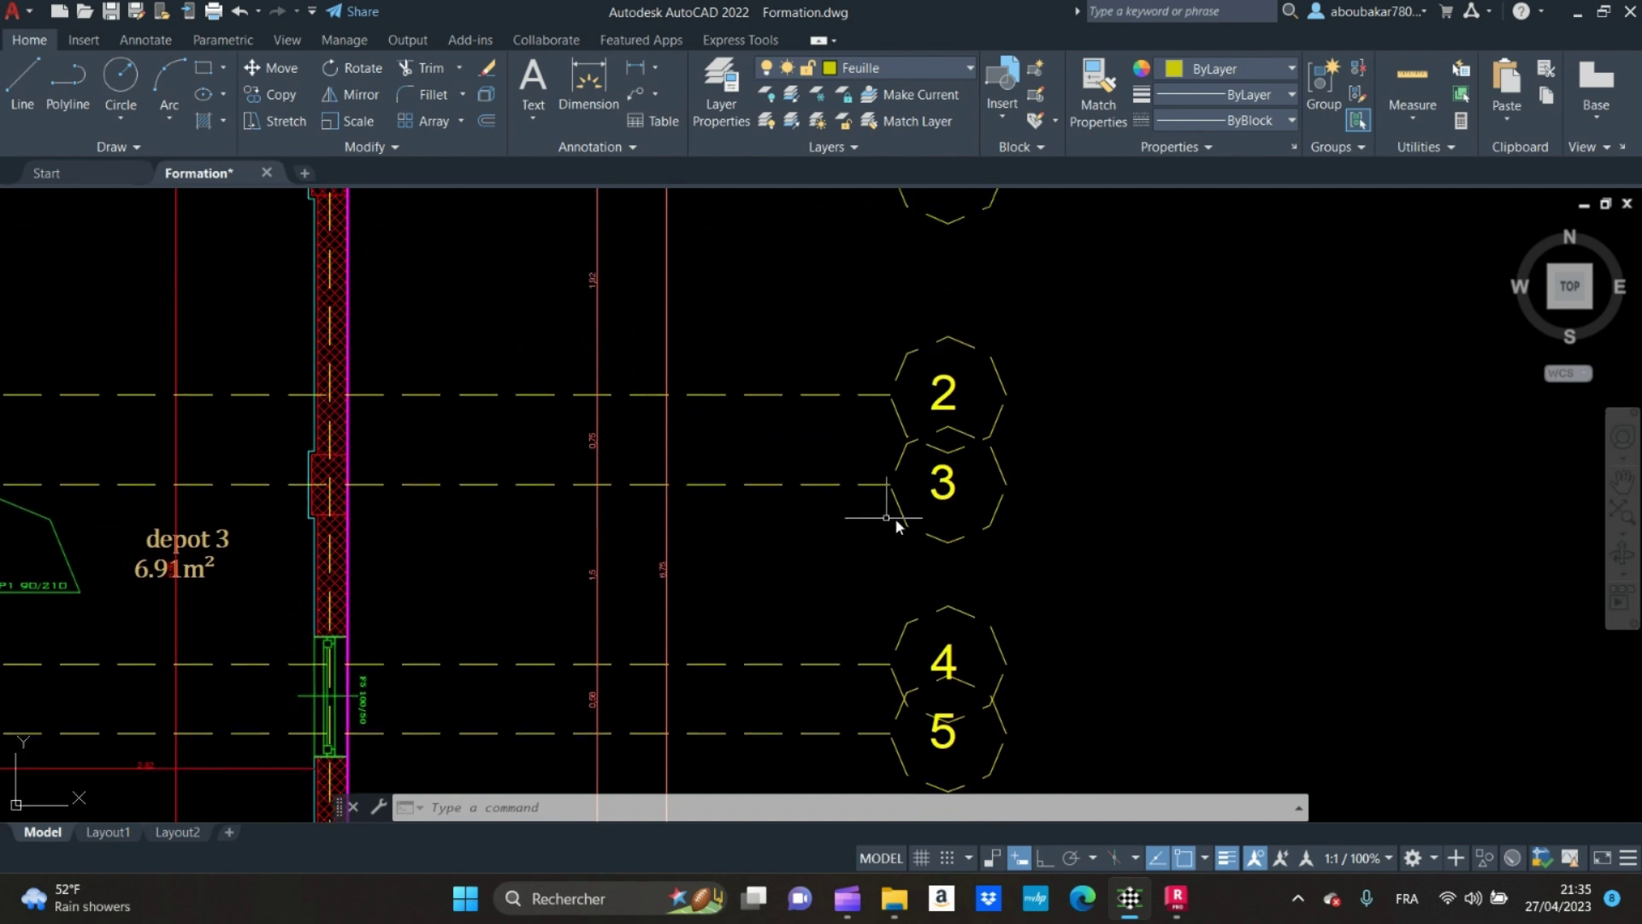
pyautogui.moveTo(1177, 898)
pyautogui.click(1171, 792)
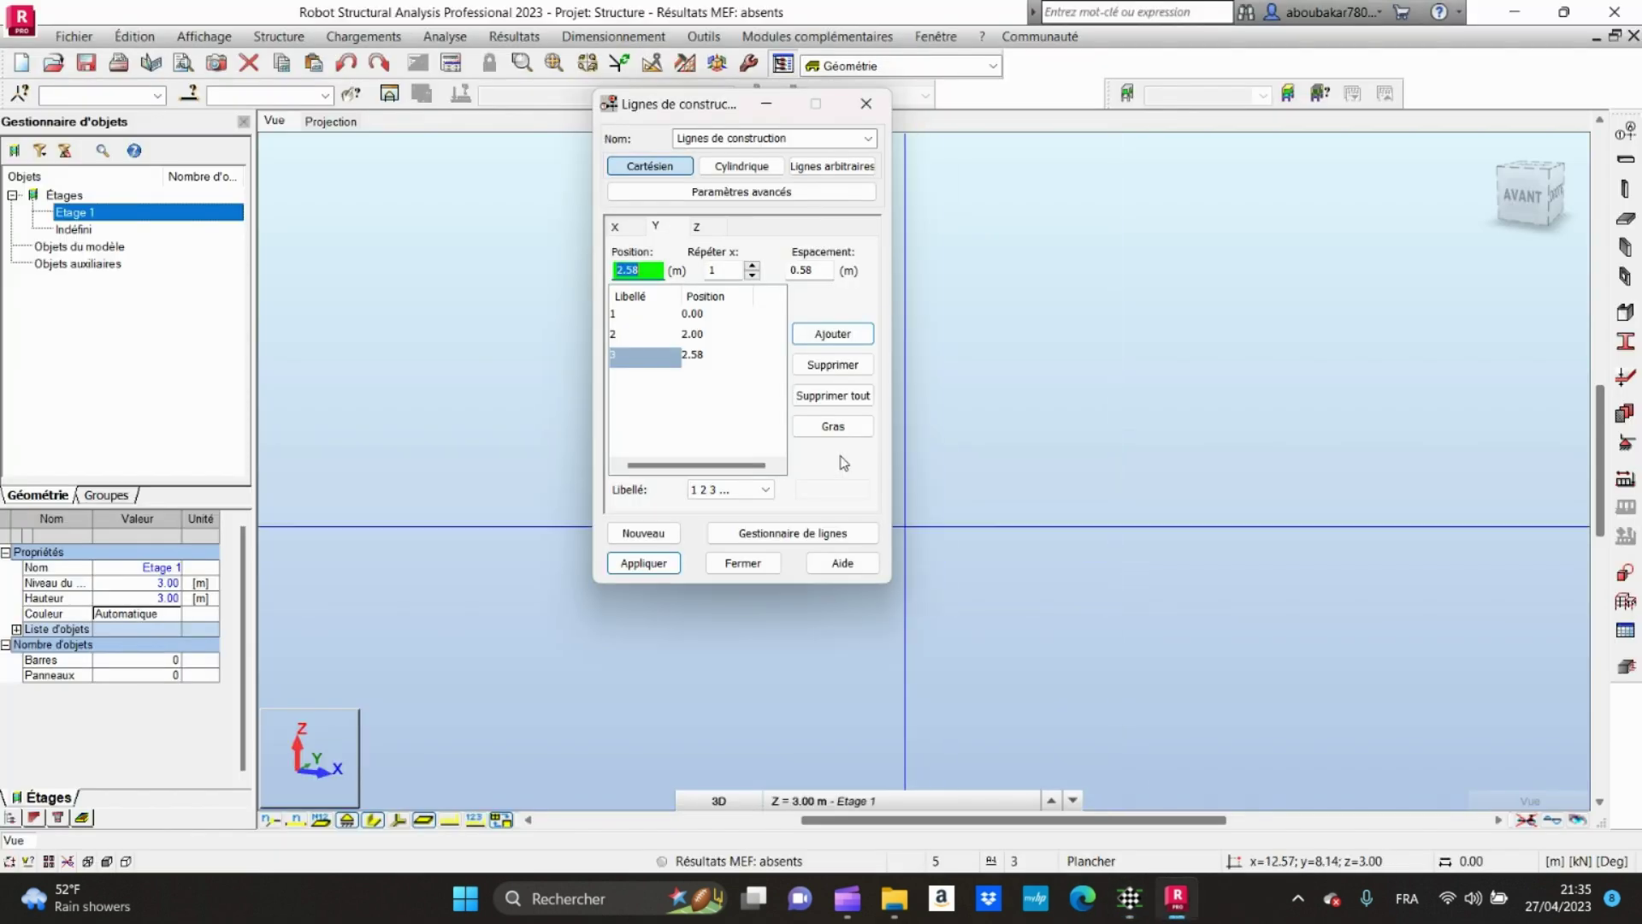
pyautogui.click(817, 267)
pyautogui.write('0.5')
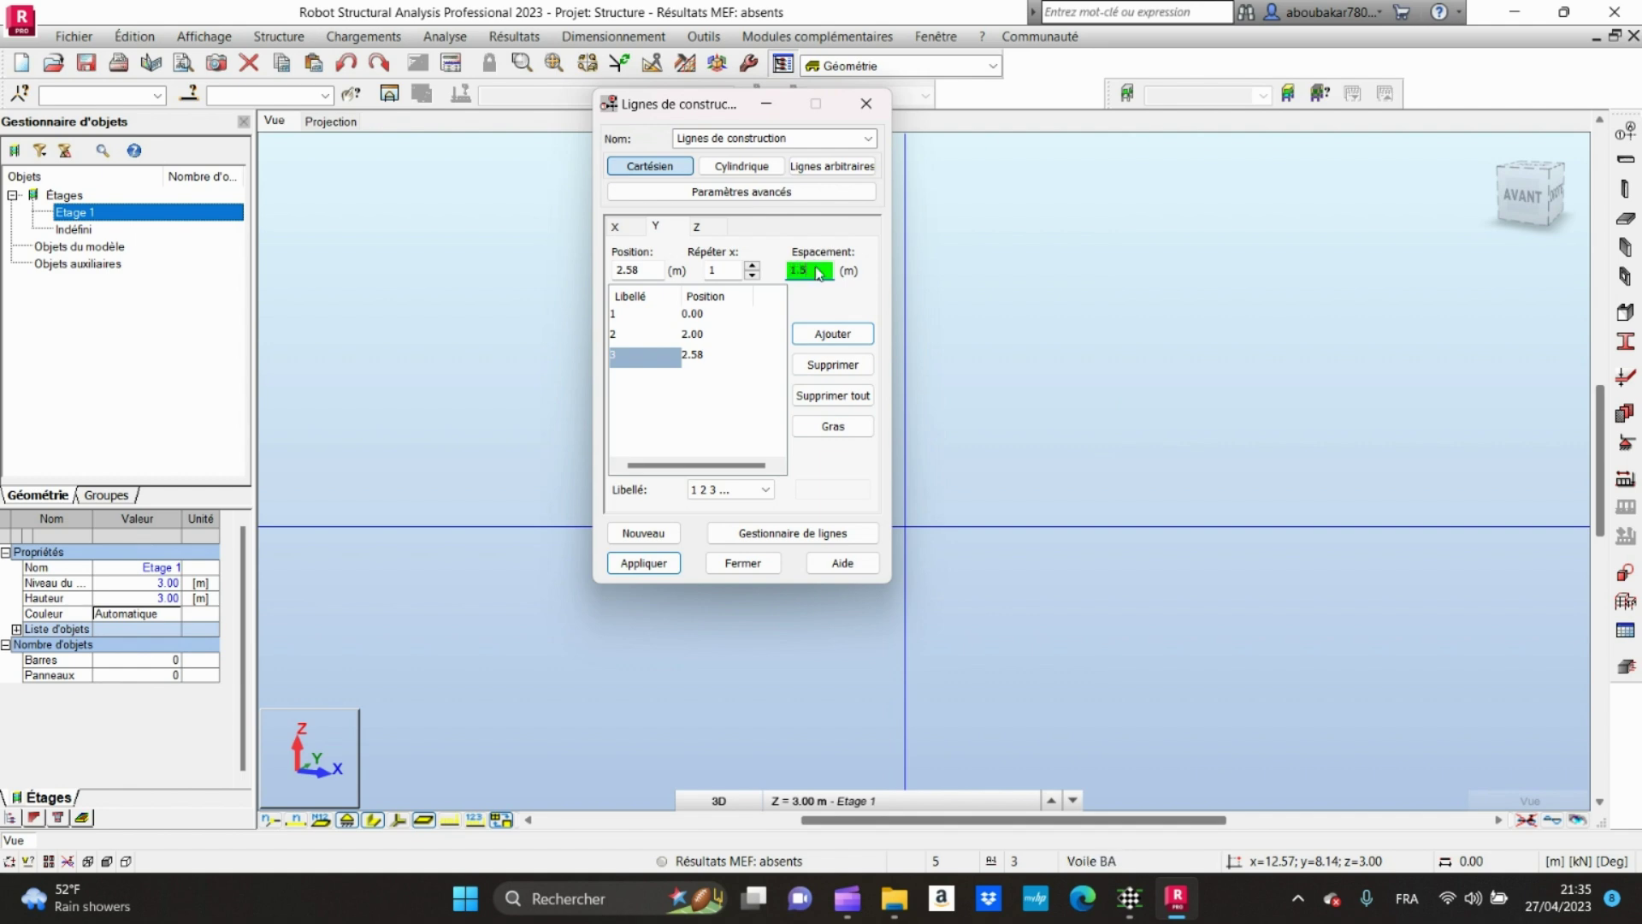
pyautogui.click(832, 333)
# Step: Add Y construction line 5 with a spacing of 0.75 m from line 4
pyautogui.click(814, 267)
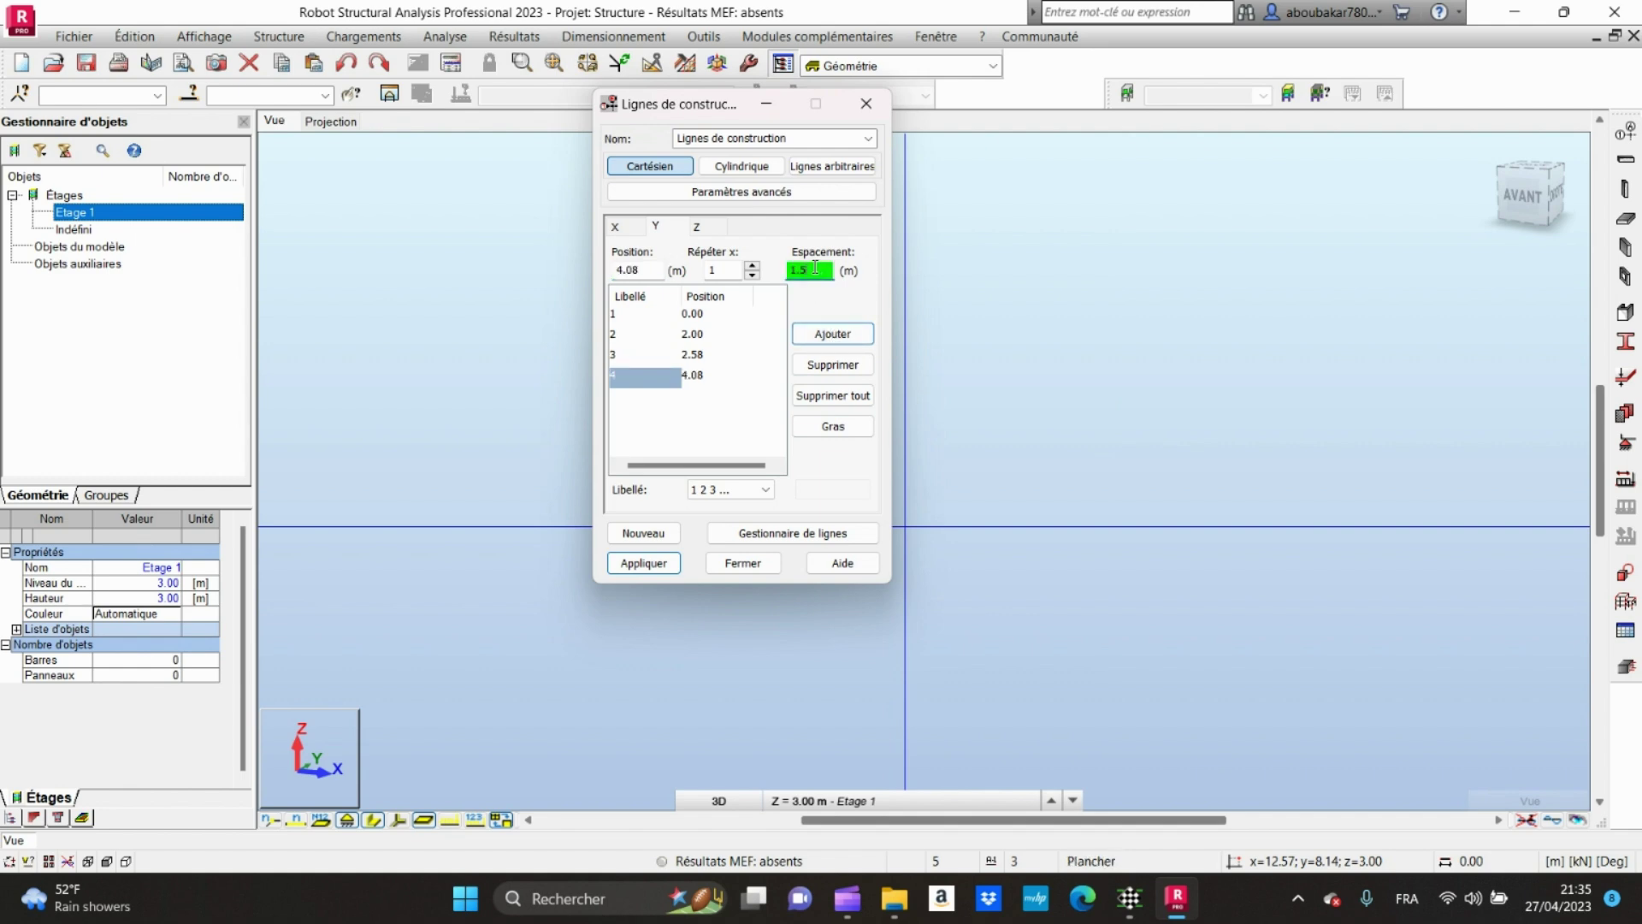
pyautogui.press('BackSpace')
pyautogui.write('0.75')
pyautogui.click(827, 333)
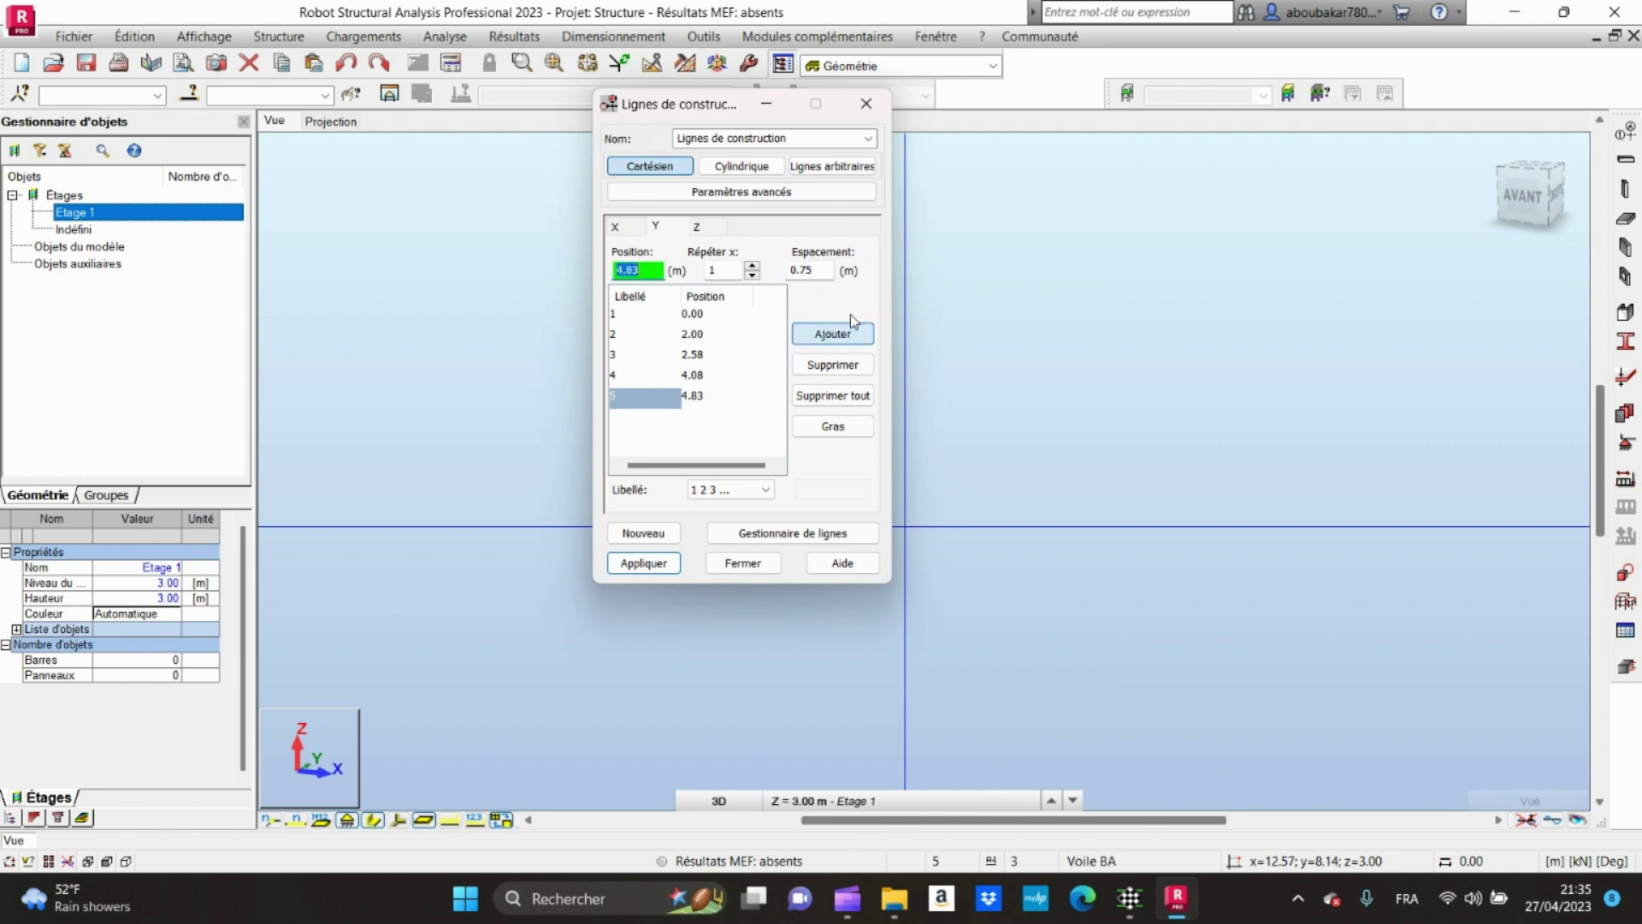
# Step: Check the spacing between plan axes 1 and 2 in AutoCAD and add Y construction line 6 in Robot with a 1.92 m spacing
pyautogui.moveTo(1143, 900)
pyautogui.click(1115, 803)
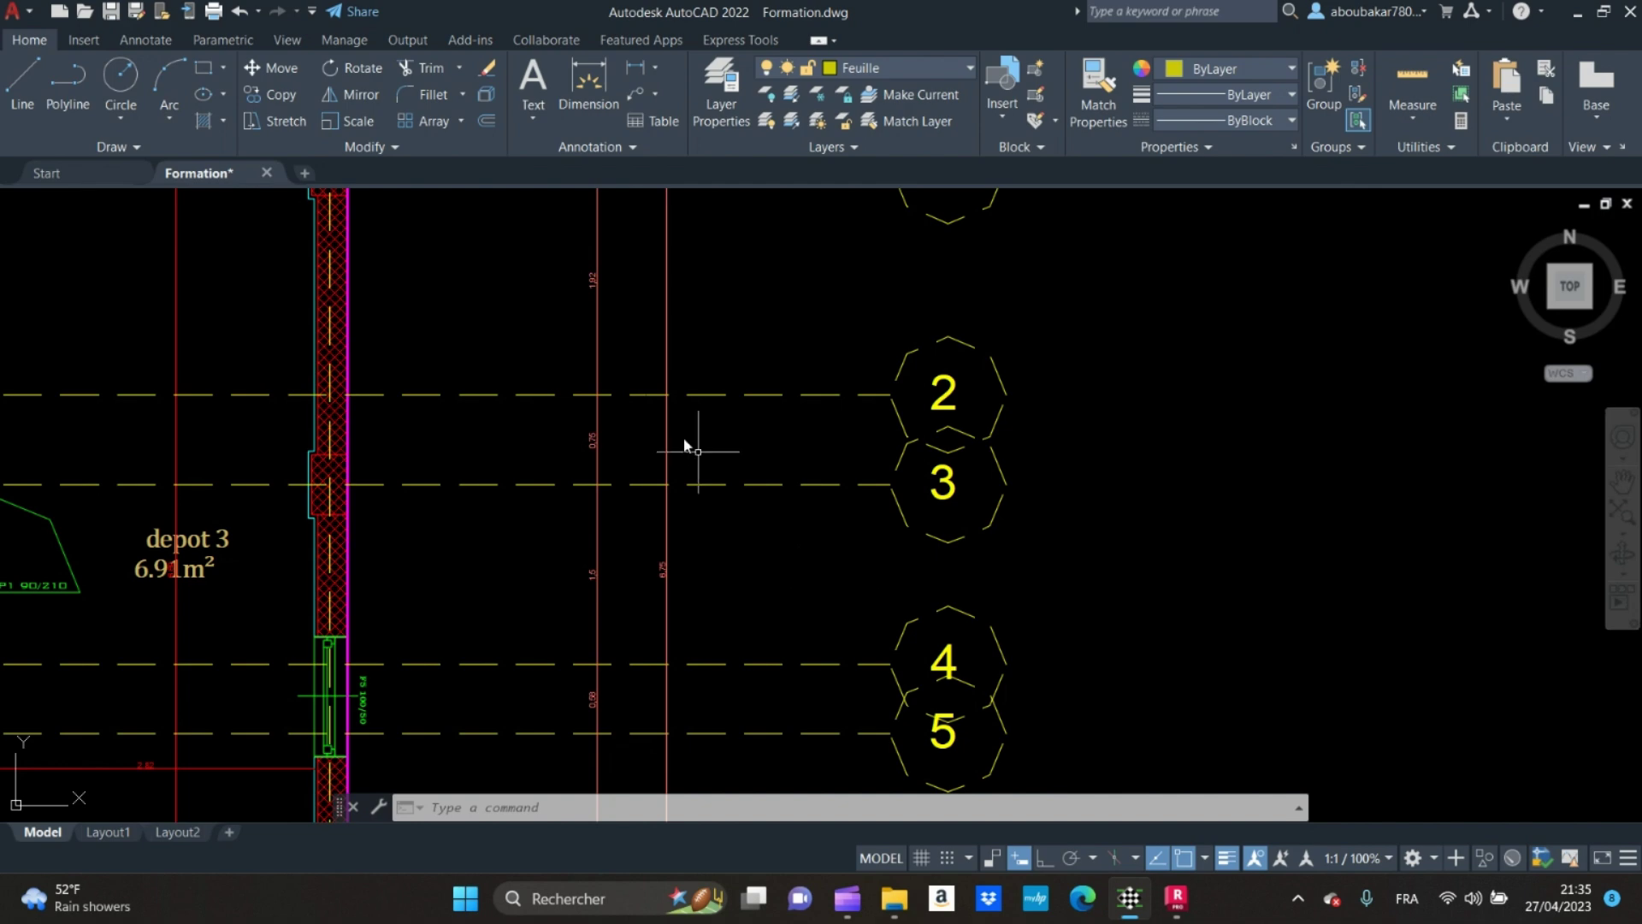
pyautogui.moveTo(608, 304); pyautogui.dragTo(604, 495, button='middle')
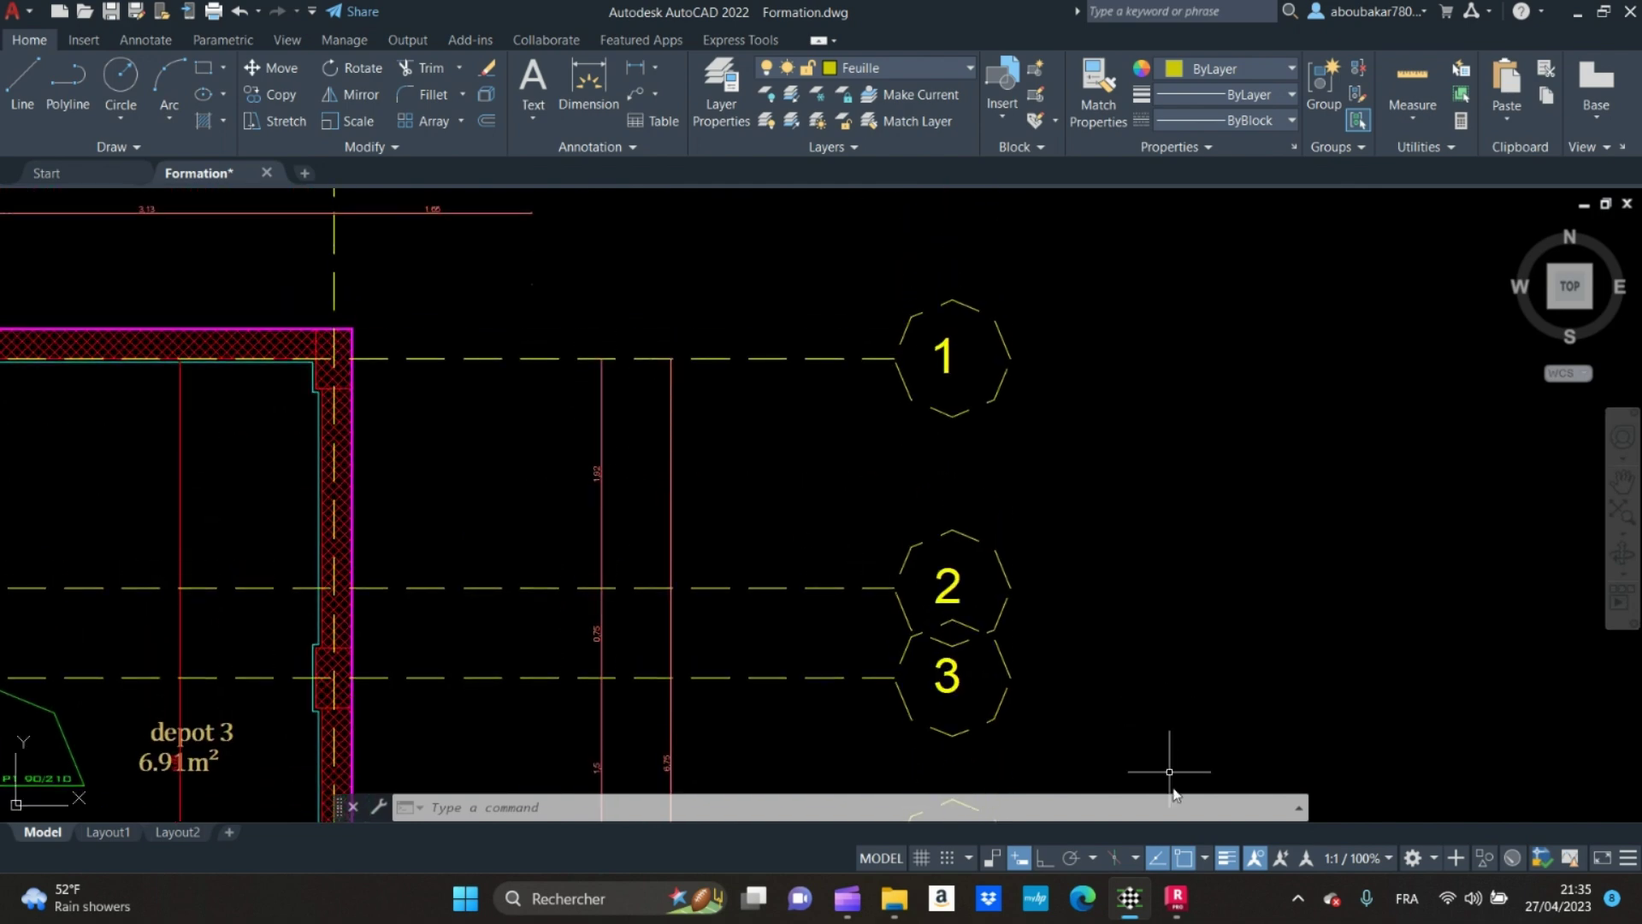
pyautogui.moveTo(1177, 897)
pyautogui.click(1173, 821)
pyautogui.click(808, 271)
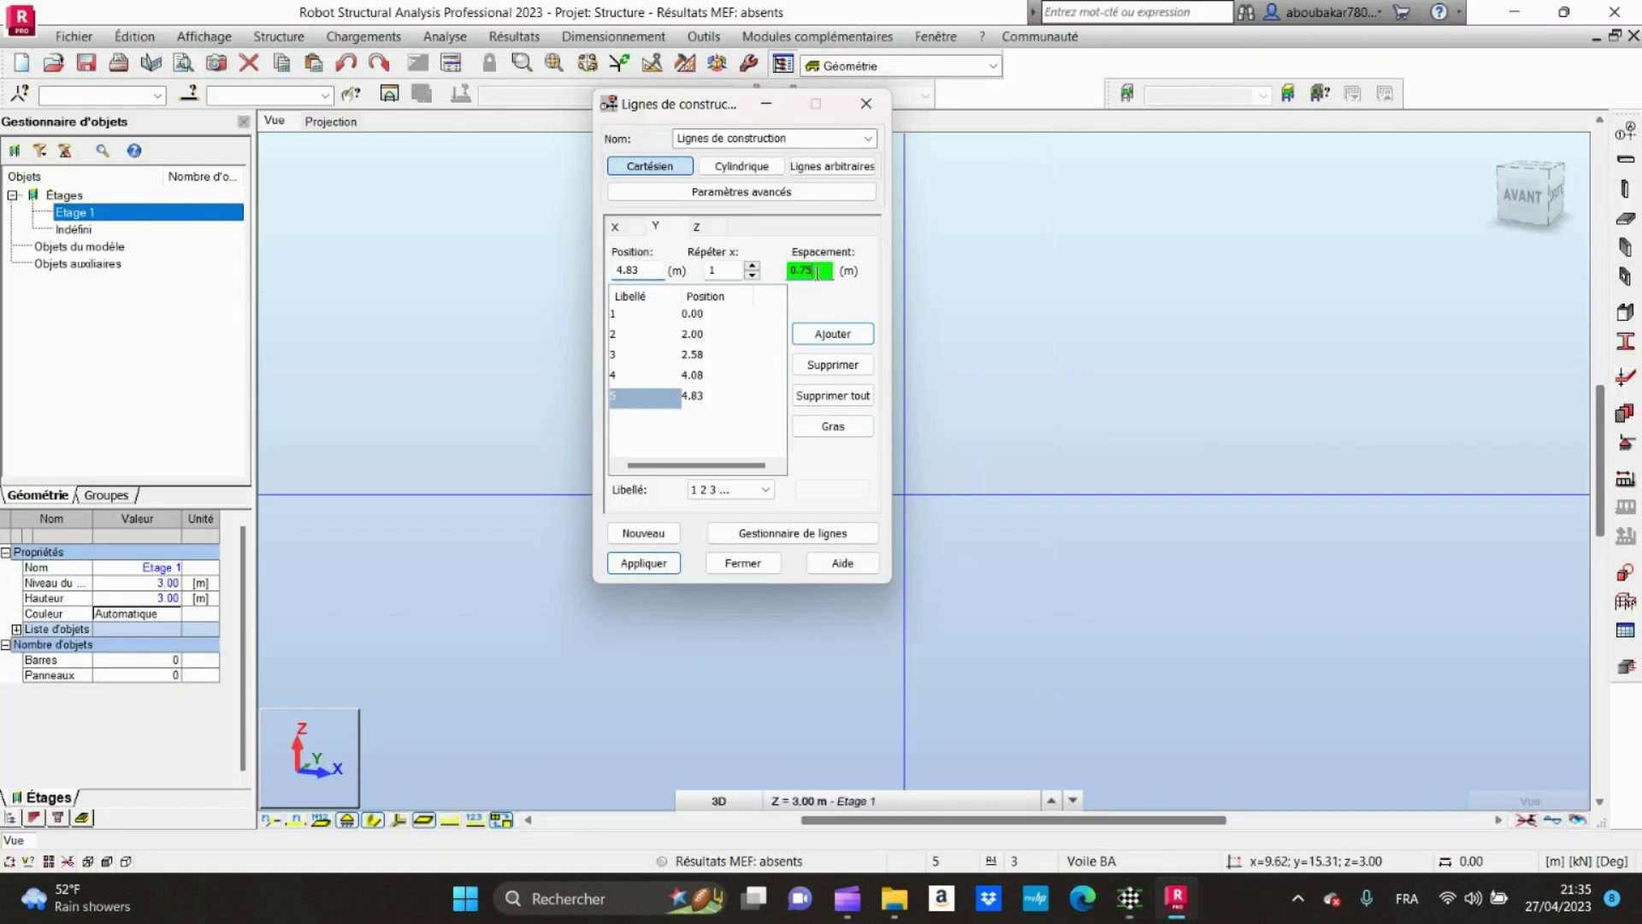
pyautogui.write('1.92')
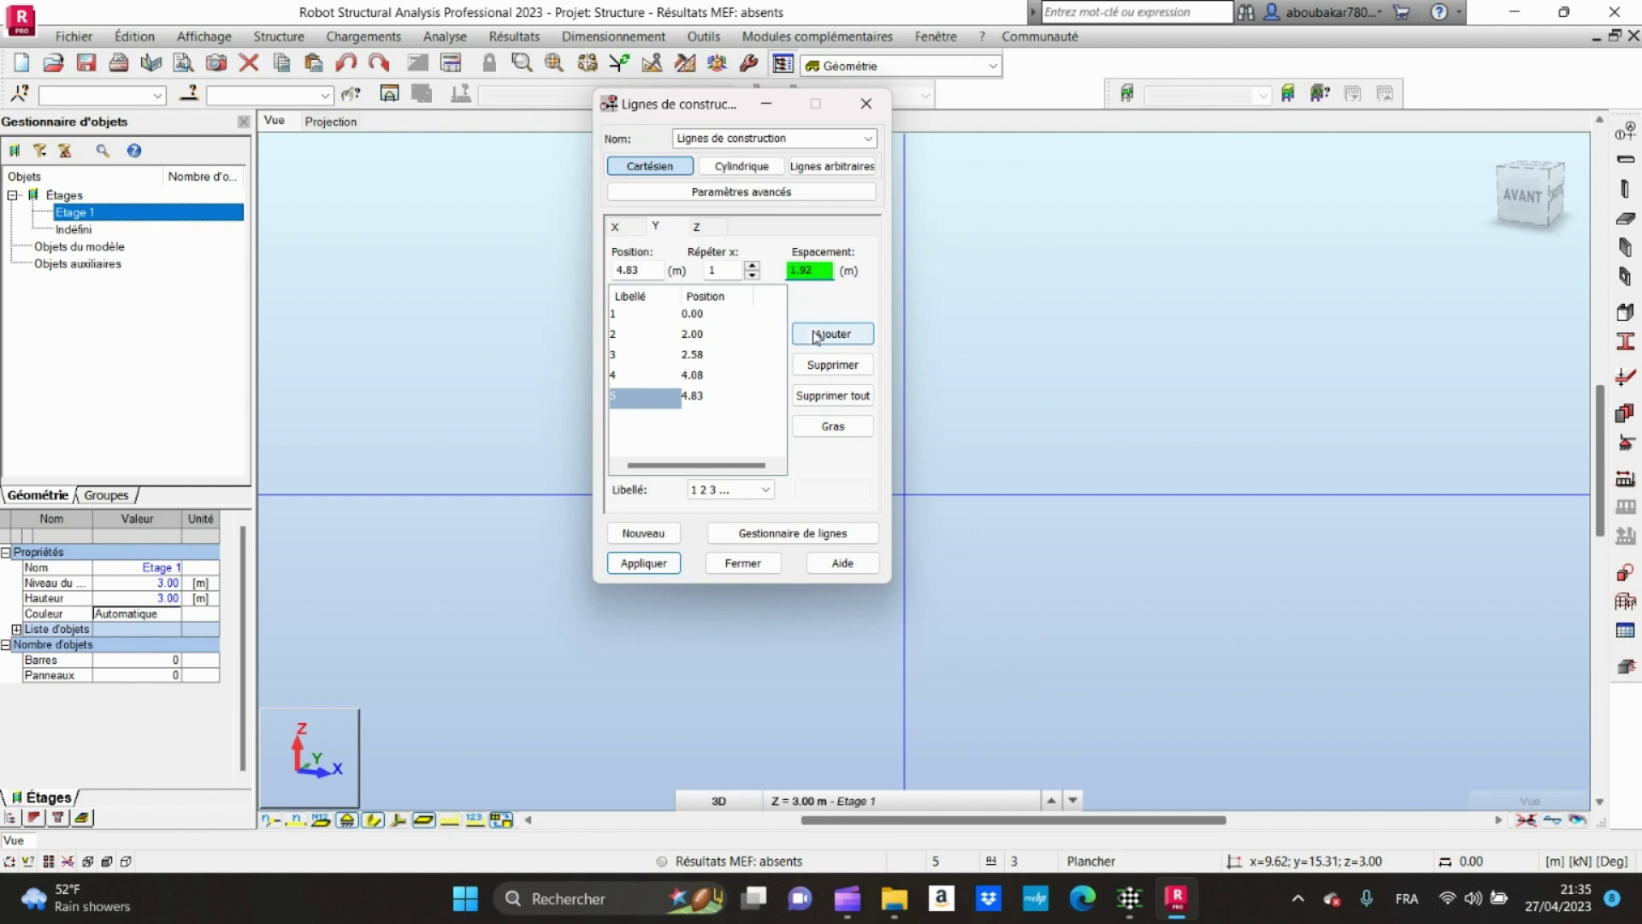
pyautogui.click(825, 334)
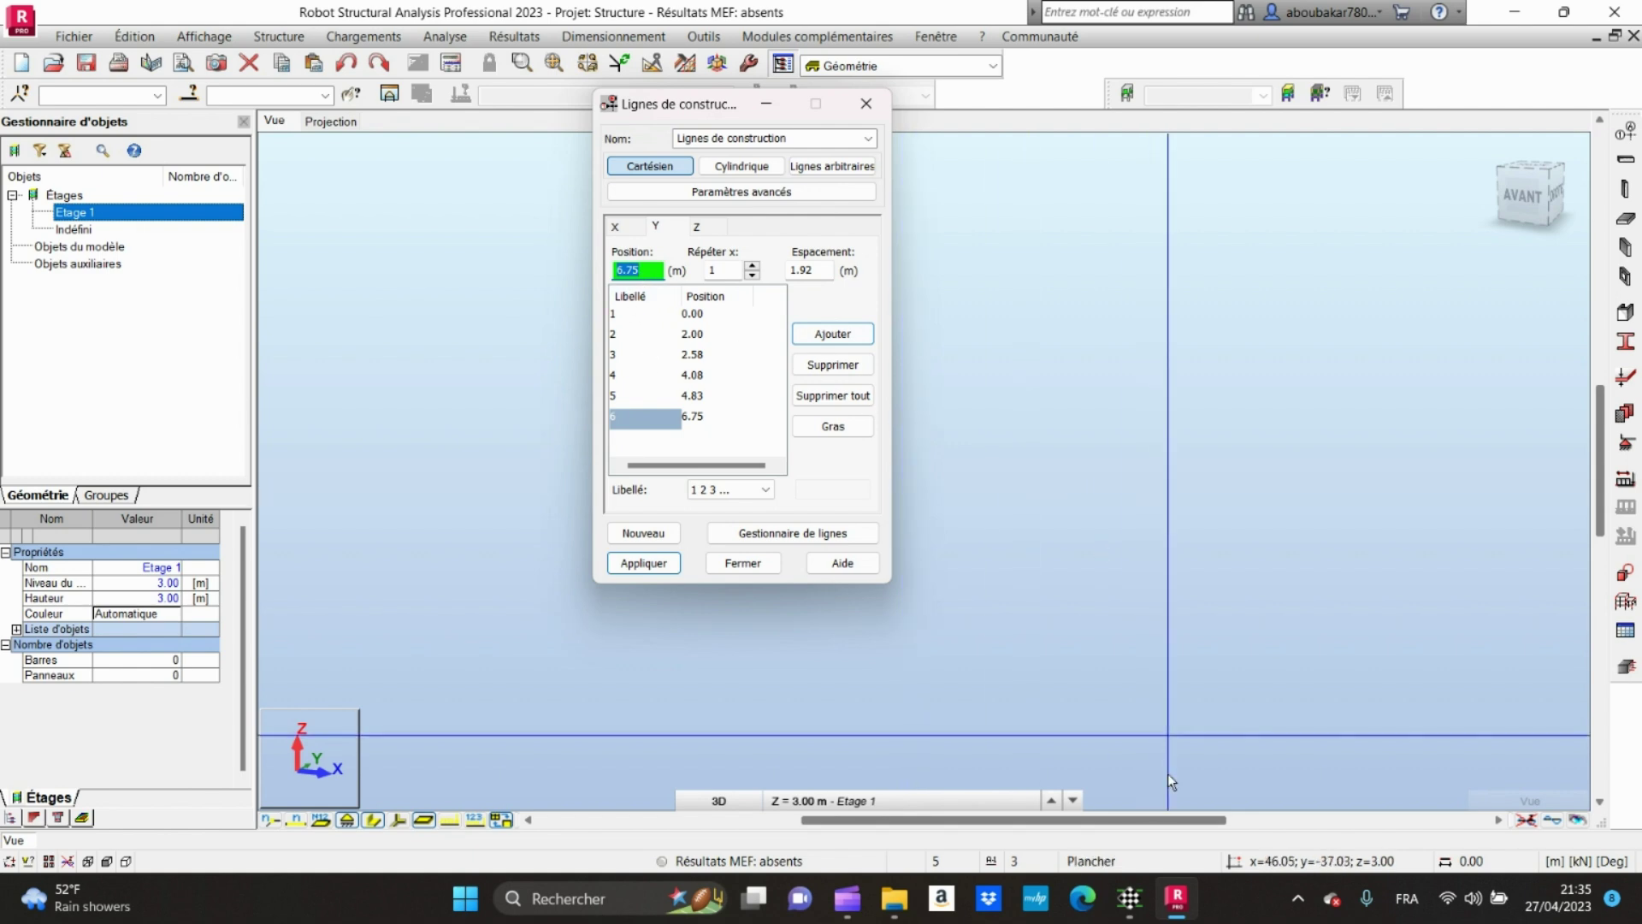
# Step: Switch to AutoCAD and go from the basement plan past the other floor plans to the COUPE A-A section
pyautogui.click(1129, 898)
pyautogui.moveTo(980, 535); pyautogui.dragTo(966, 353, button='middle')
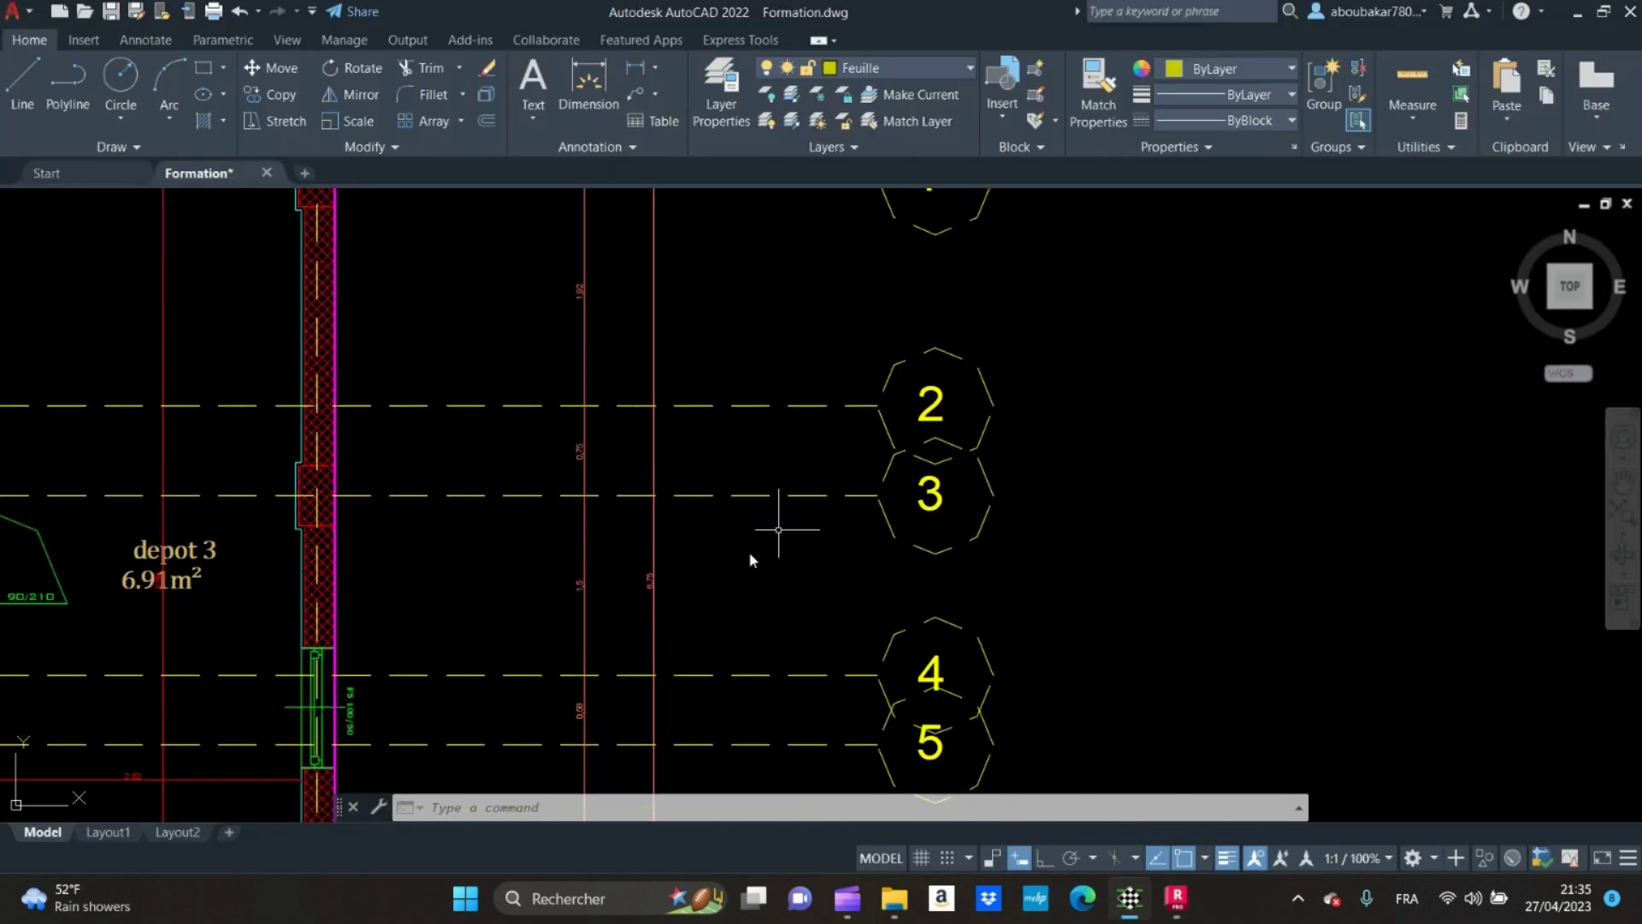
pyautogui.moveTo(714, 538); pyautogui.dragTo(721, 391, button='middle')
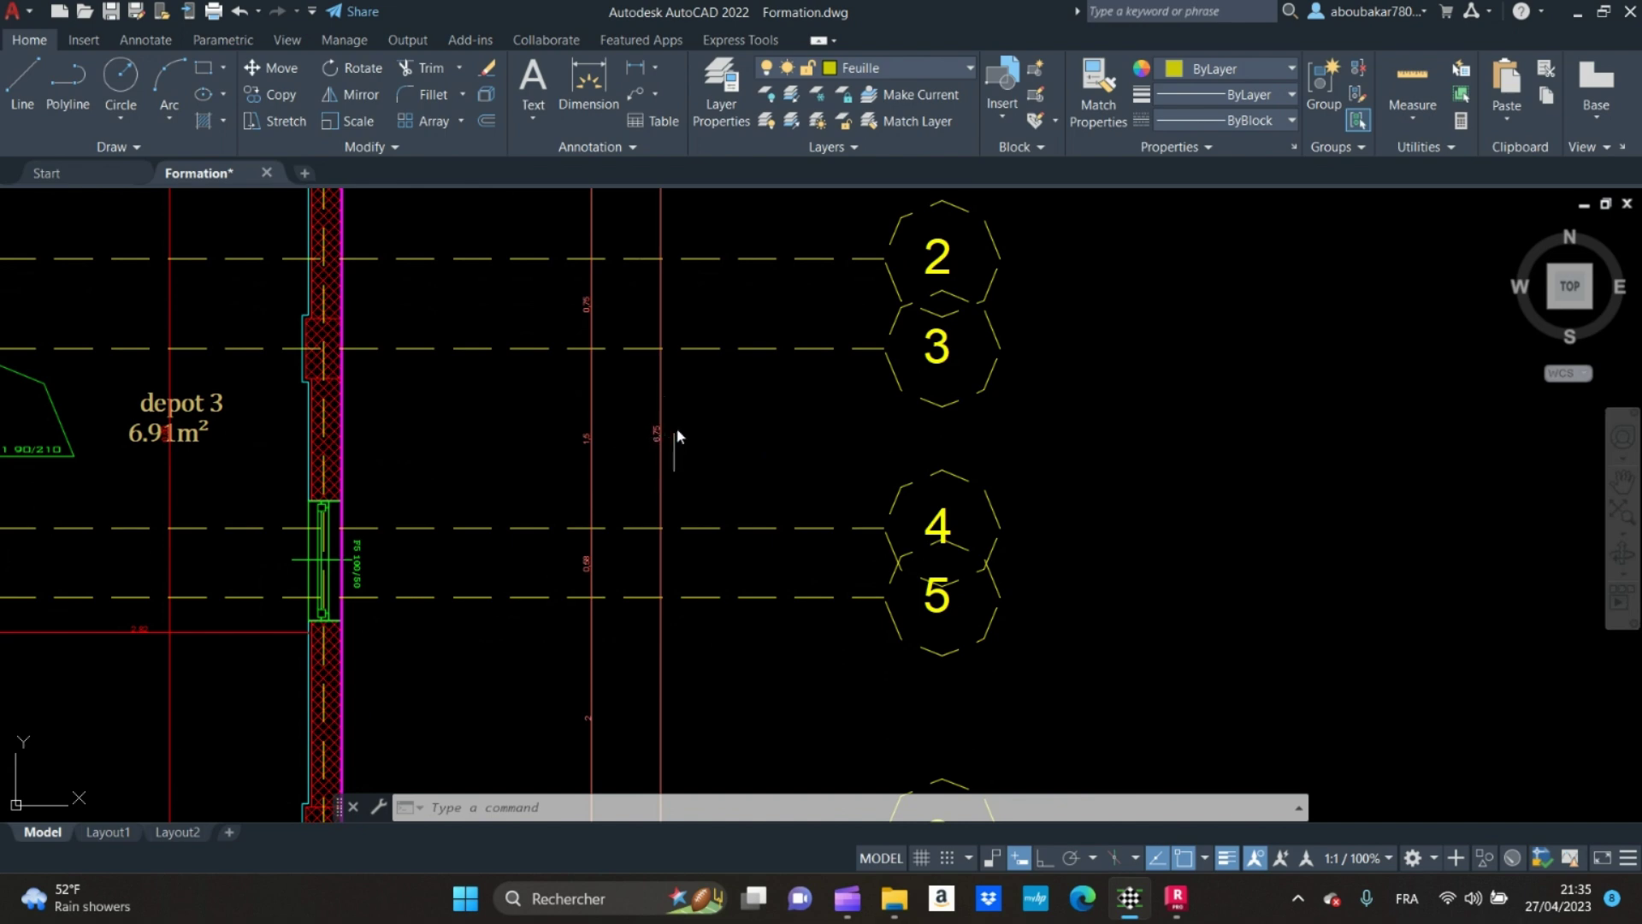
pyautogui.scroll(-4, 676, 432)
pyautogui.moveTo(533, 443); pyautogui.dragTo(657, 469, button='middle')
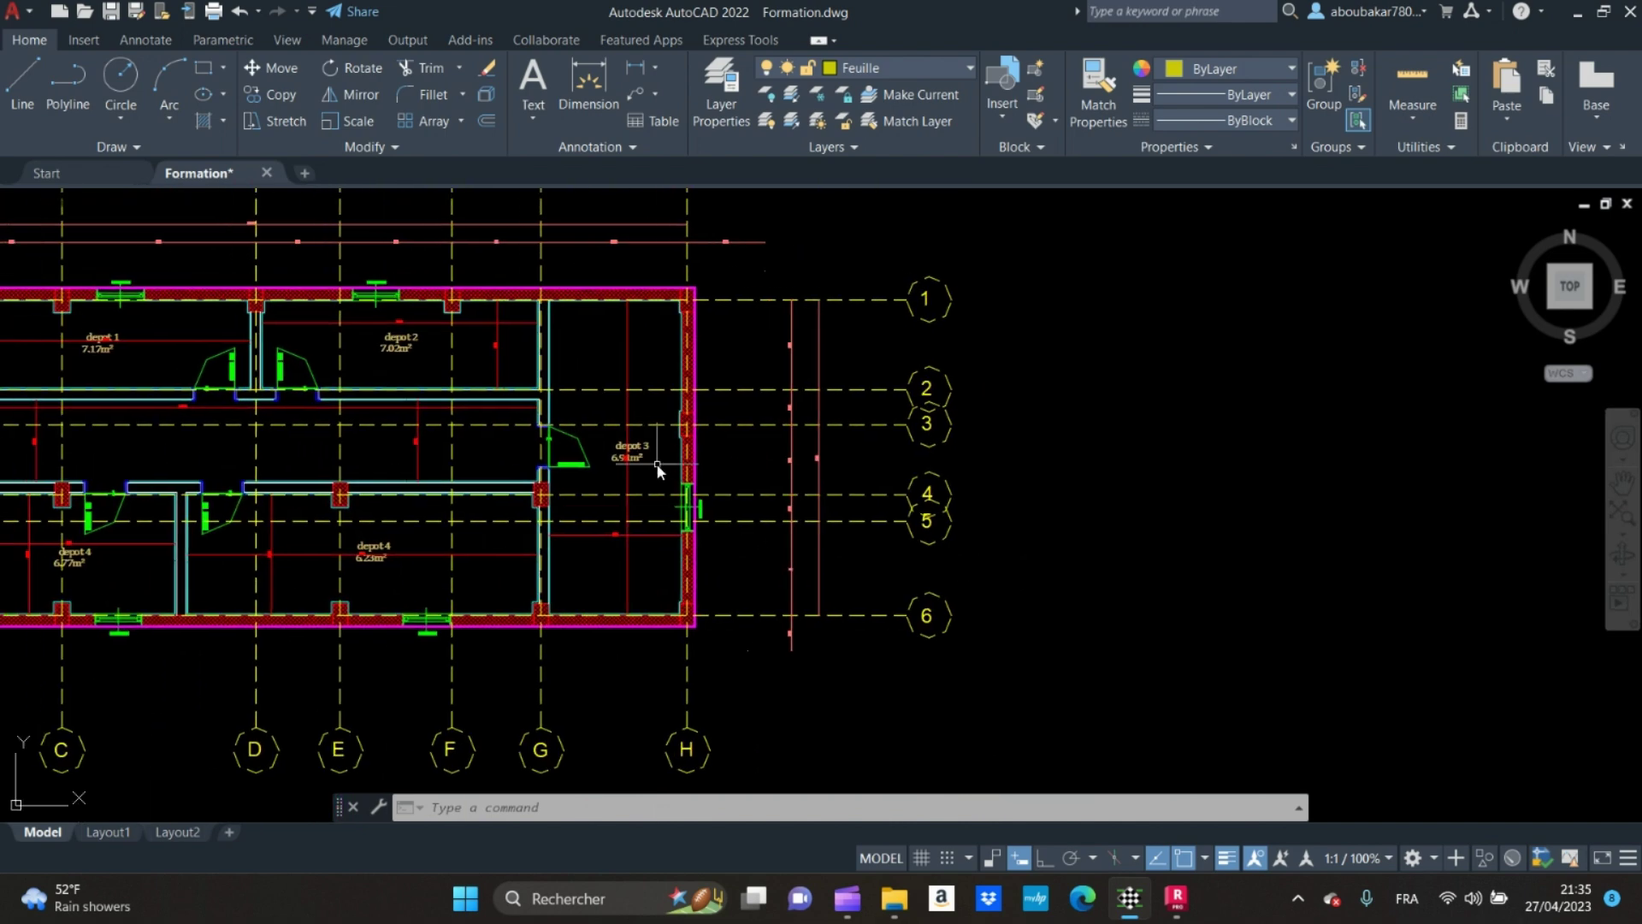
pyautogui.scroll(-2, 655, 463)
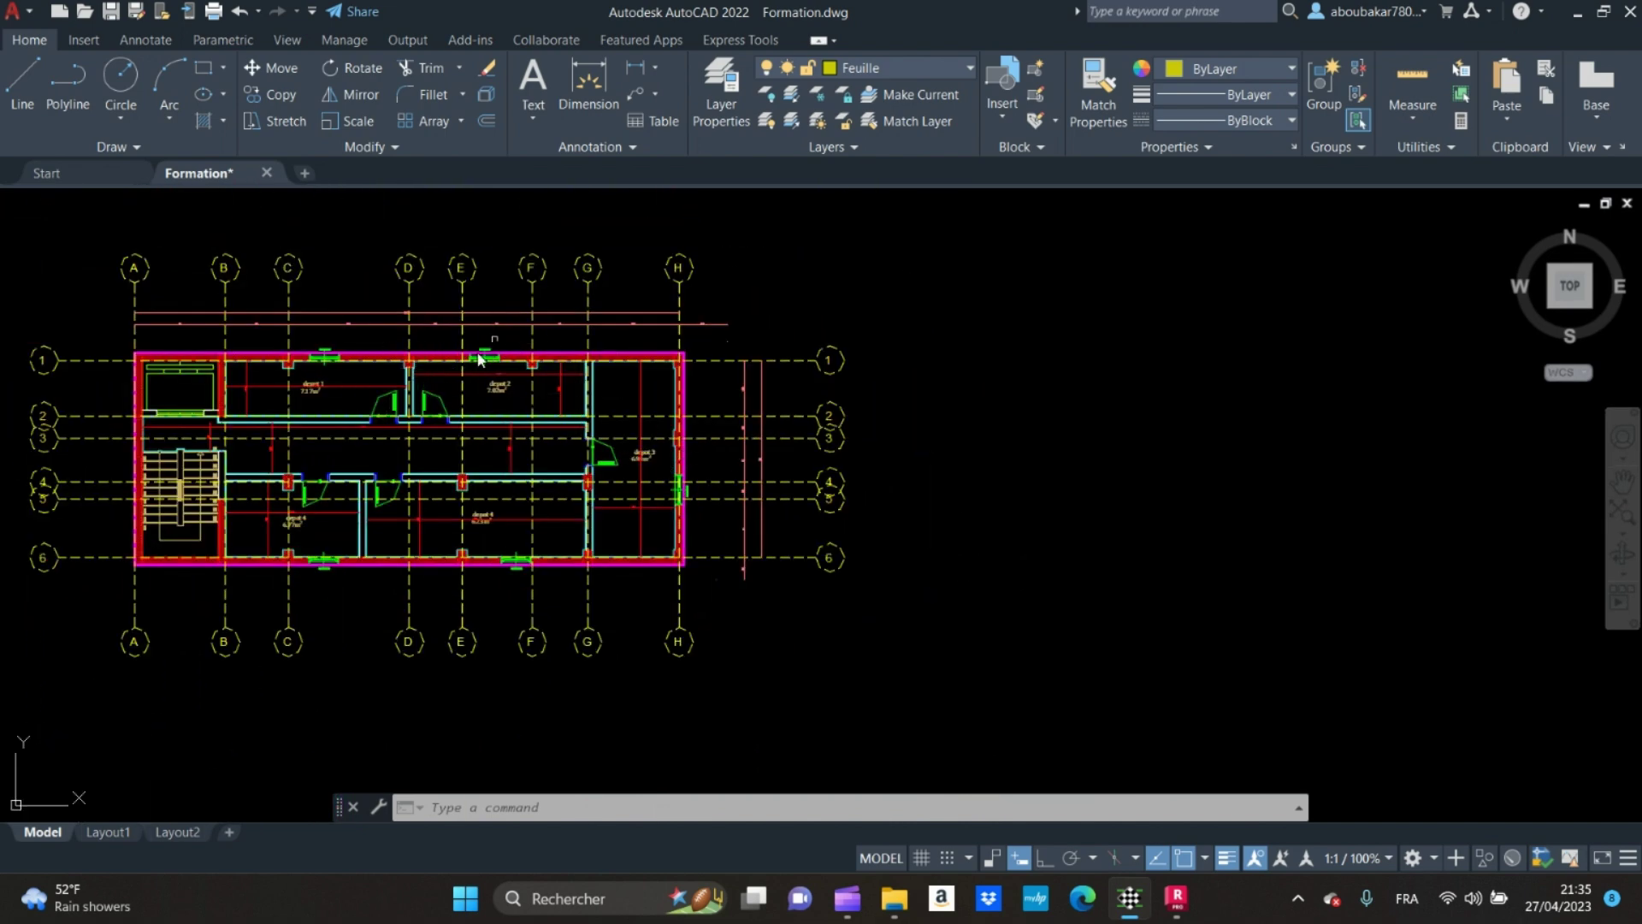
pyautogui.scroll(-4, 722, 396)
pyautogui.moveTo(1616, 428)
pyautogui.mouseDown(button='middle')
pyautogui.moveTo(1105, 462)
pyautogui.moveTo(769, 461)
pyautogui.mouseUp(button='middle')
pyautogui.moveTo(1552, 460); pyautogui.dragTo(864, 463, button='middle')
pyautogui.scroll(-2, 1128, 455)
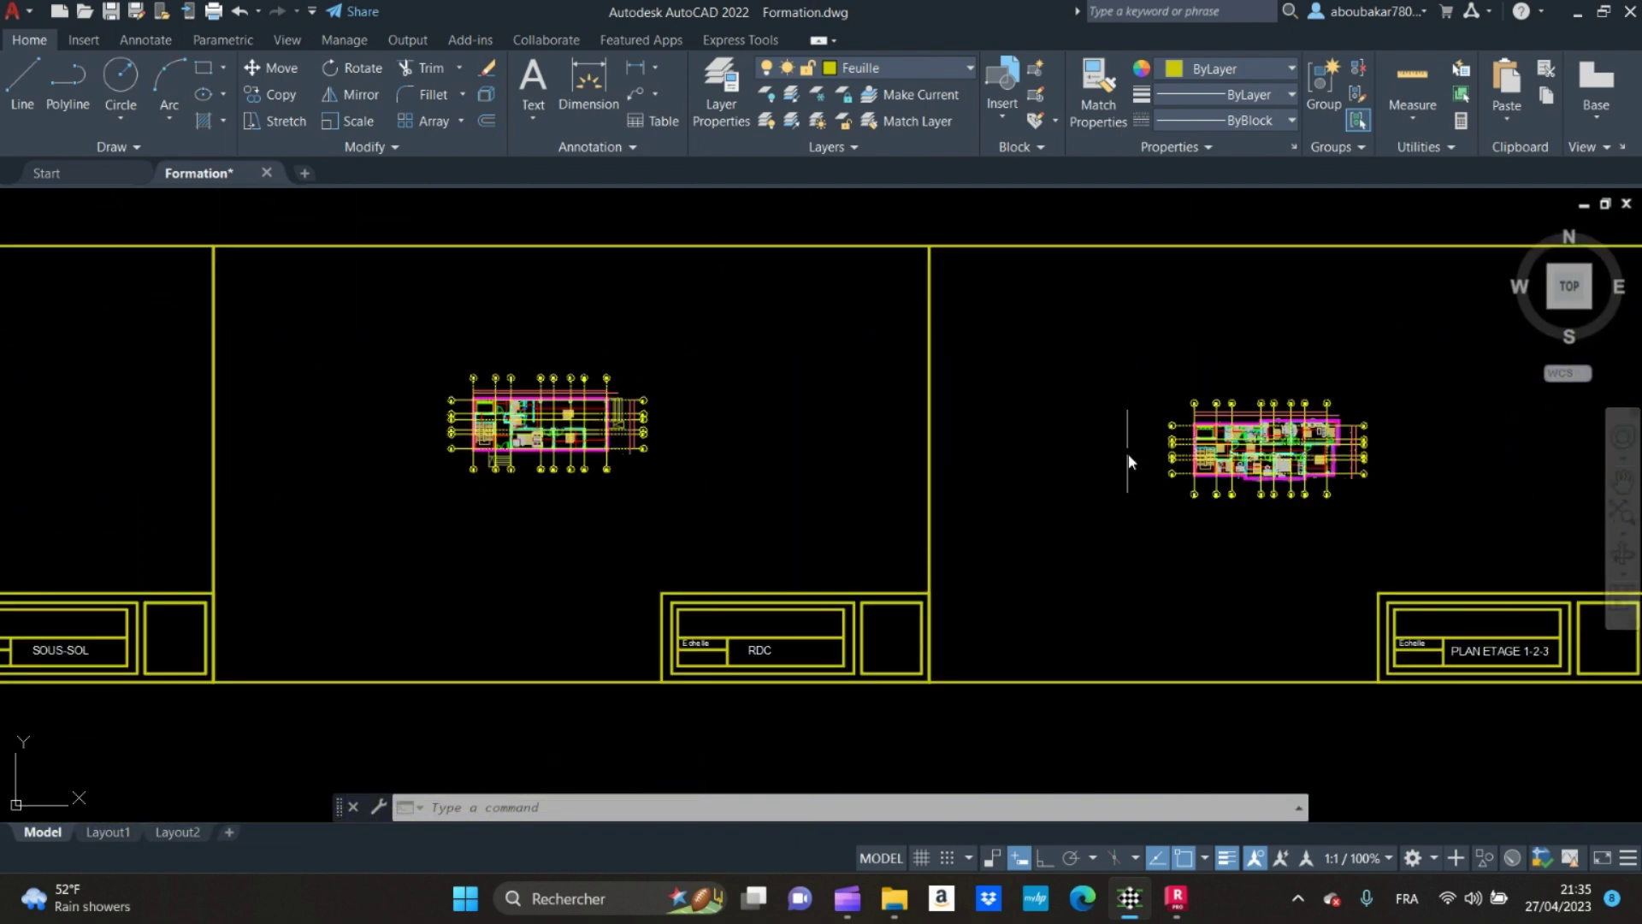
pyautogui.moveTo(1076, 486); pyautogui.dragTo(361, 499, button='middle')
pyautogui.moveTo(1318, 519); pyautogui.dragTo(516, 537, button='middle')
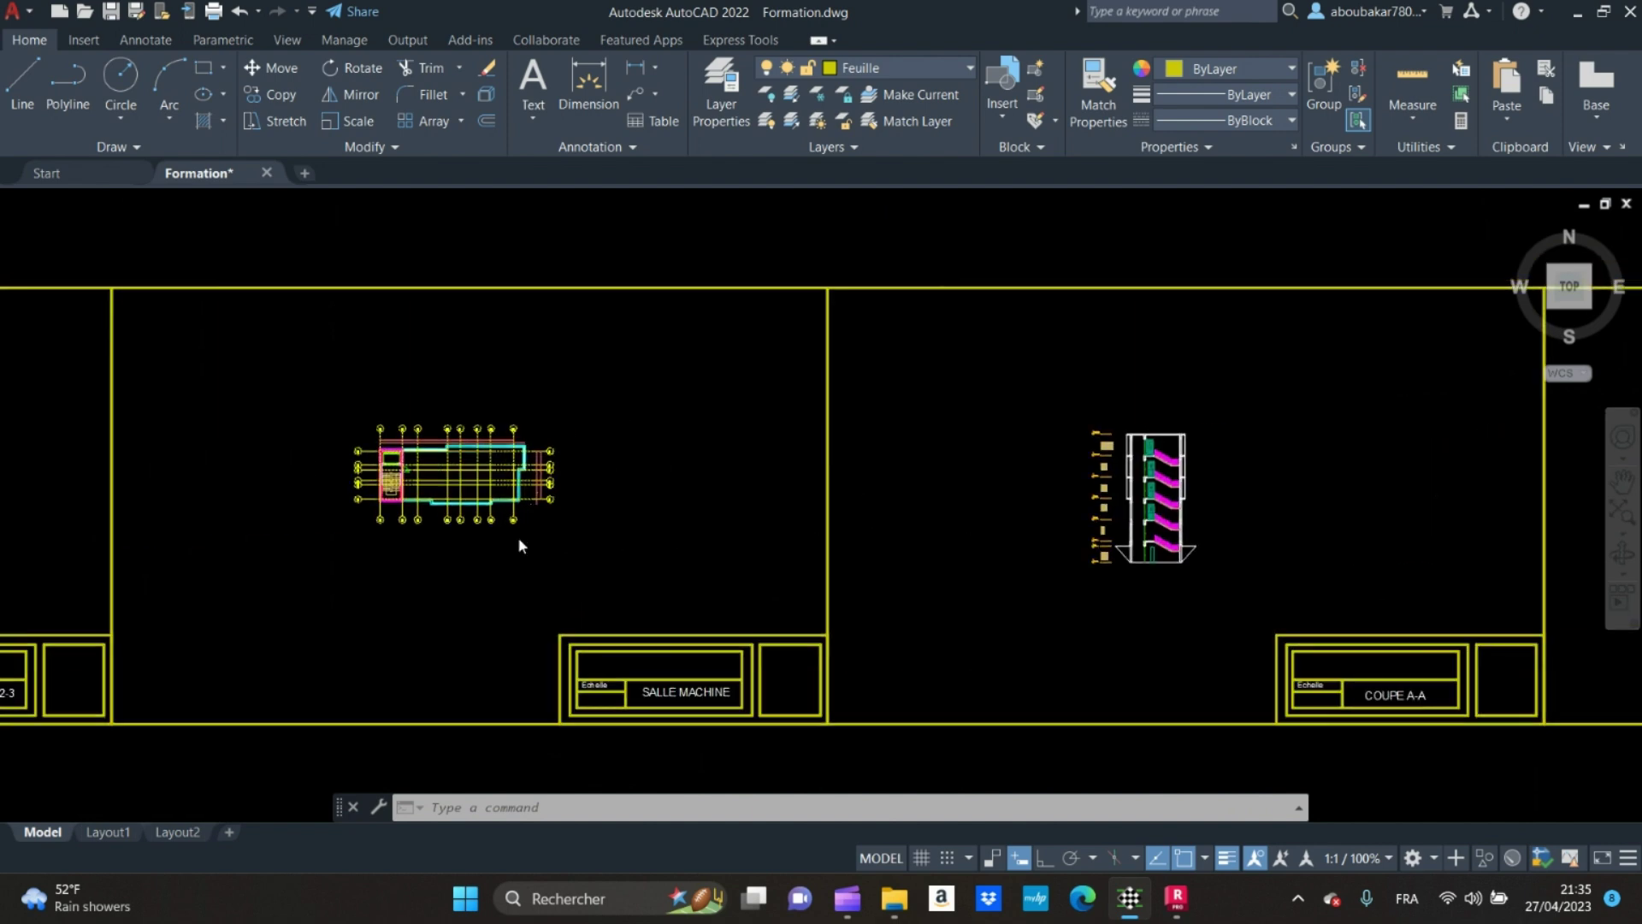
pyautogui.moveTo(1177, 590)
pyautogui.mouseDown(button='middle')
pyautogui.moveTo(876, 551)
pyautogui.moveTo(703, 488)
pyautogui.mouseUp(button='middle')
# Step: Examine the level marks beside the COUPE A-A section, from the basement up to the machine room
pyautogui.scroll(4, 703, 487)
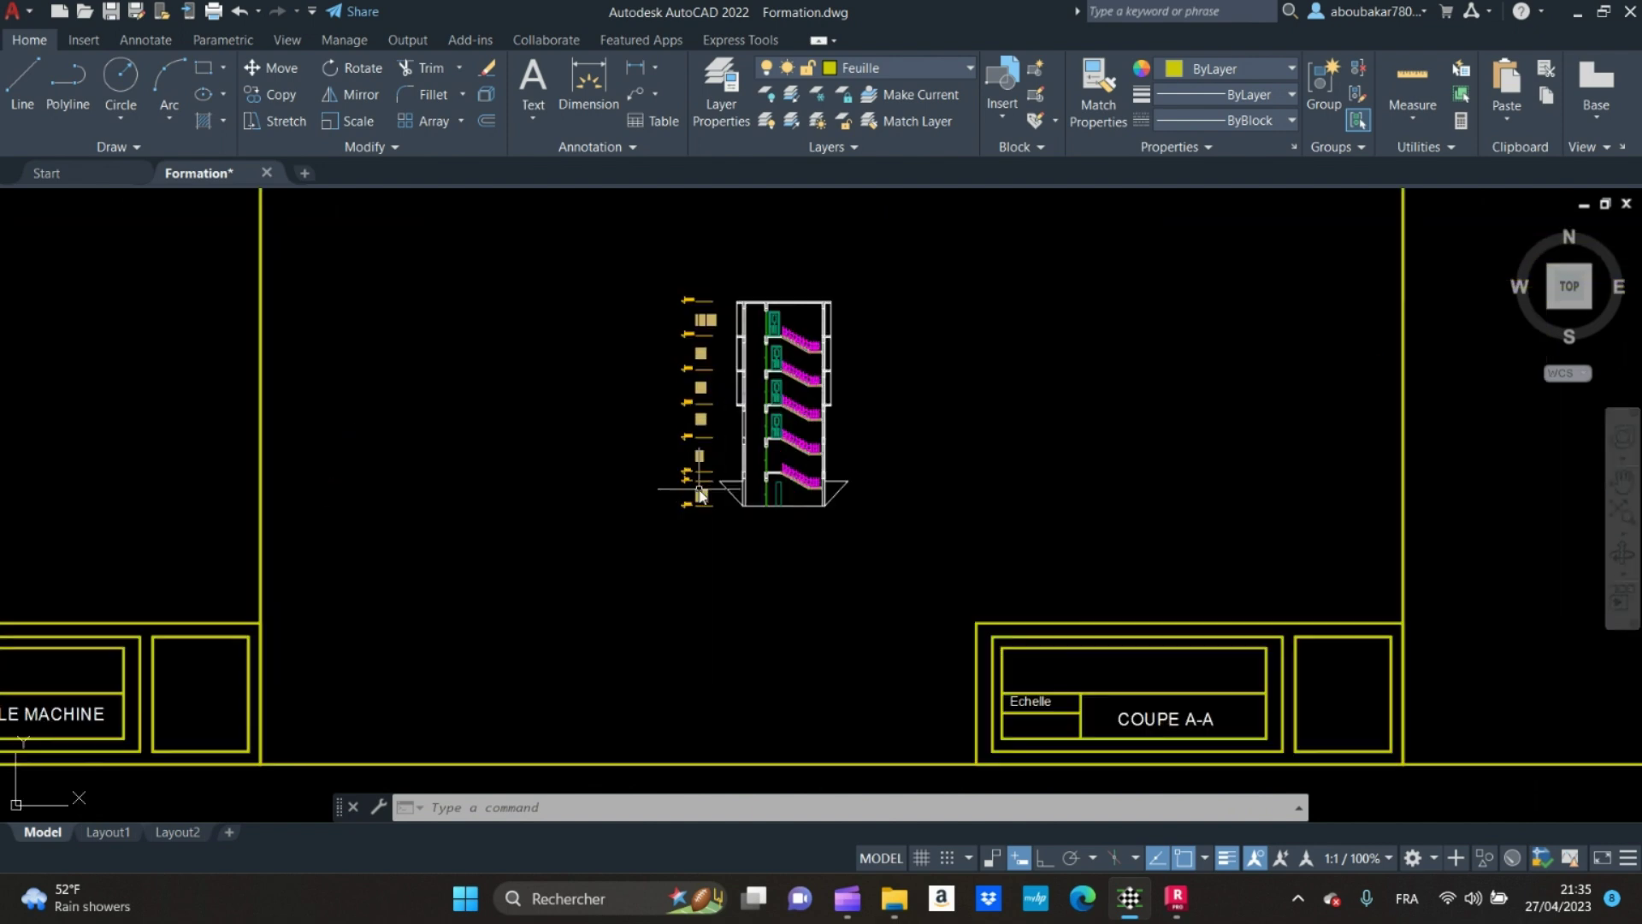
pyautogui.scroll(2, 731, 374)
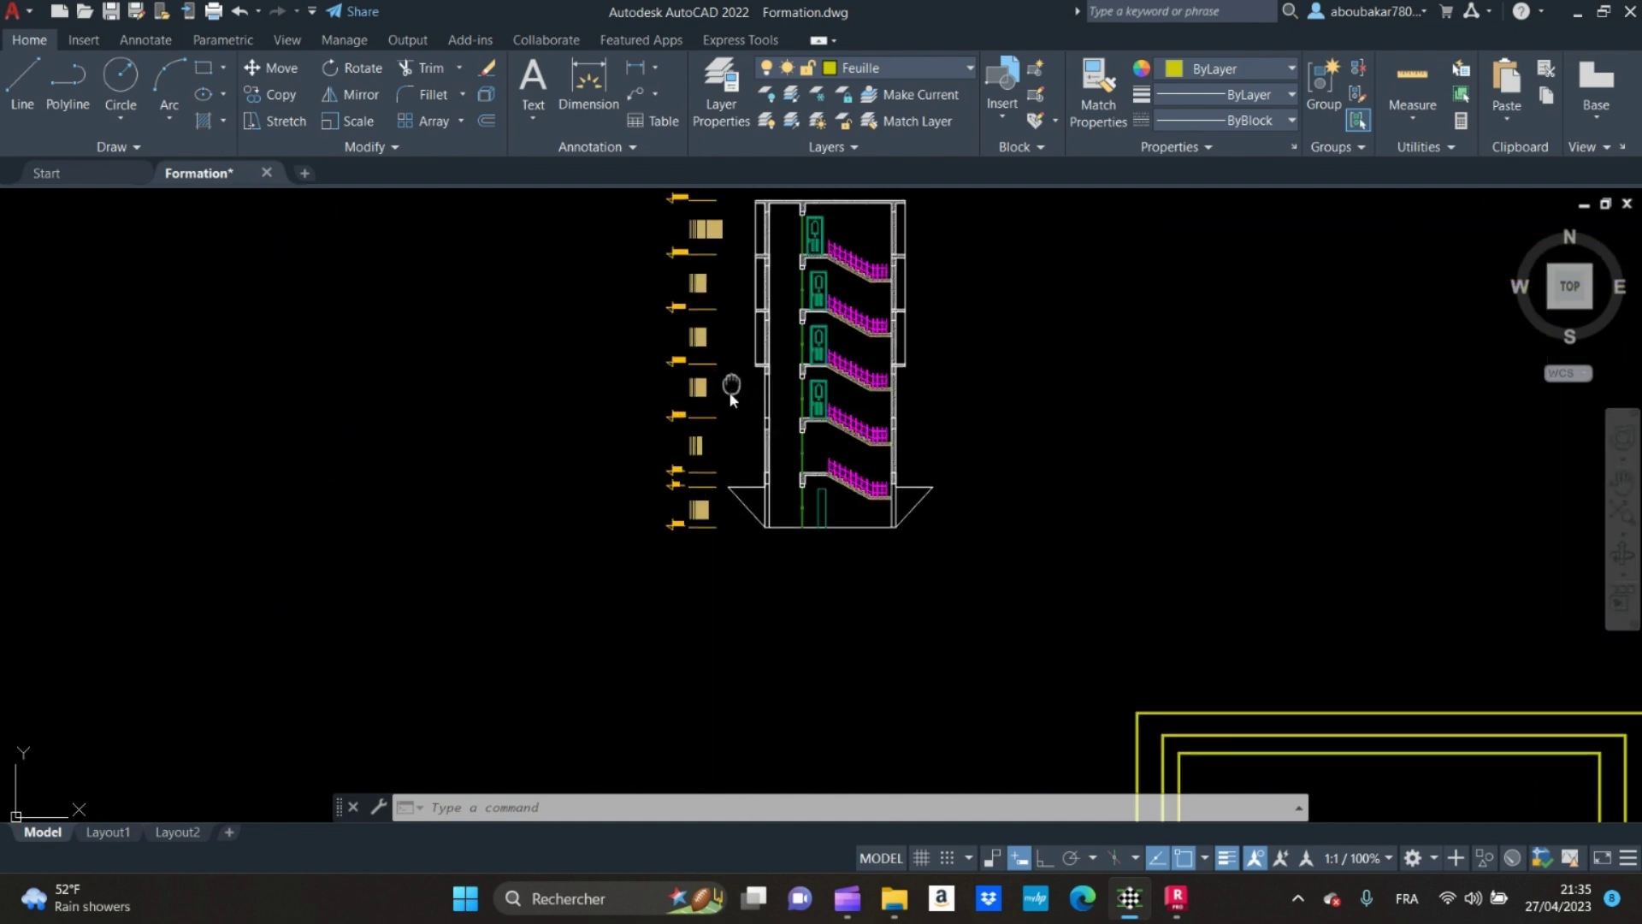
pyautogui.scroll(1, 699, 557)
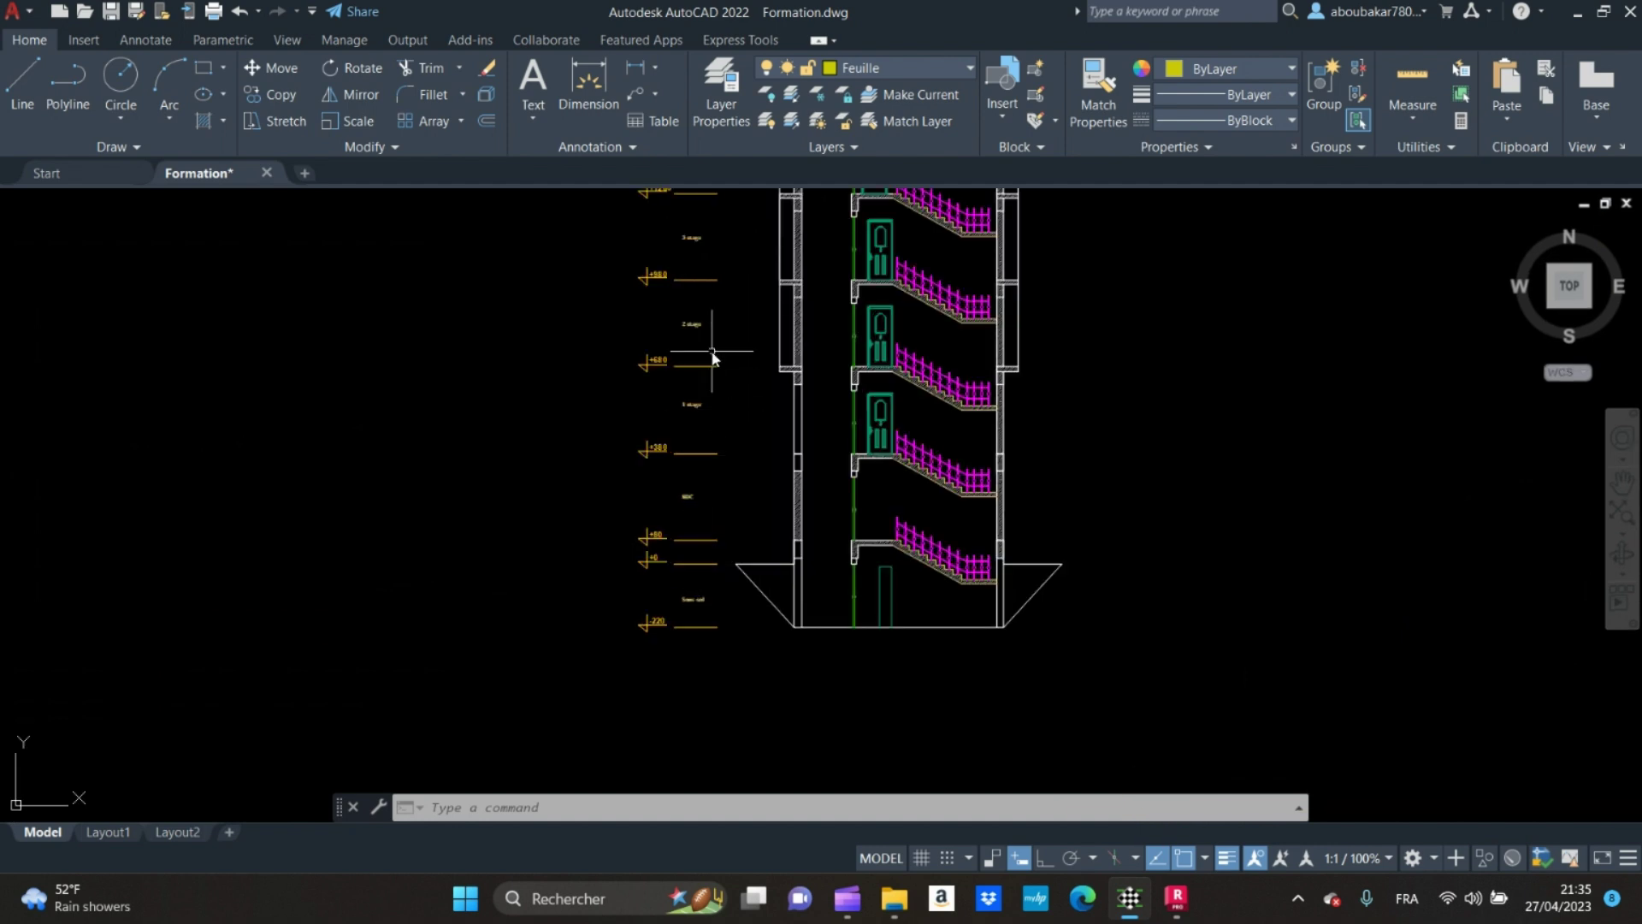
pyautogui.moveTo(710, 355); pyautogui.dragTo(711, 462, button='middle')
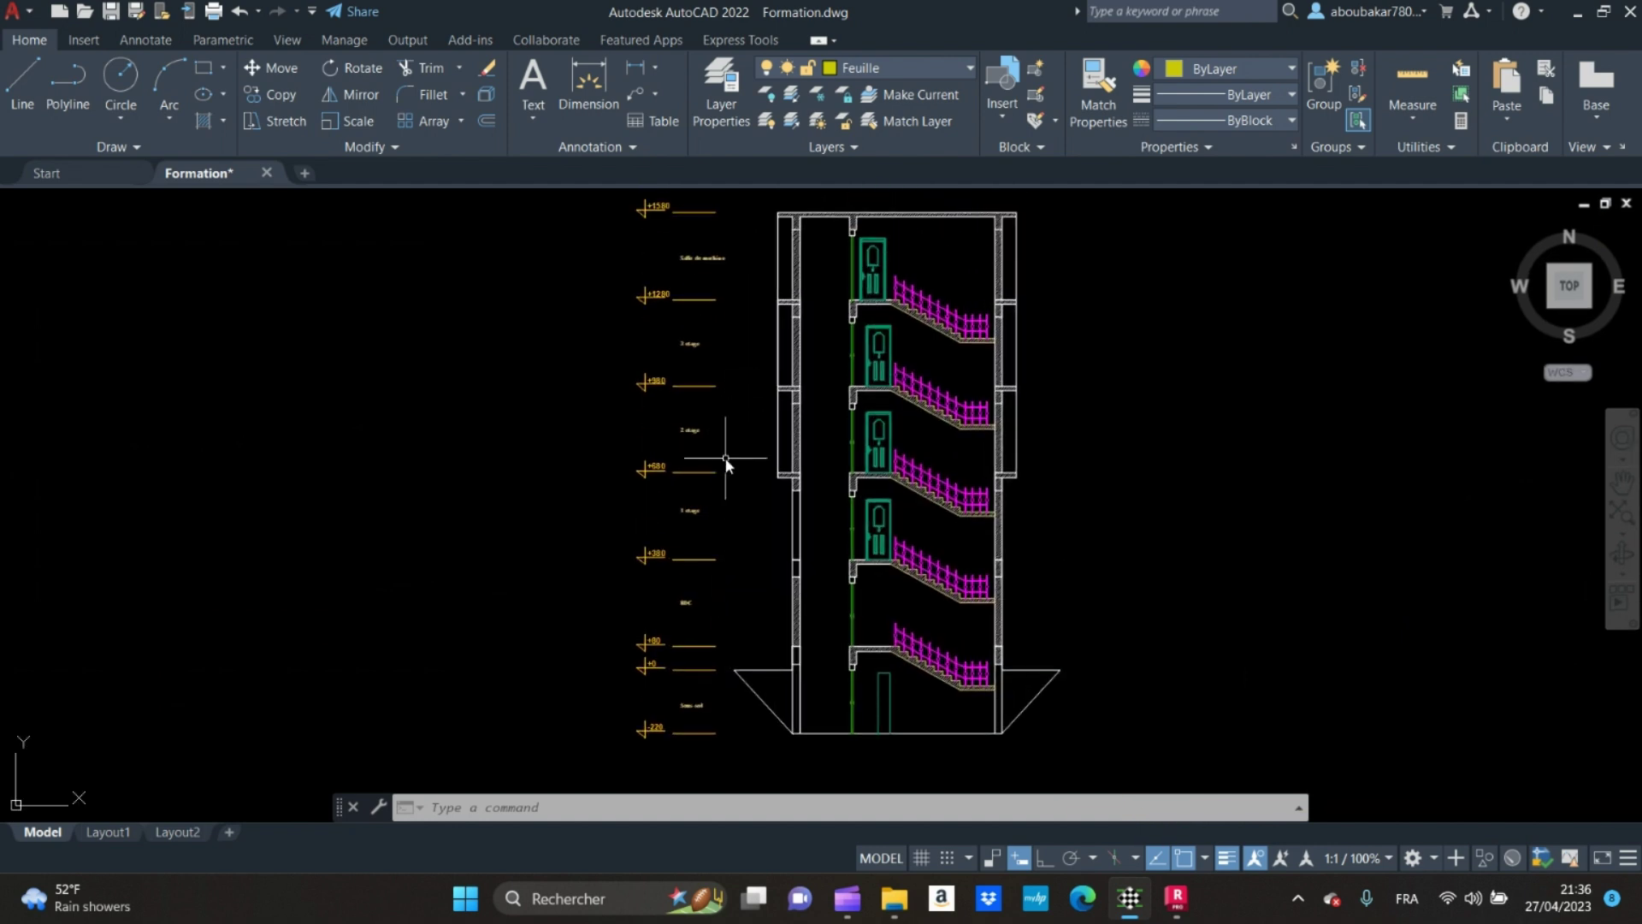
pyautogui.moveTo(725, 614); pyautogui.dragTo(665, 528, button='middle')
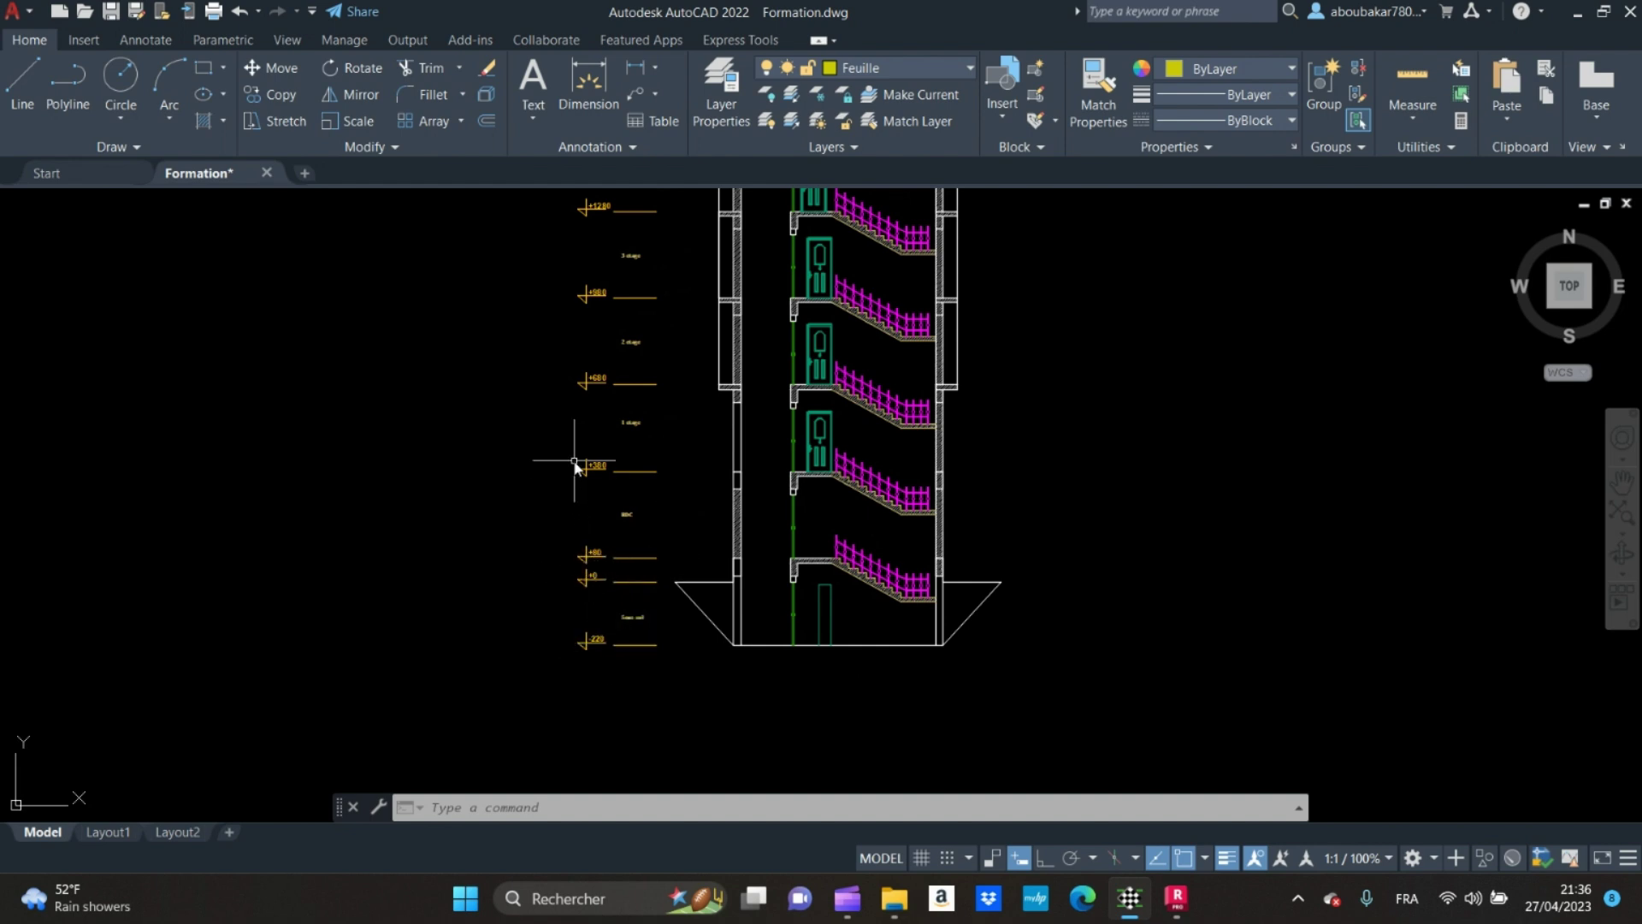
pyautogui.moveTo(638, 311)
pyautogui.mouseDown(button='middle')
pyautogui.moveTo(637, 405)
pyautogui.moveTo(661, 419)
pyautogui.mouseUp(button='middle')
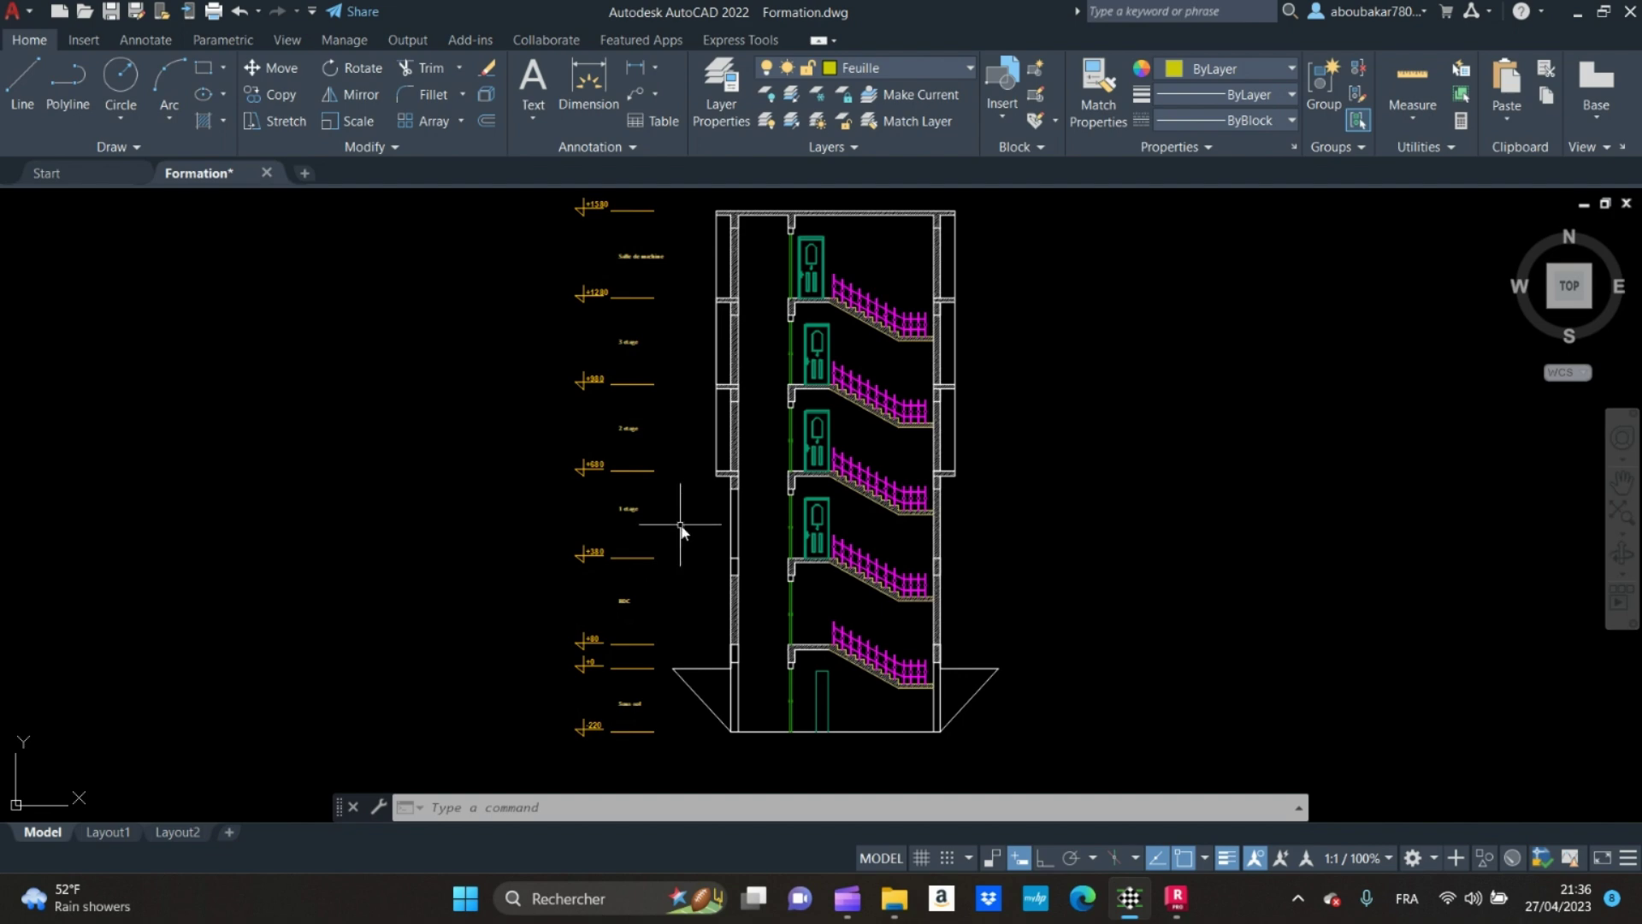
# Step: Back in Robot, set the Z construction lines to one repetition and label them by value (Valeur)
pyautogui.click(1178, 906)
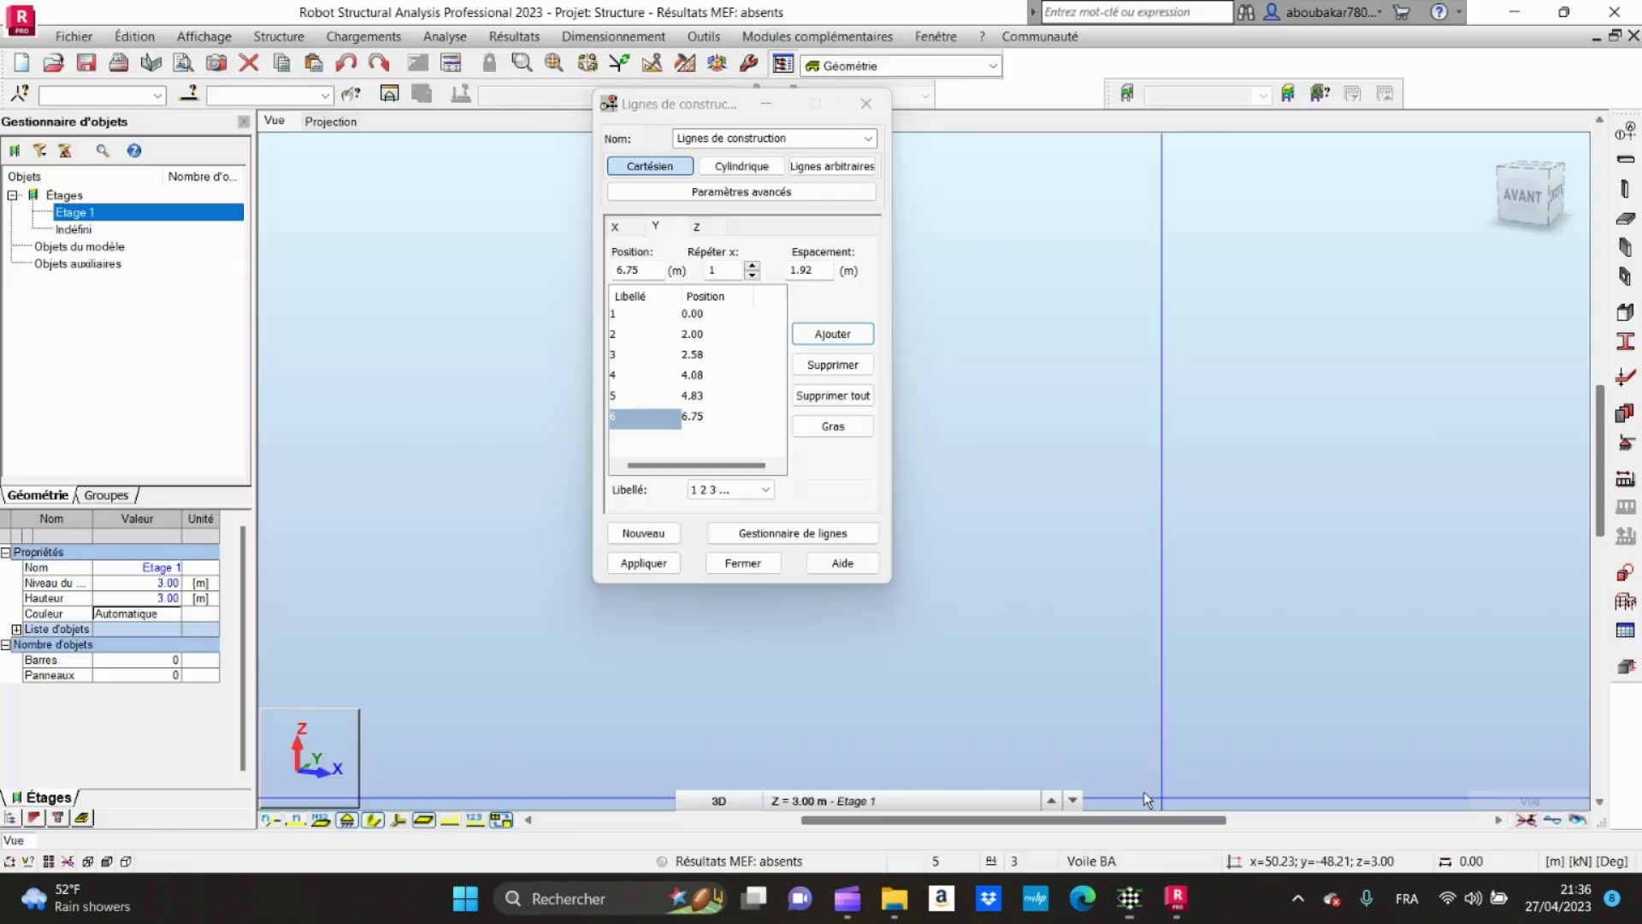
pyautogui.click(700, 226)
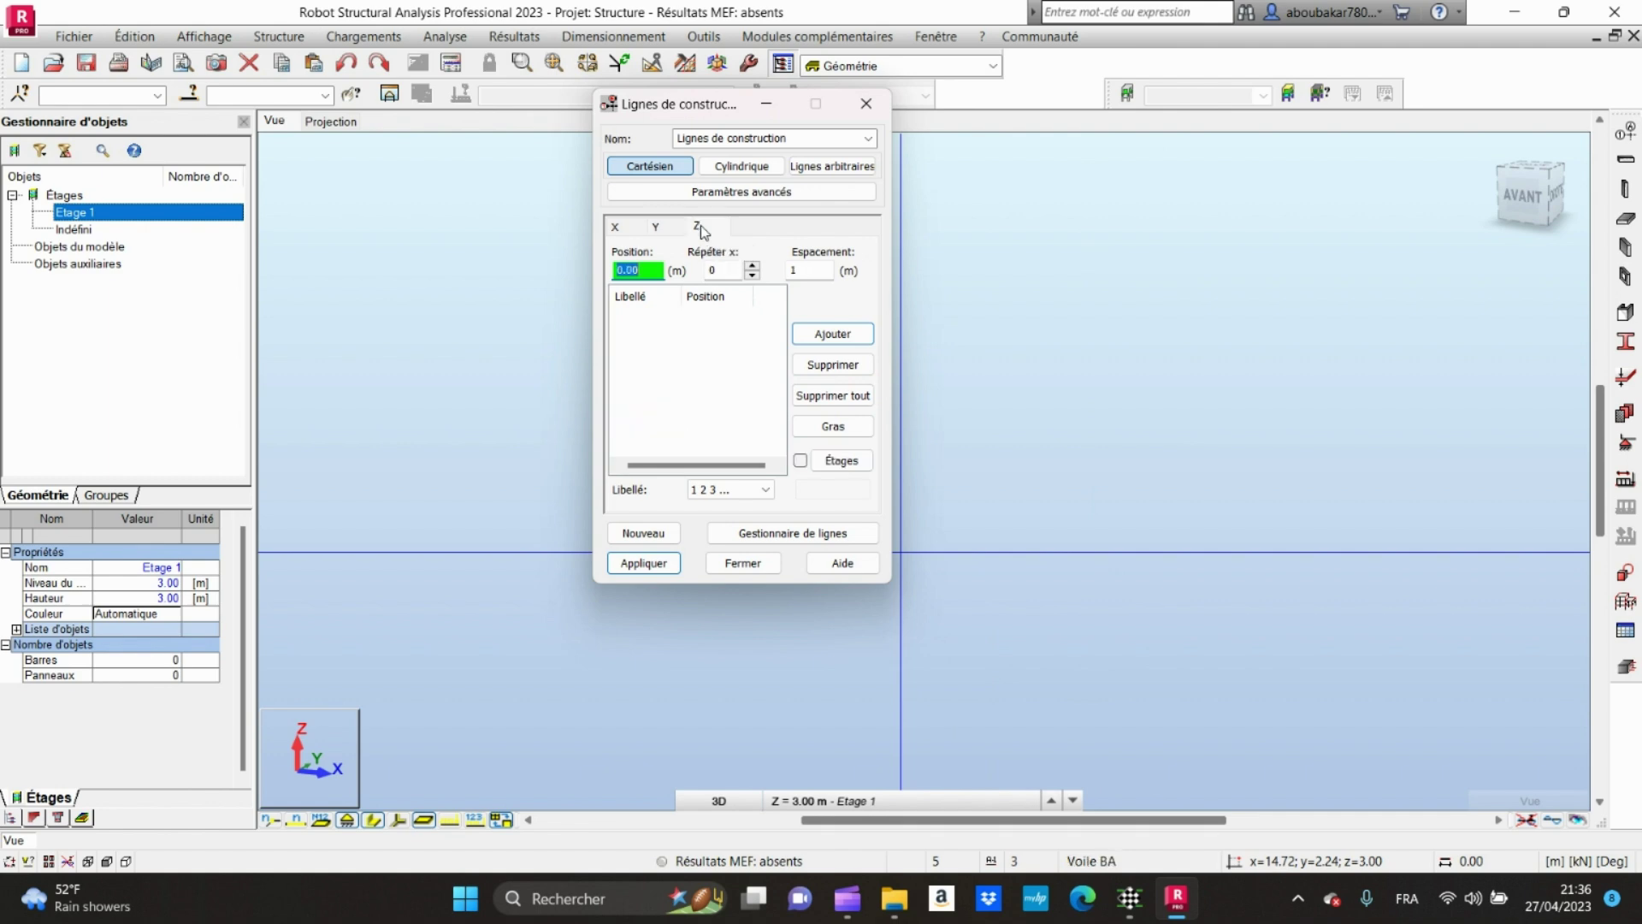
pyautogui.click(753, 269)
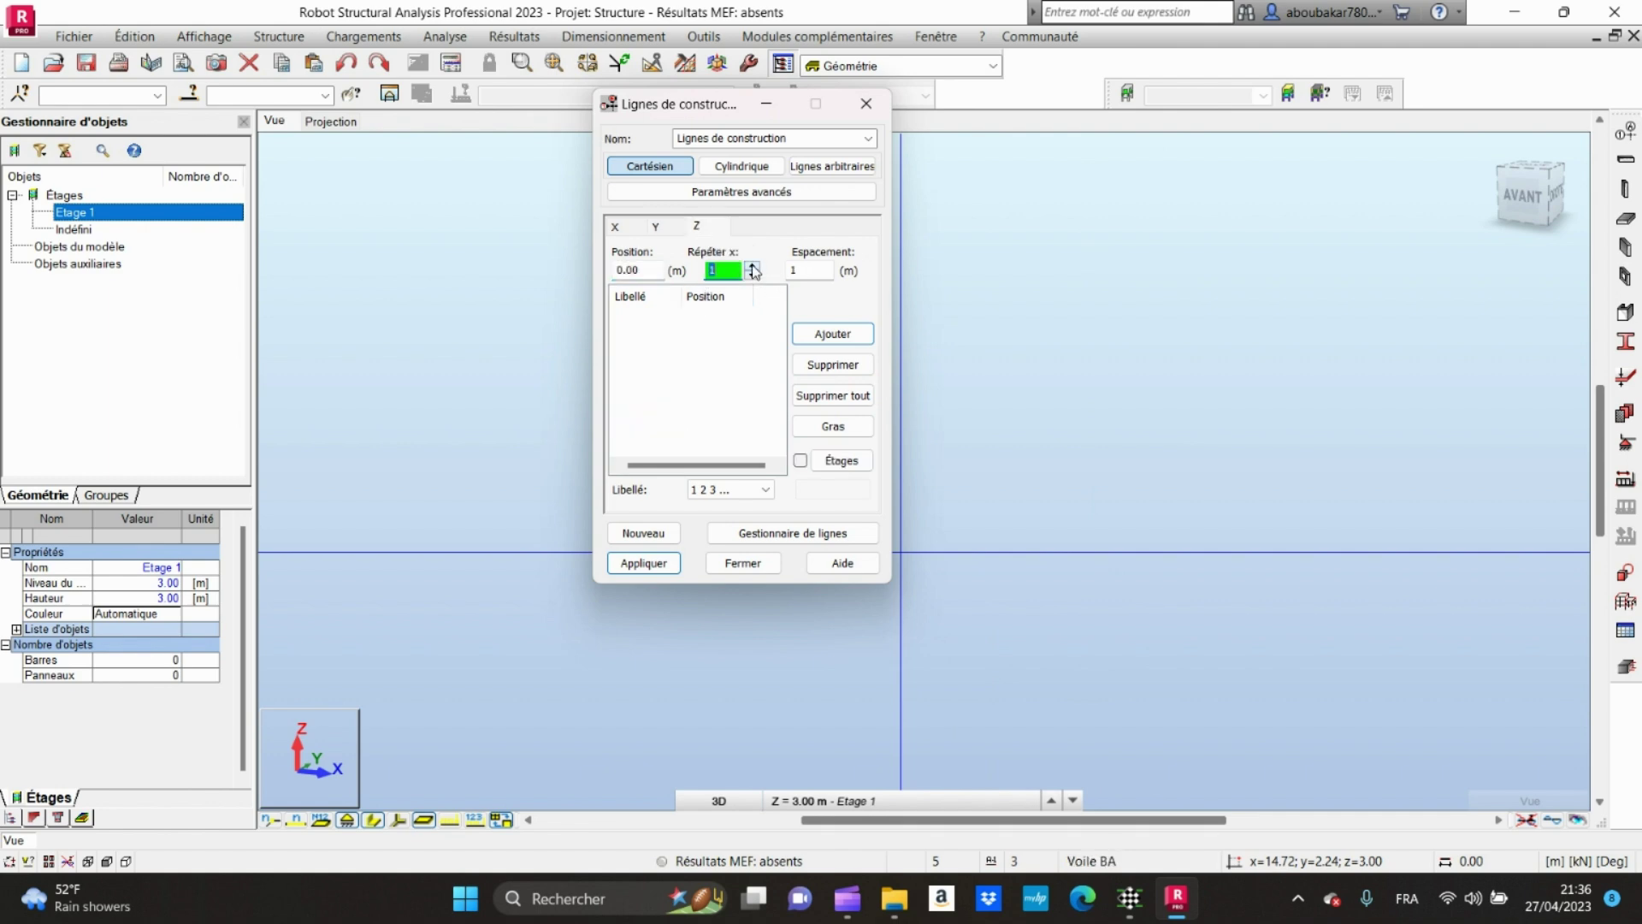
pyautogui.click(802, 269)
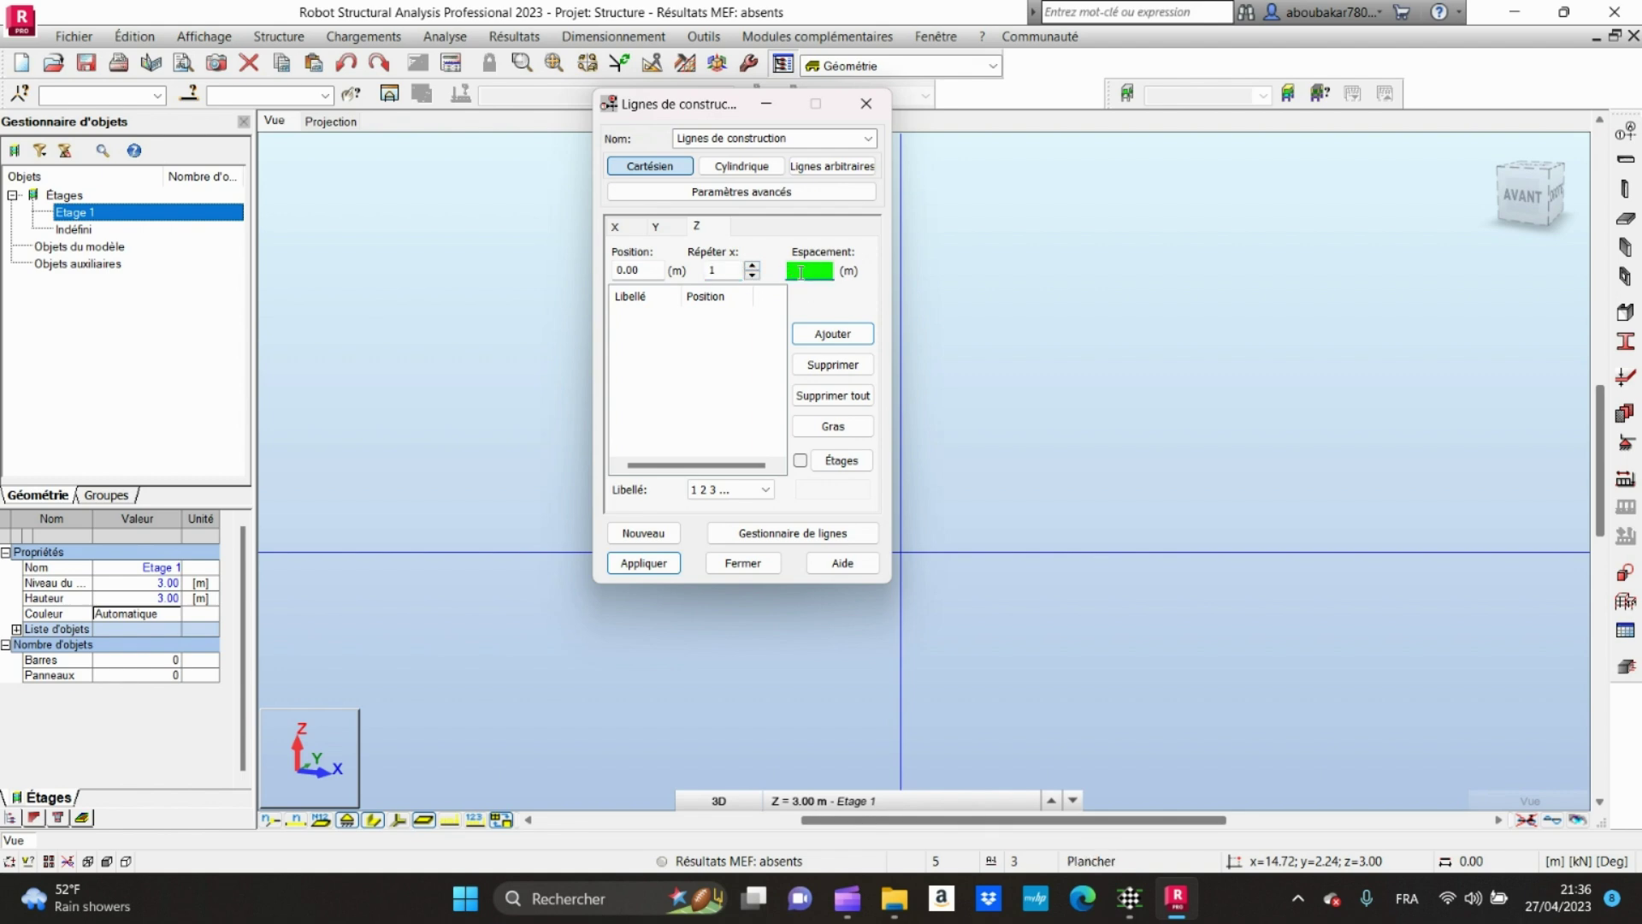
pyautogui.click(754, 490)
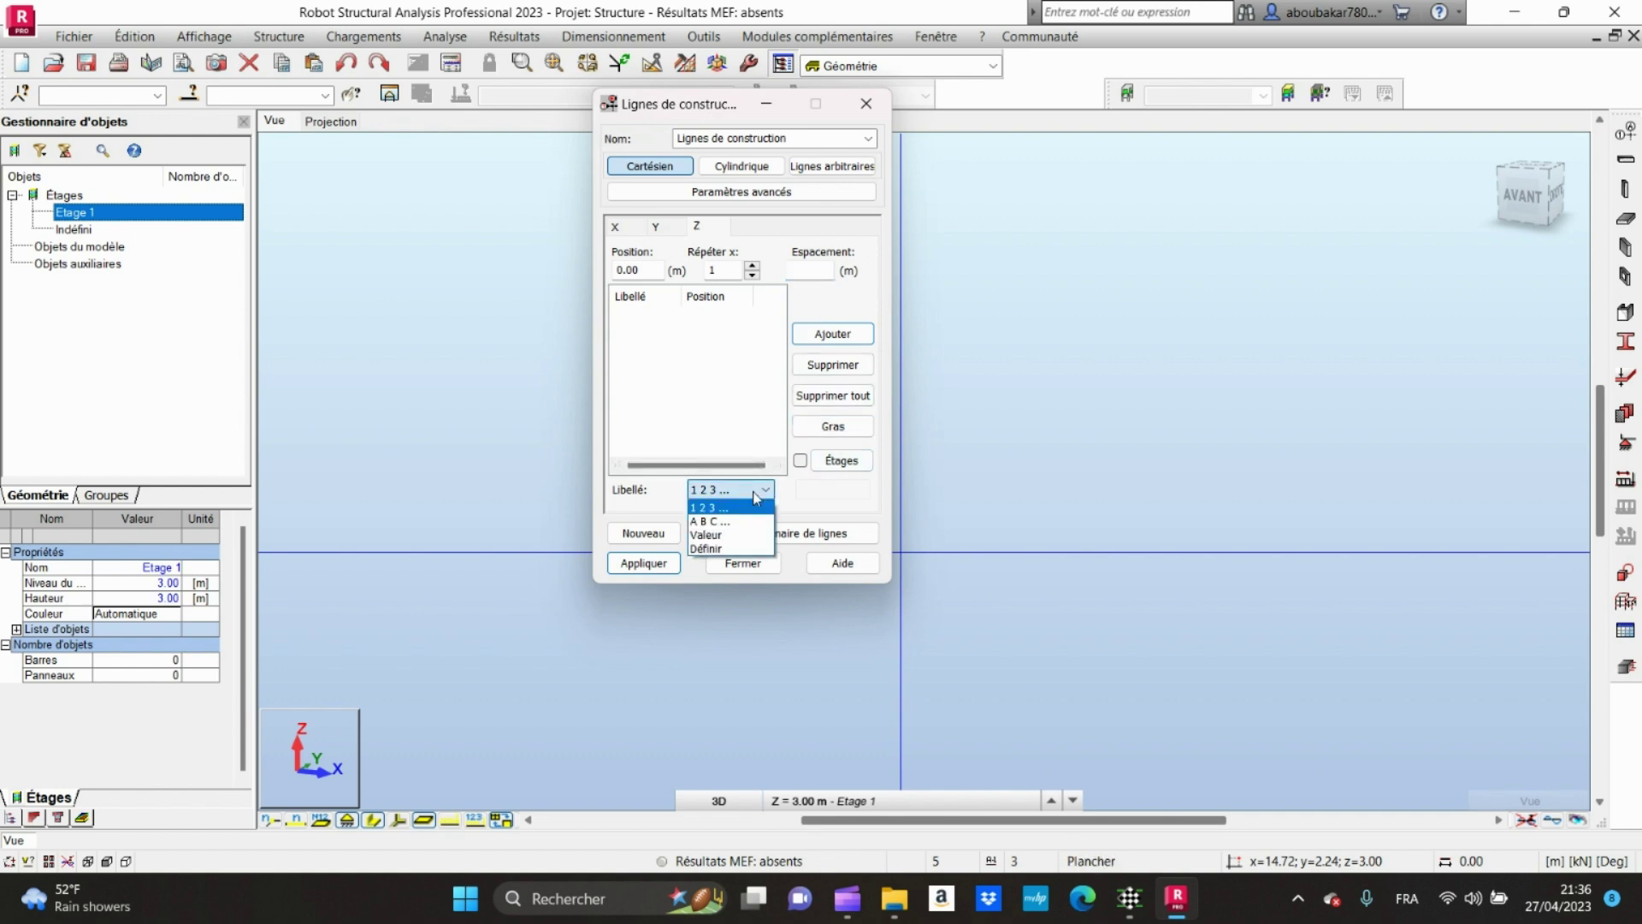
pyautogui.click(708, 536)
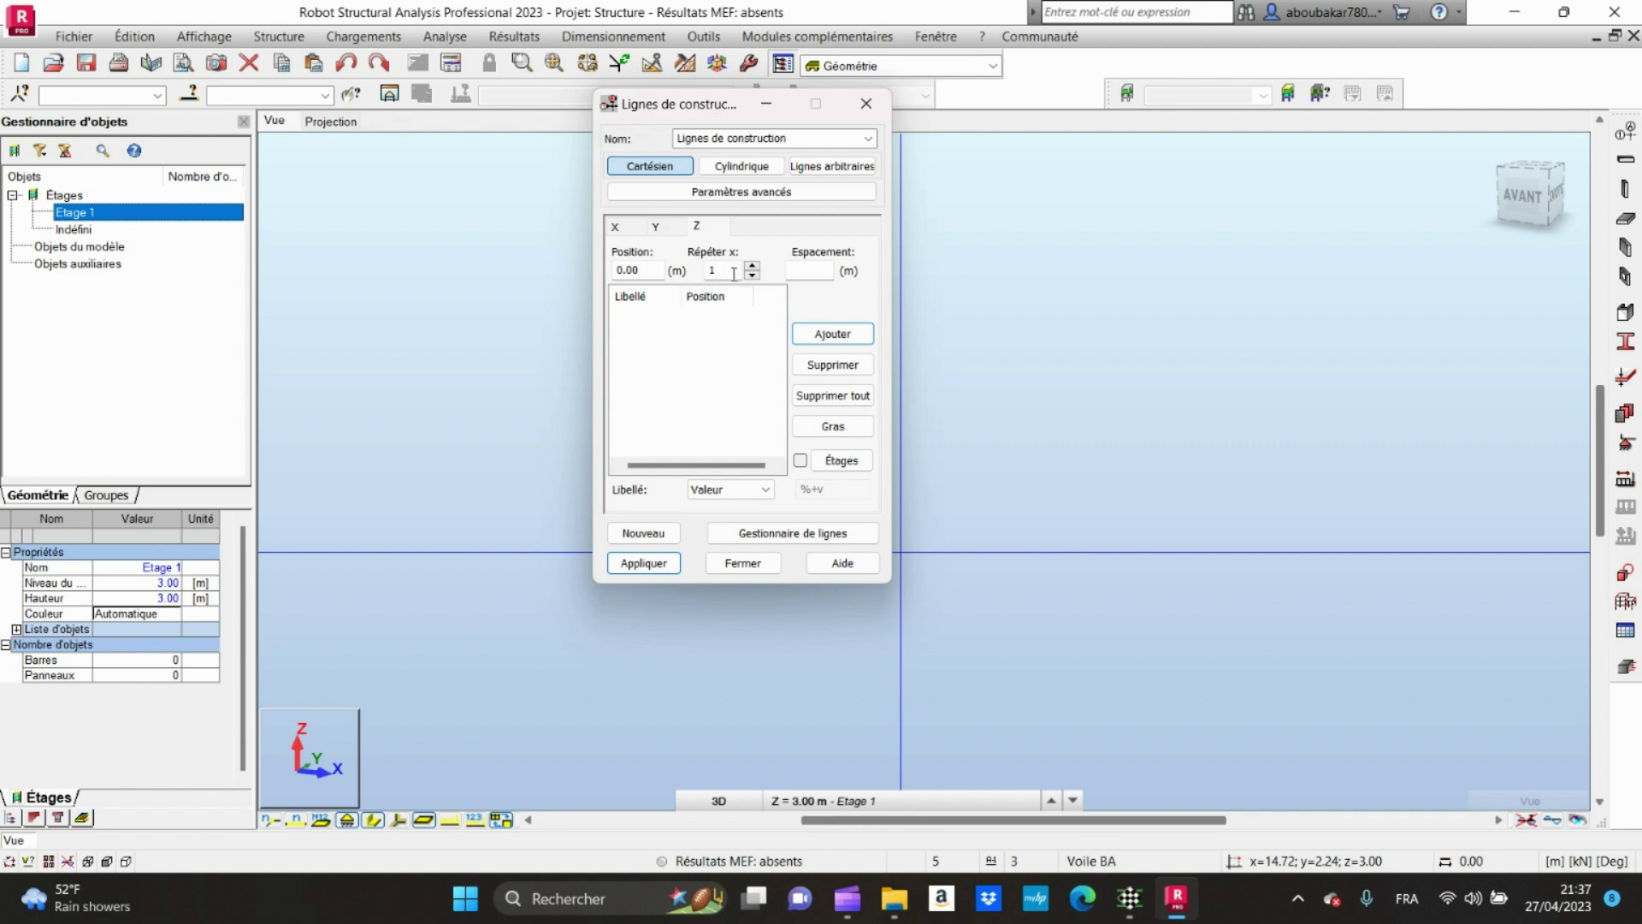
# Step: Add Z construction lines at 0.00 and -2.20 m, using a spacing of -2.20 m from the 0.00 position
pyautogui.click(801, 268)
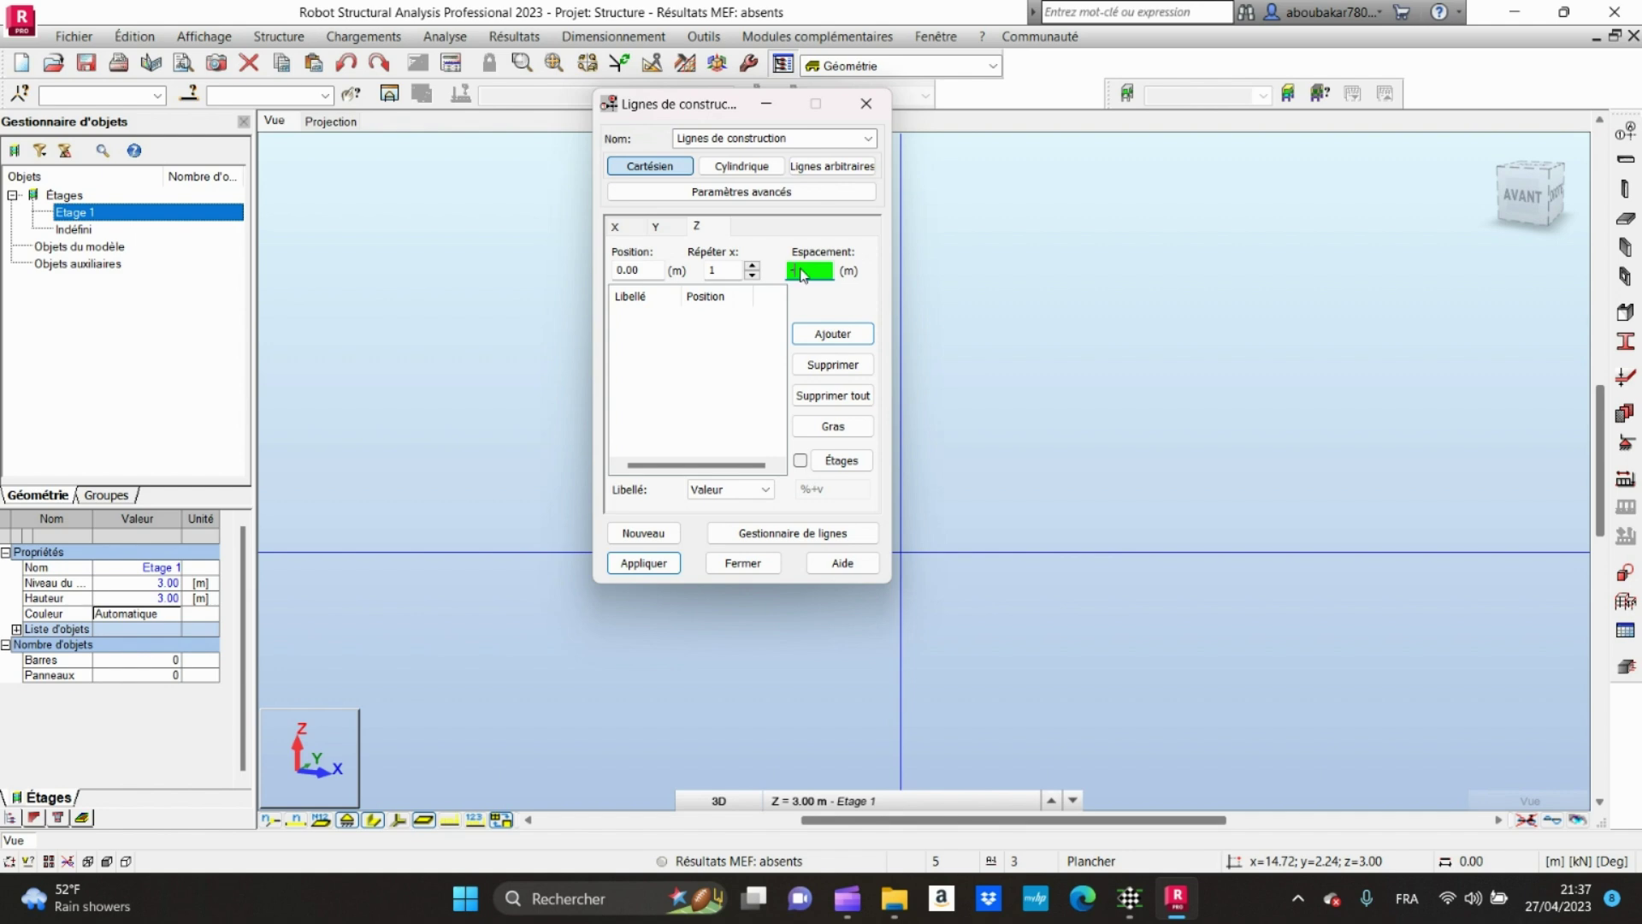
pyautogui.write('2.20')
pyautogui.click(826, 333)
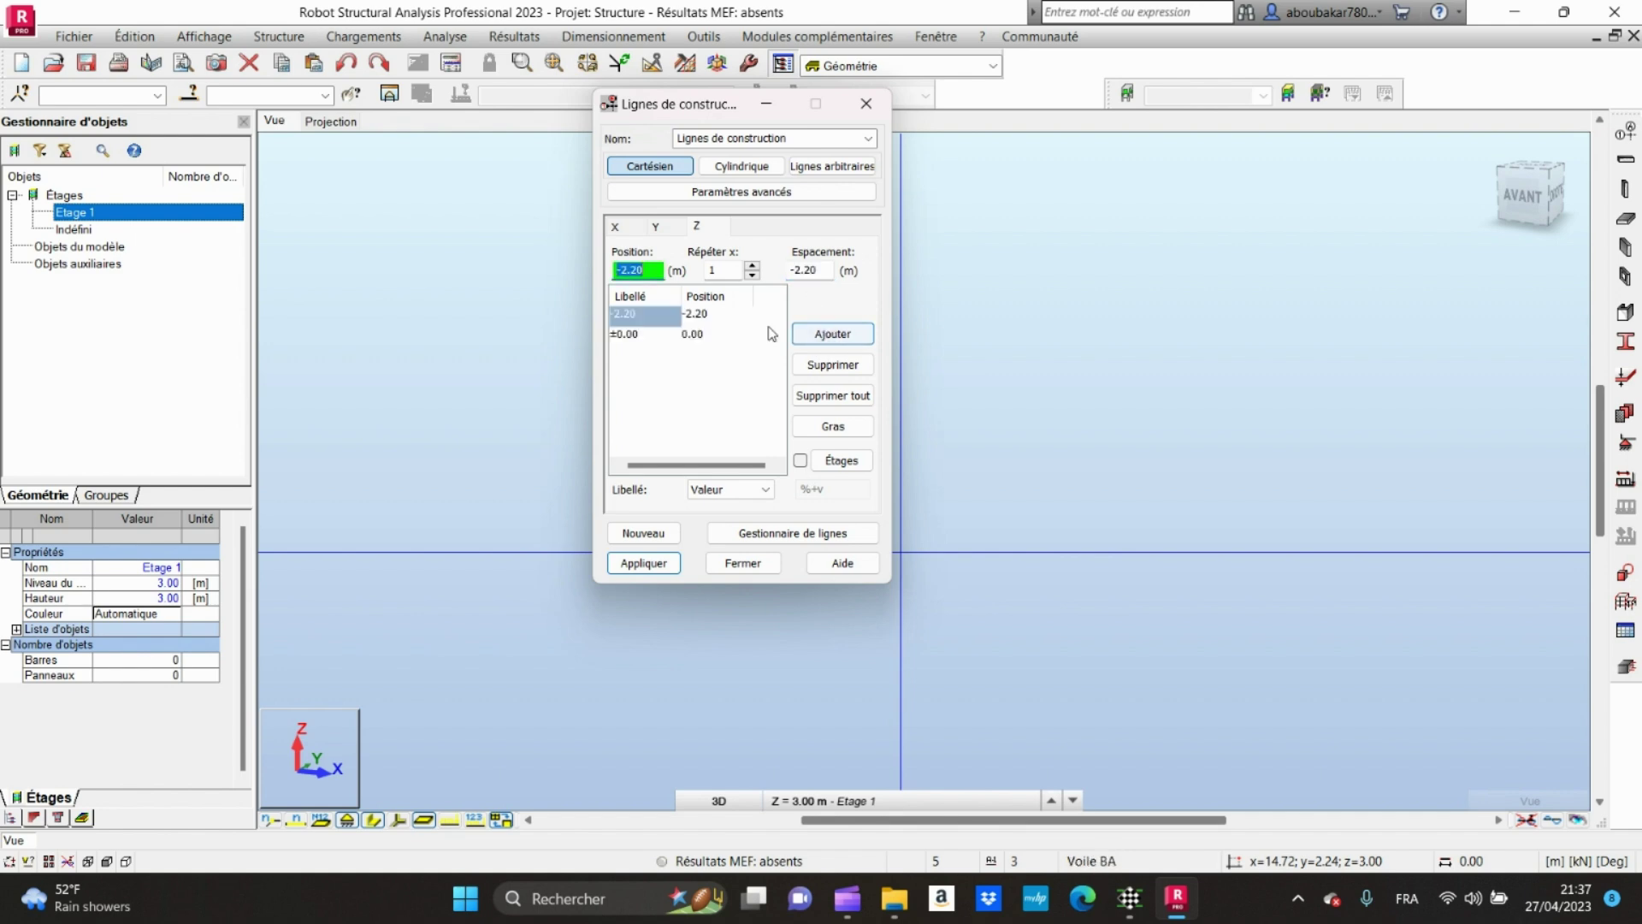
# Step: Add a Z construction line with a spacing of 0.80 m from the 0.00 level
pyautogui.click(643, 335)
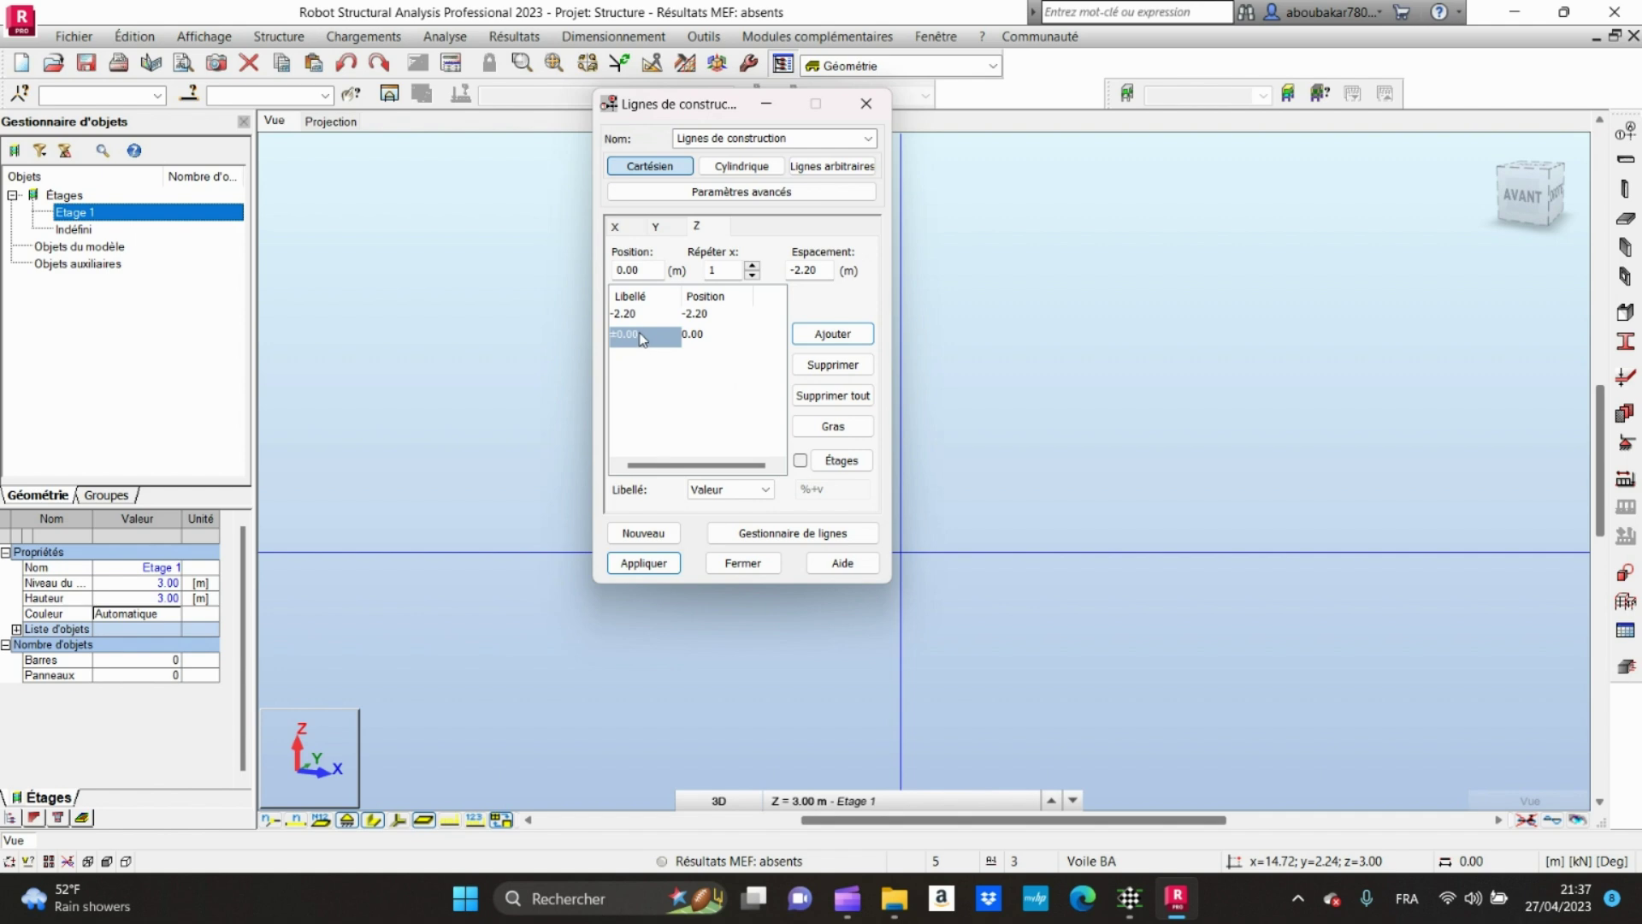
pyautogui.click(817, 272)
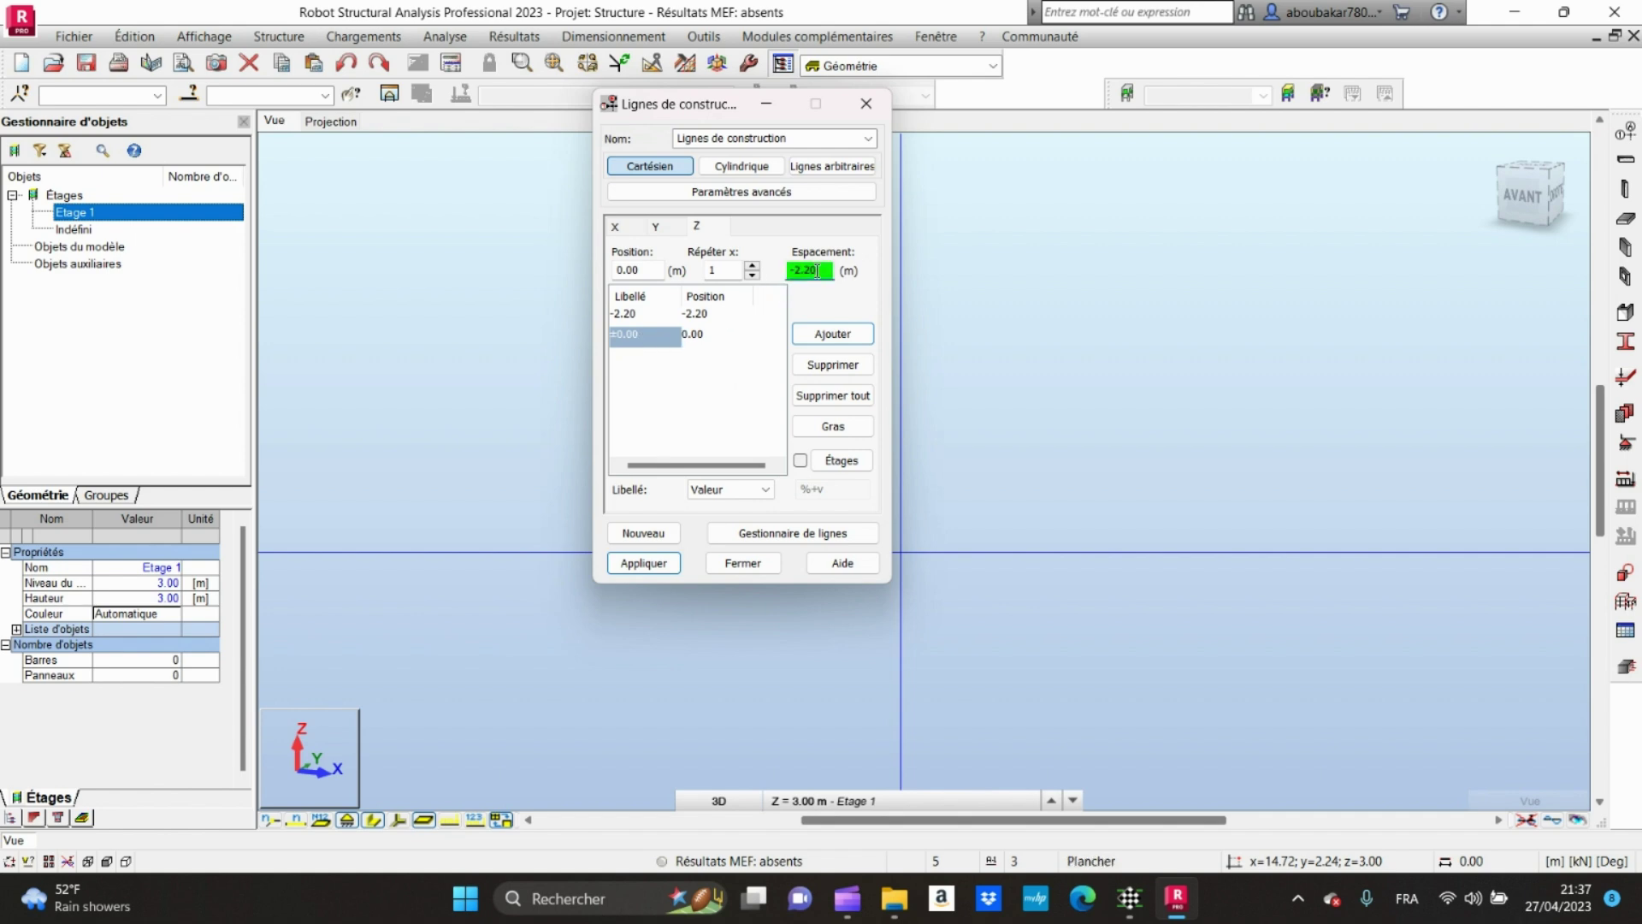
pyautogui.press('BackSpace')
pyautogui.write('0.80')
pyautogui.click(831, 333)
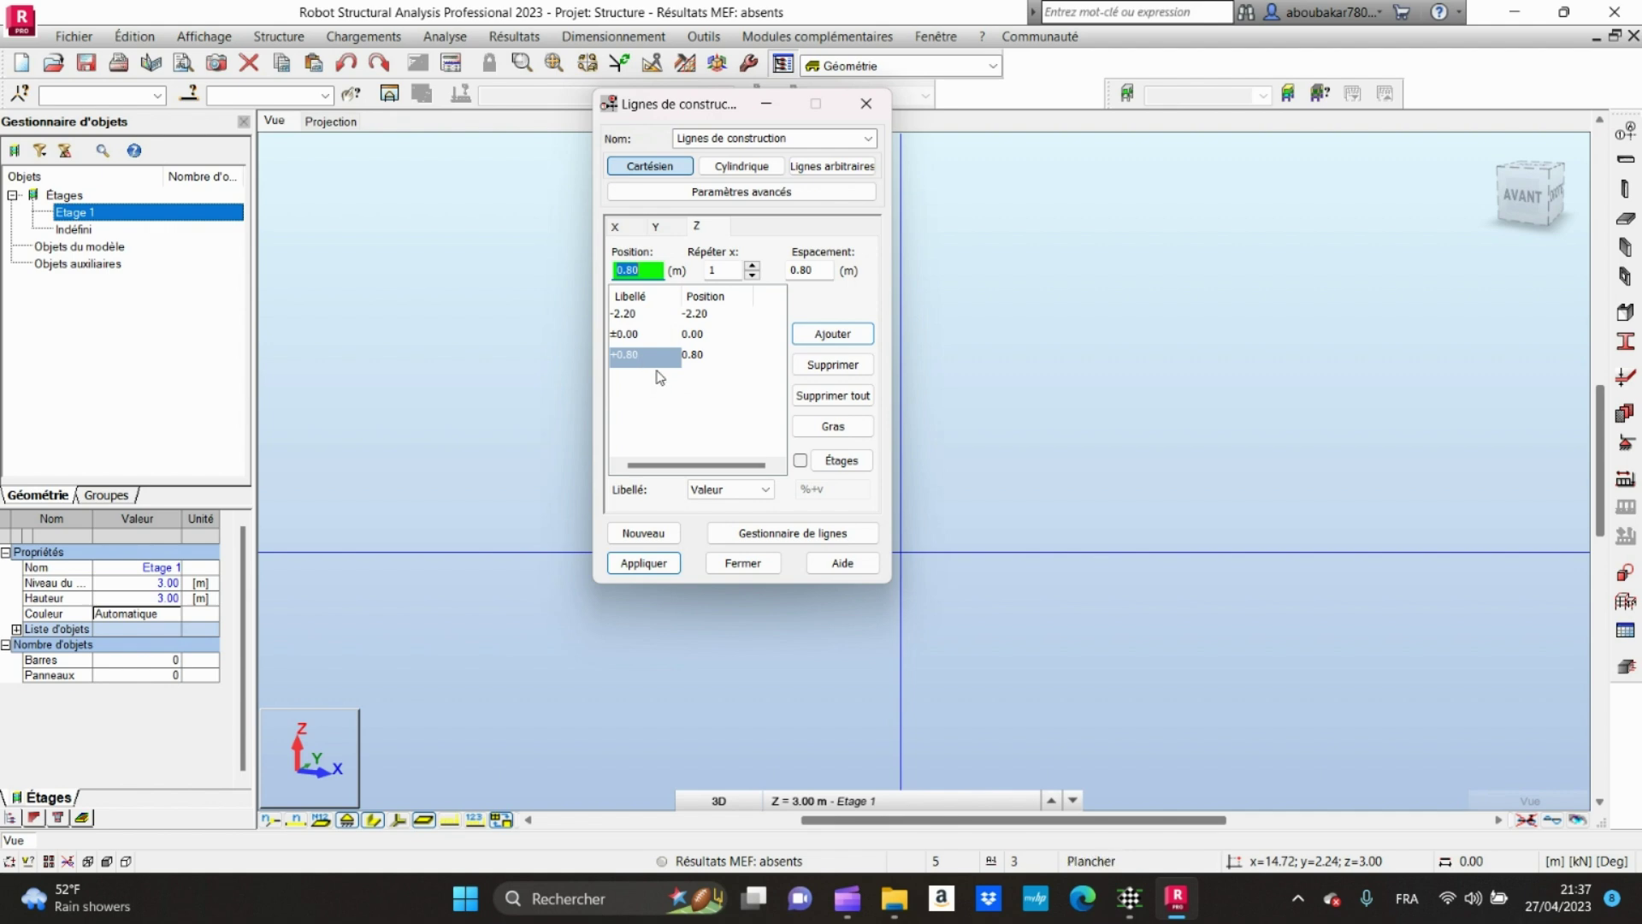
# Step: Add a Z construction line with a spacing of 3.80 m from the 0.00 level
pyautogui.click(633, 334)
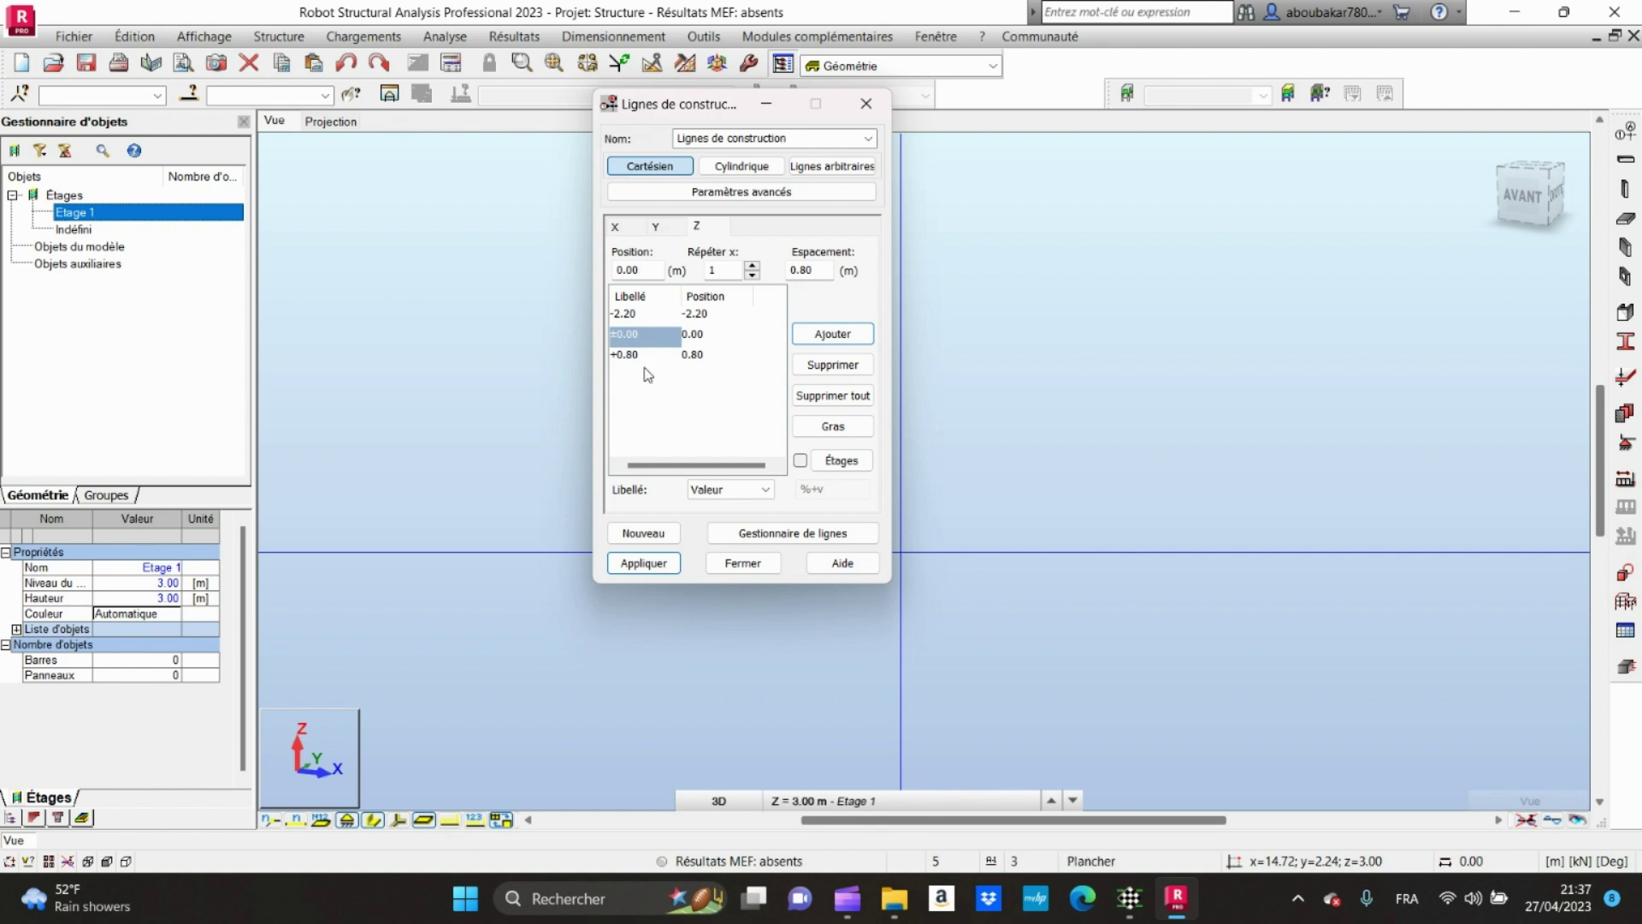
pyautogui.click(640, 341)
pyautogui.click(812, 270)
pyautogui.press('BackSpace')
pyautogui.press('BackSpace')
pyautogui.press('BackSpace')
pyautogui.write('3.8')
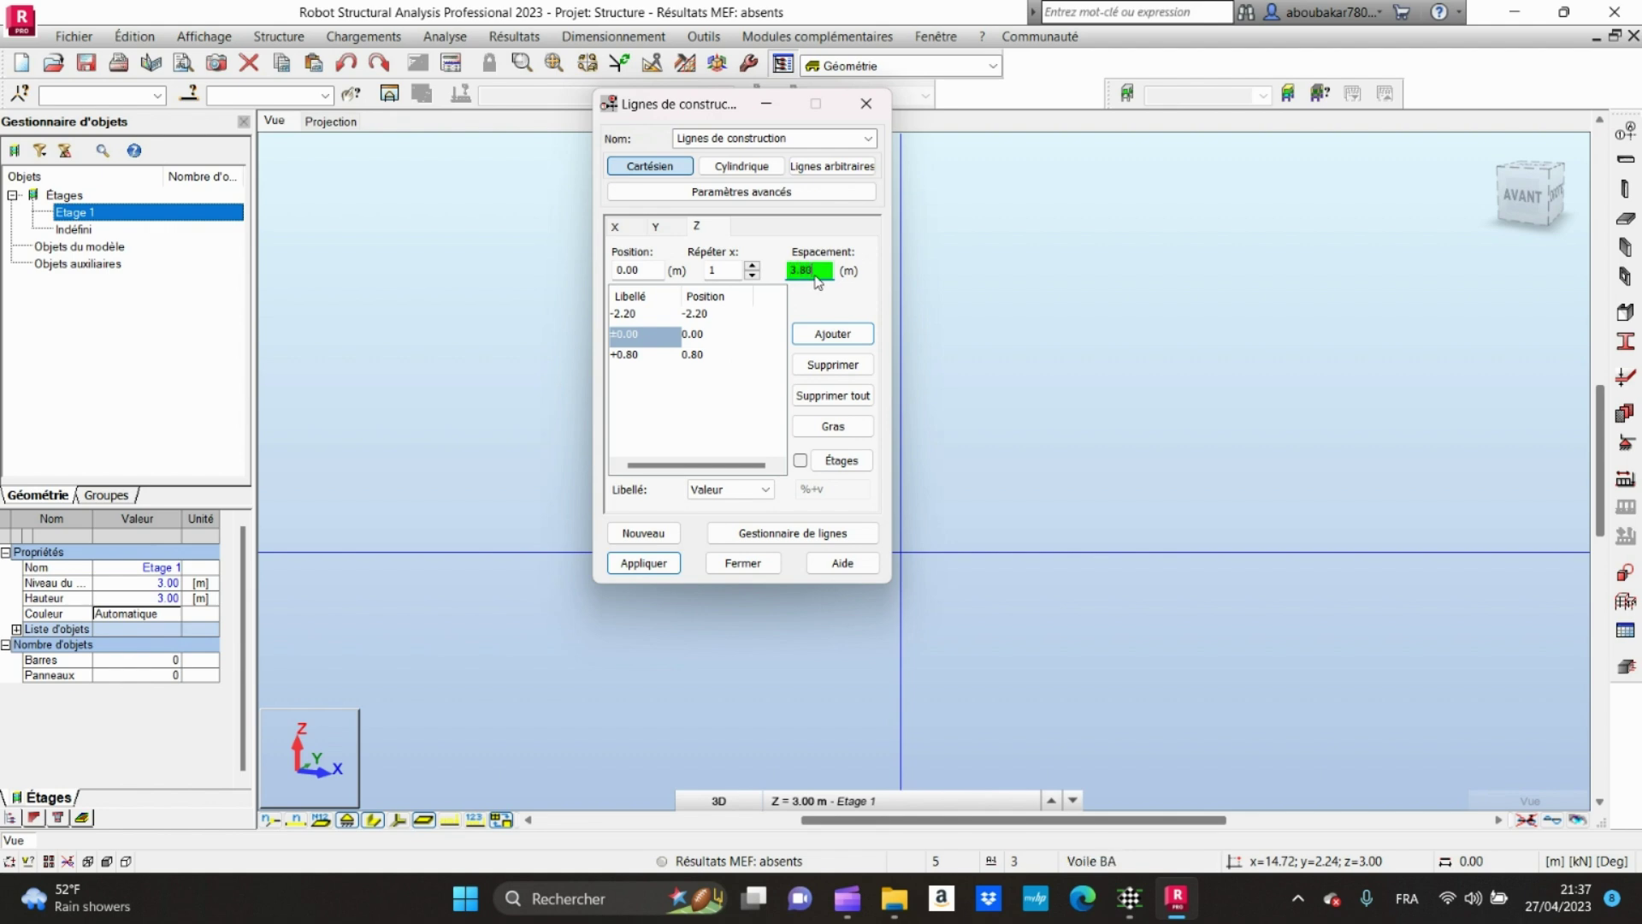
pyautogui.click(832, 334)
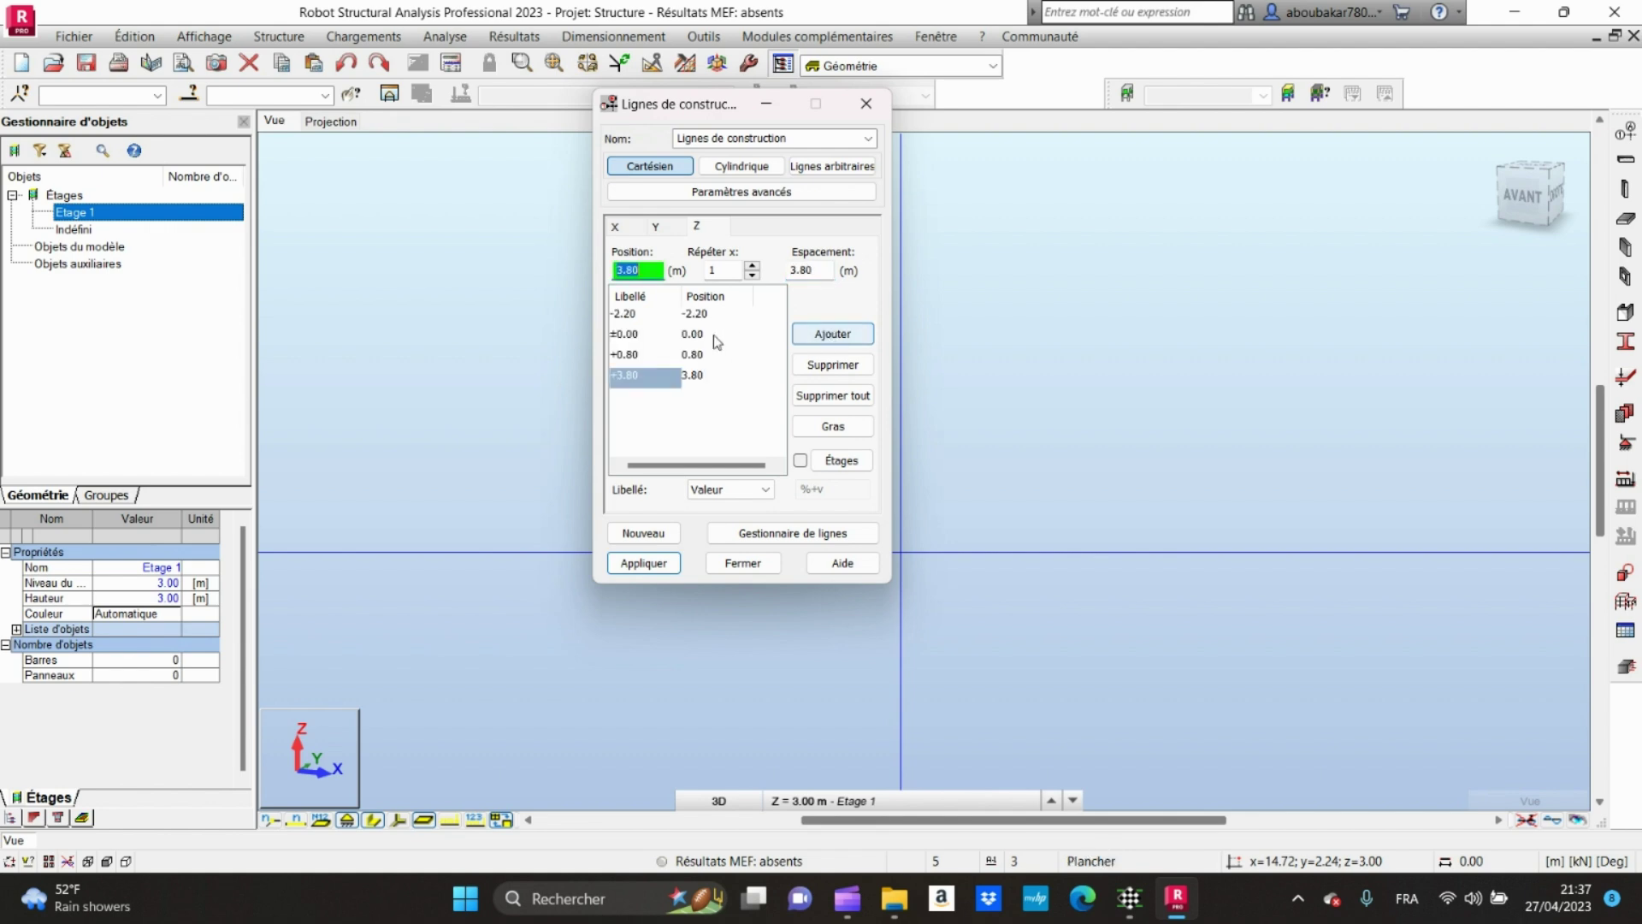
# Step: Add a Z construction line with a spacing of 6.80 m from the 0.00 level
pyautogui.click(648, 334)
pyautogui.doubleClick(800, 268)
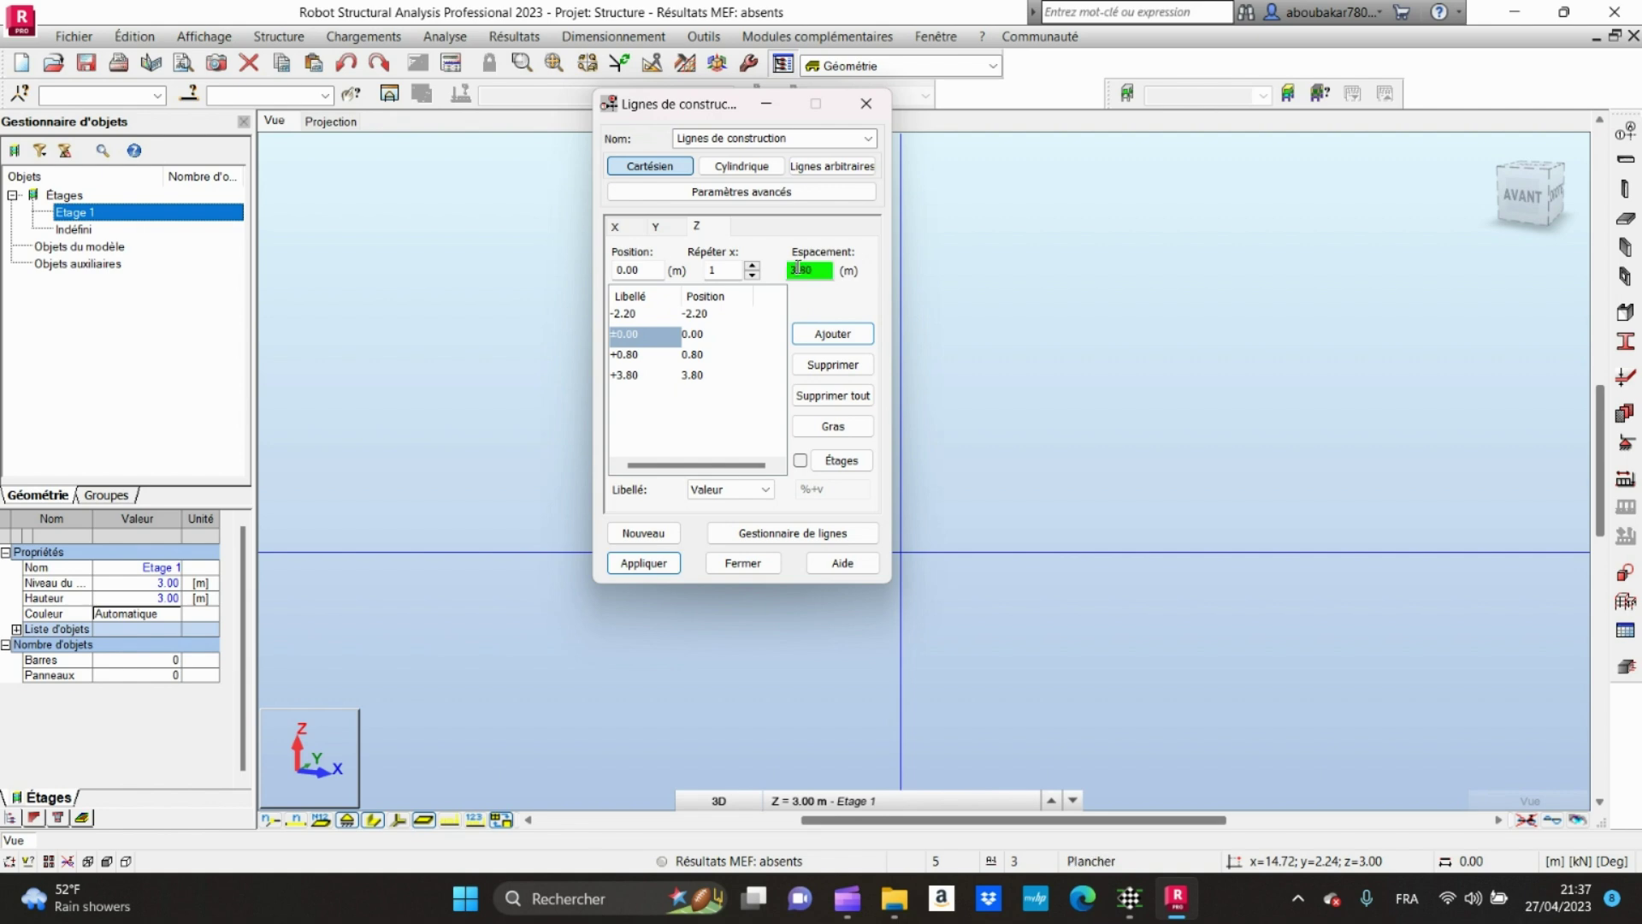
pyautogui.write('6.8')
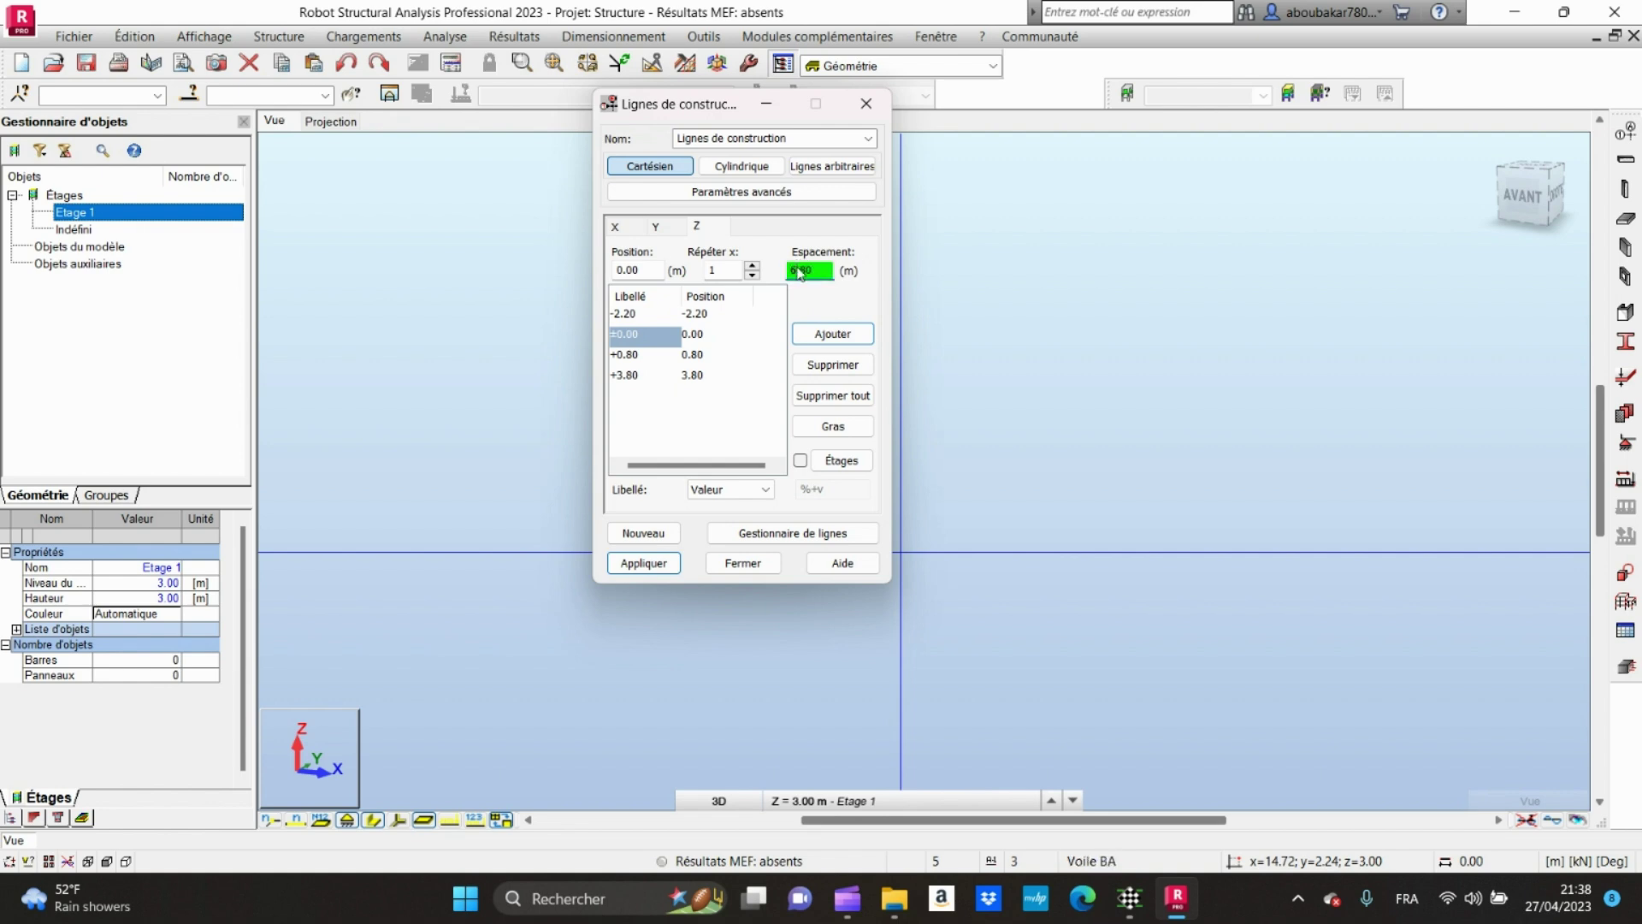
pyautogui.click(832, 333)
# Step: Add a Z construction line with a spacing of 9.80 m from the 0.00 level
pyautogui.click(640, 336)
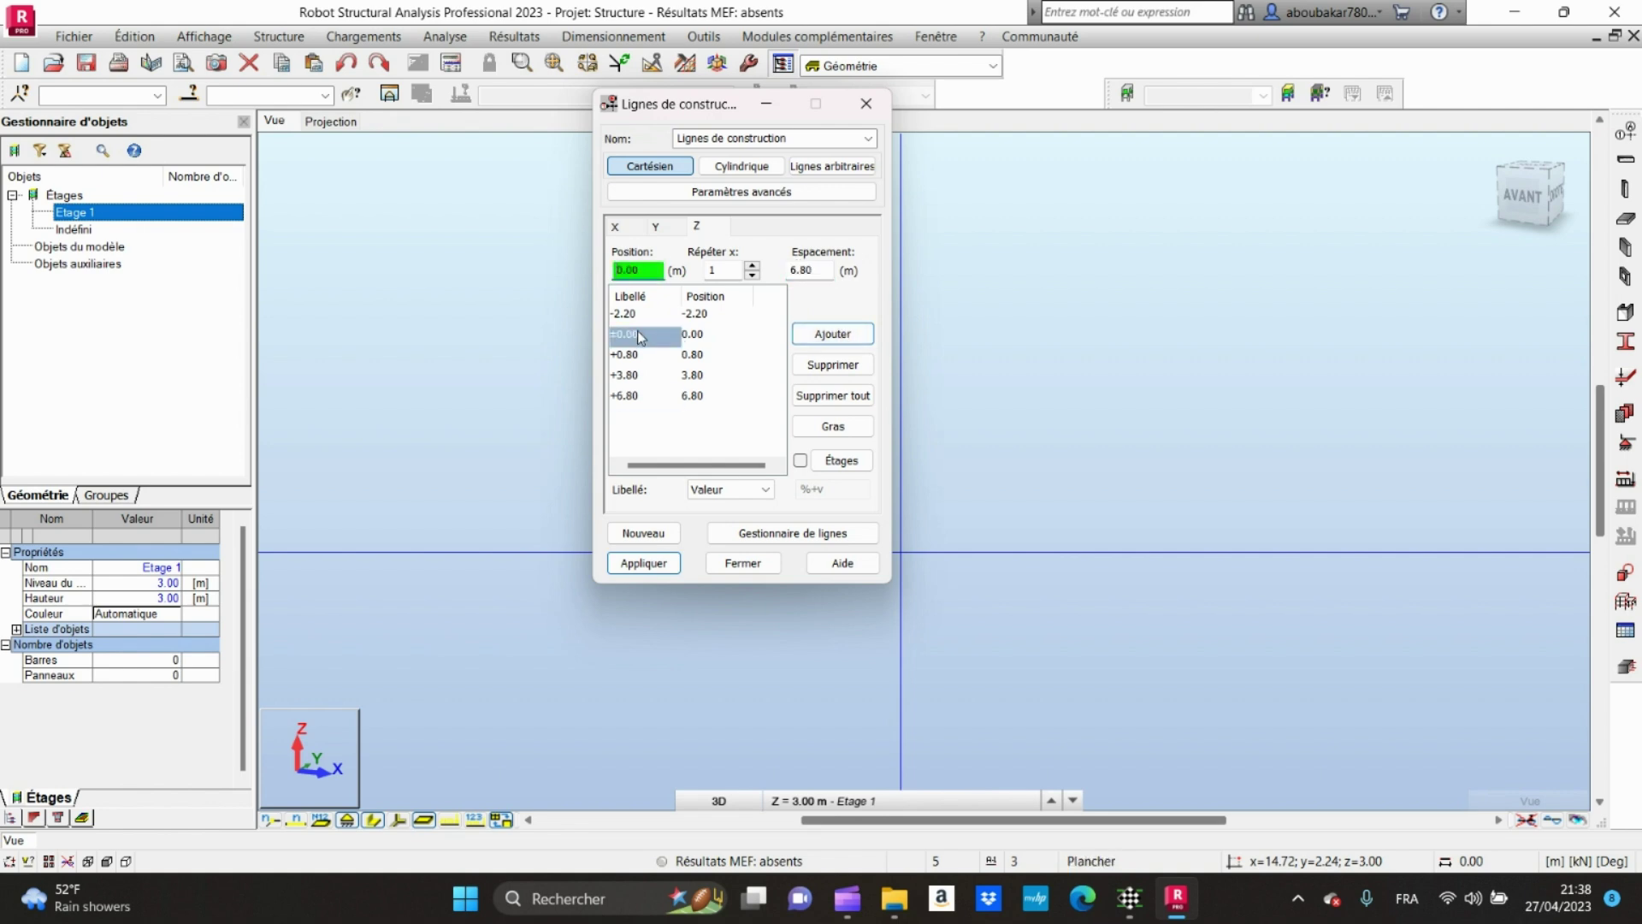
pyautogui.doubleClick(793, 271)
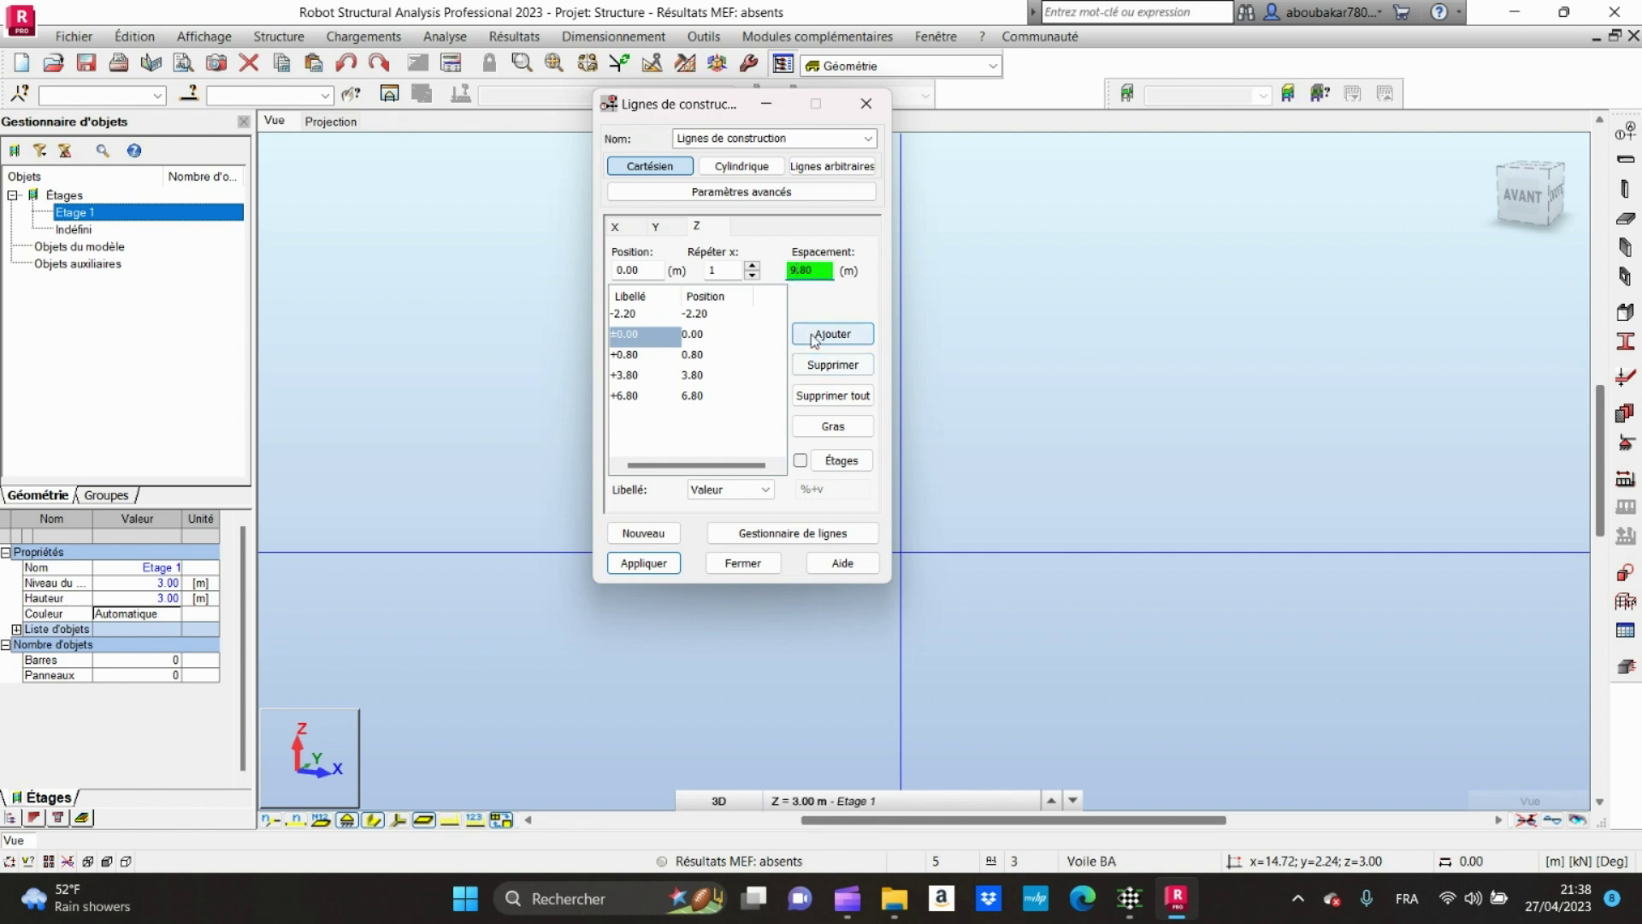
pyautogui.click(860, 333)
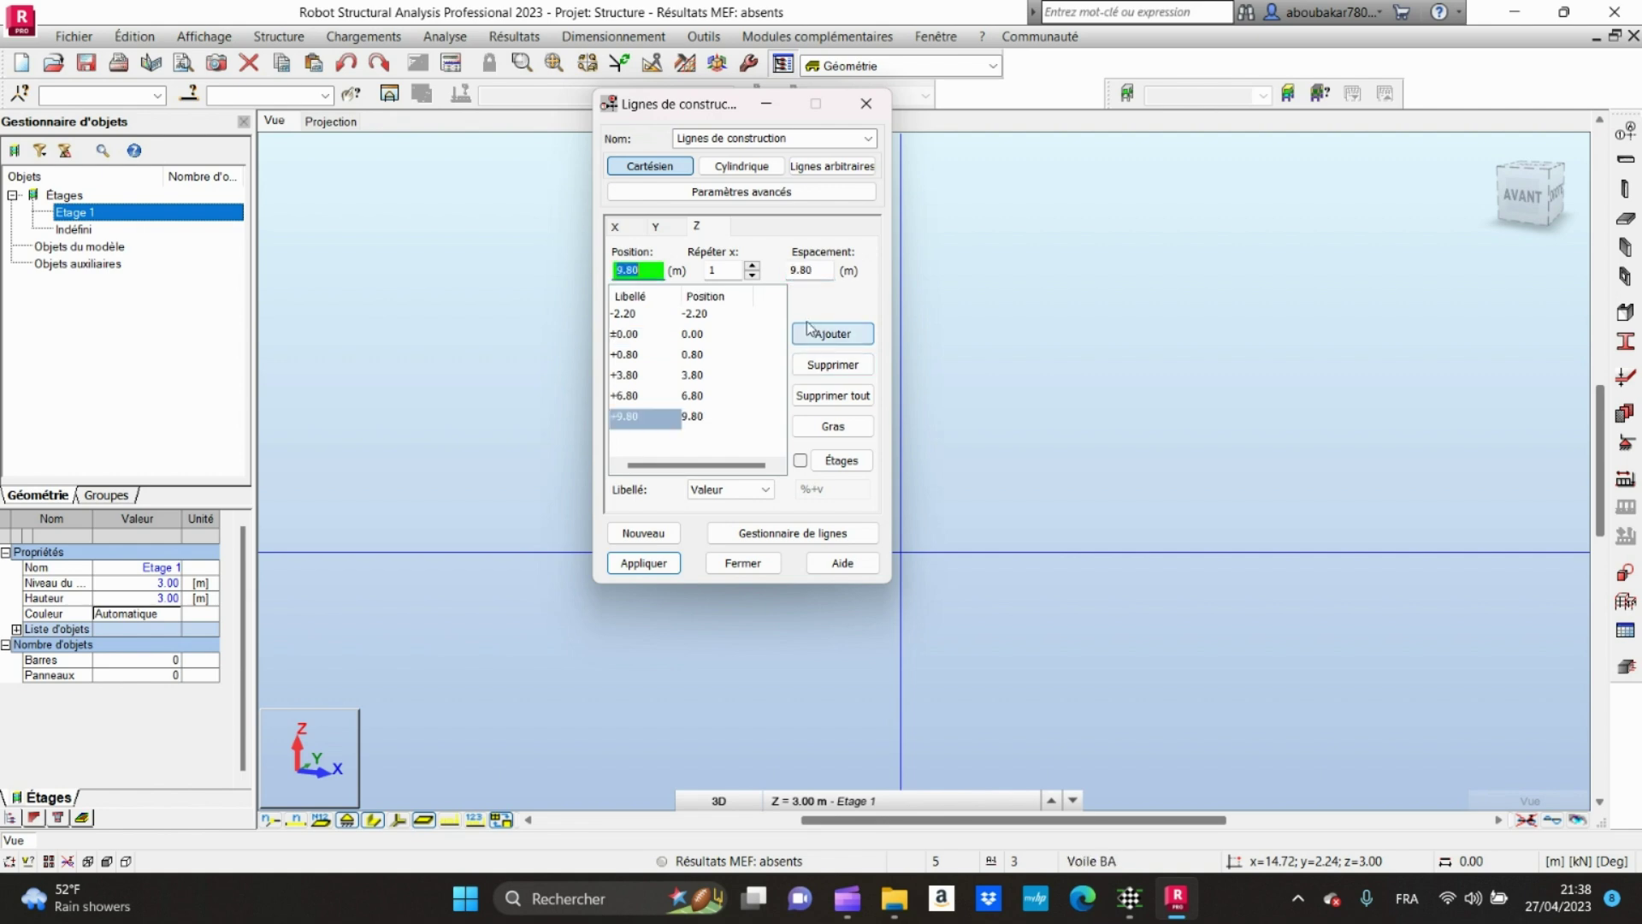
# Step: Add a Z construction line with a spacing of 12.80 m from the 0.00 level
pyautogui.click(799, 272)
pyautogui.write('12')
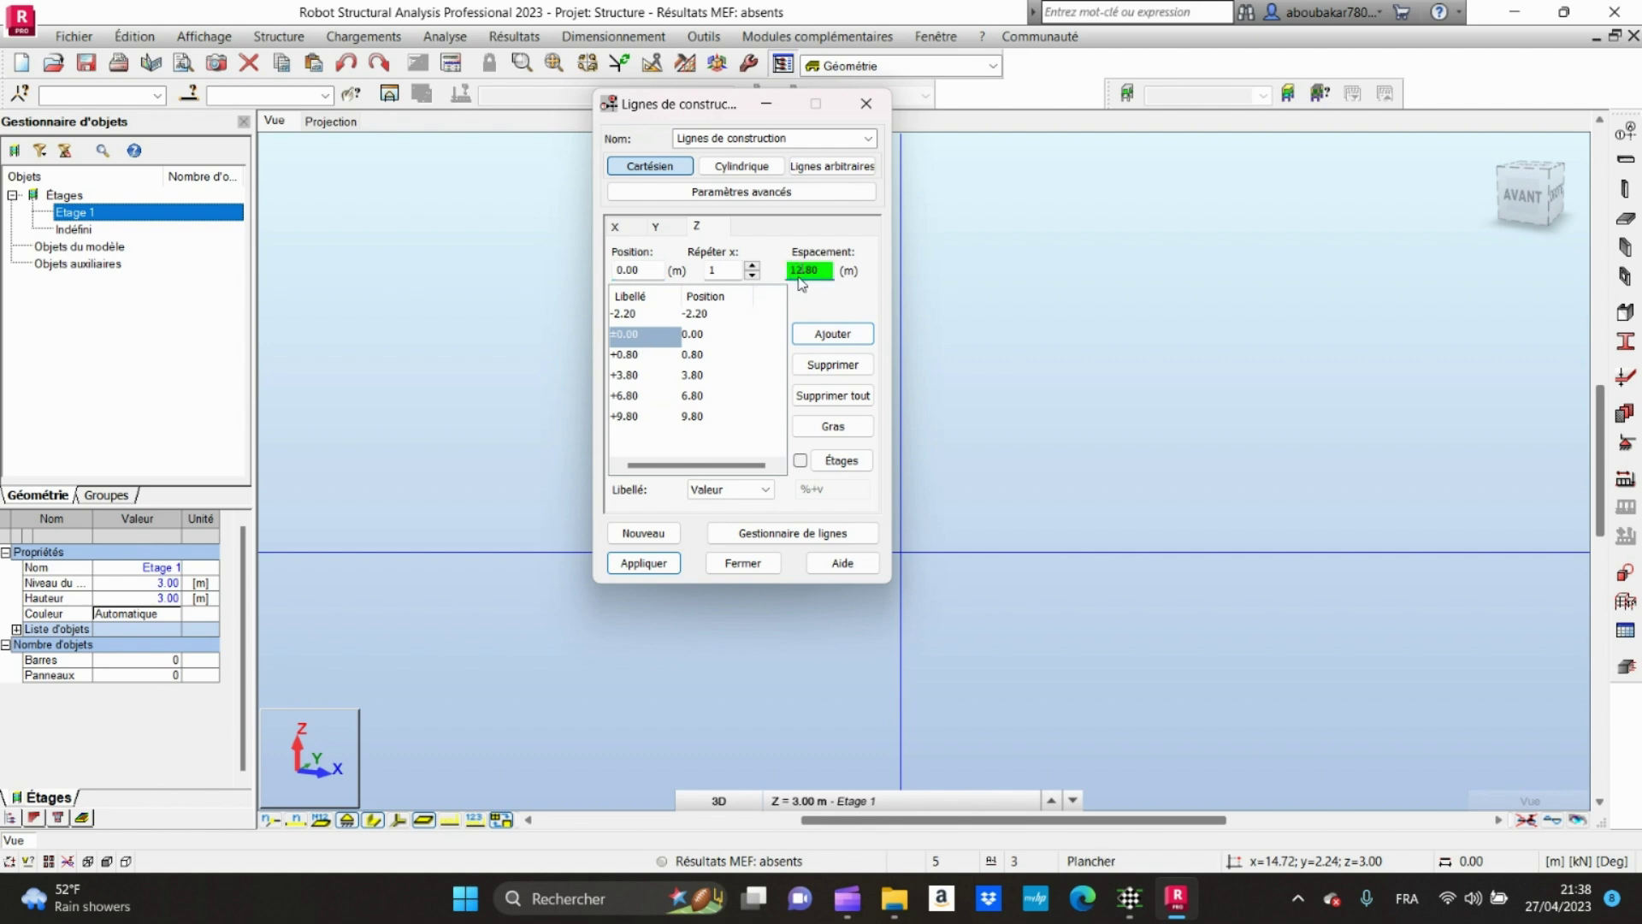
pyautogui.click(832, 333)
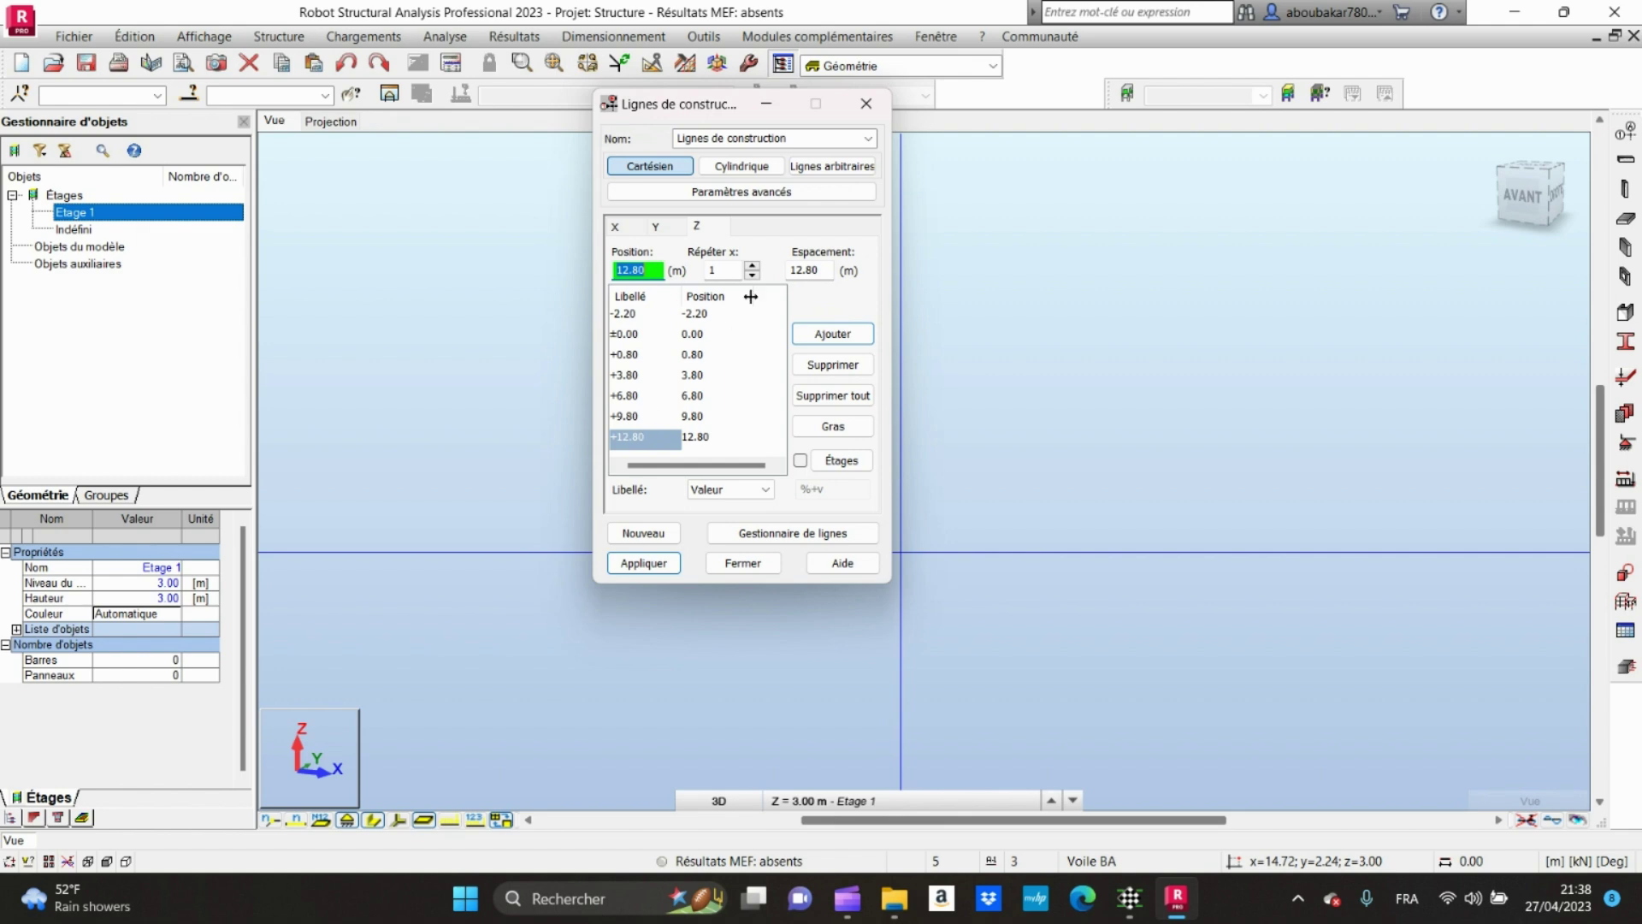
# Step: Try adding a Z construction line with a spacing of 15.80 m from the 12.80 level, and delete that line
pyautogui.click(801, 270)
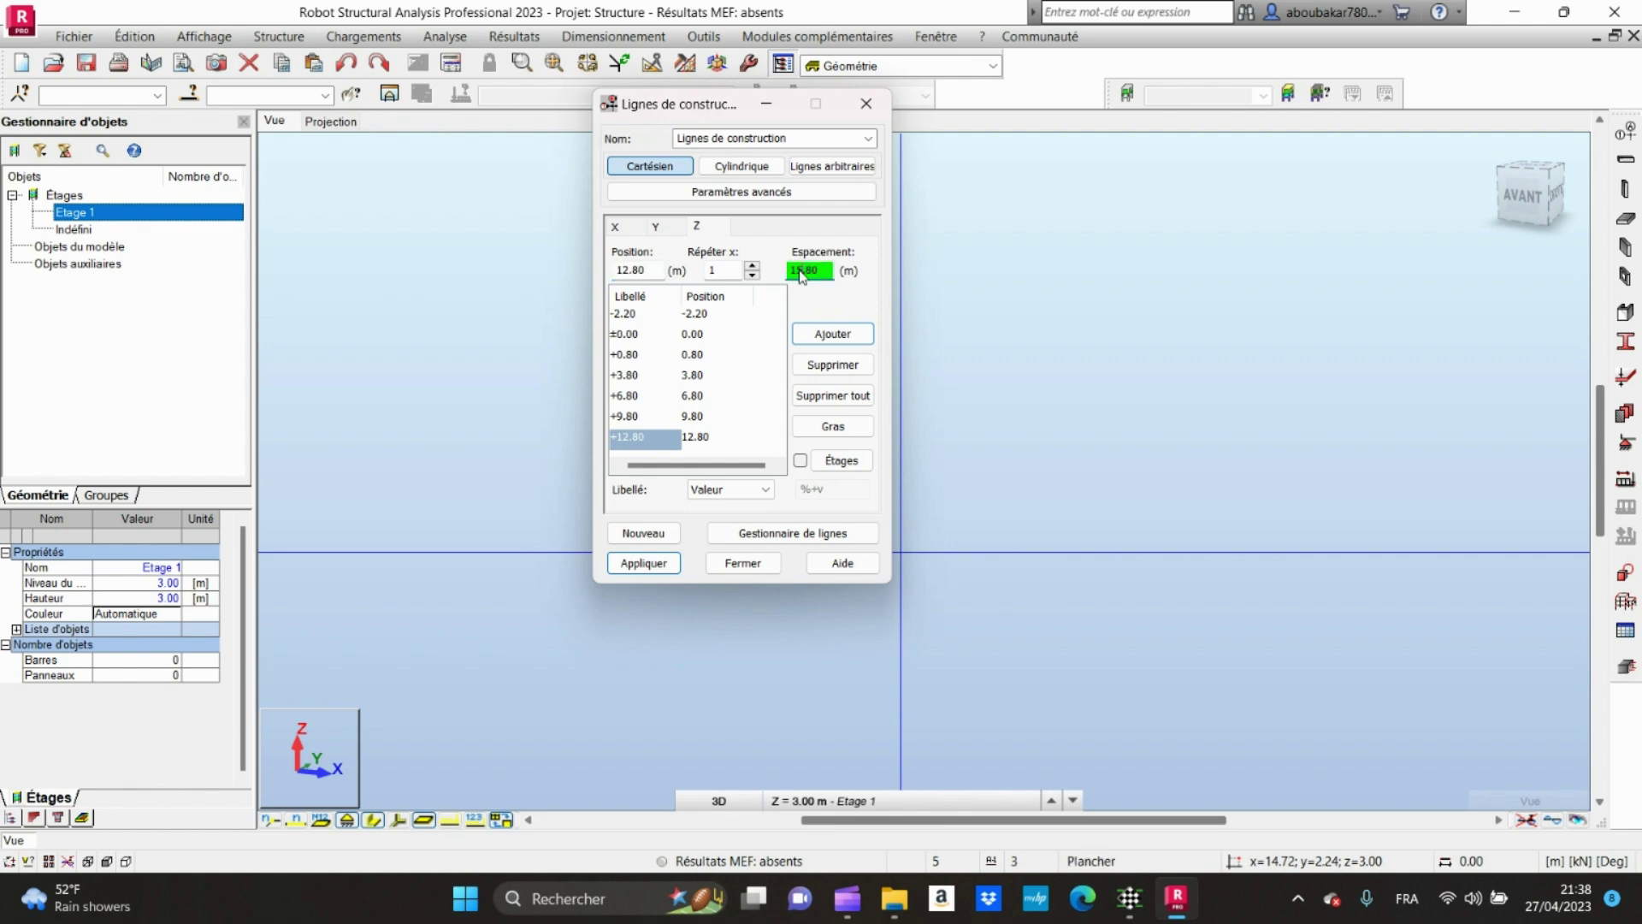
pyautogui.click(832, 333)
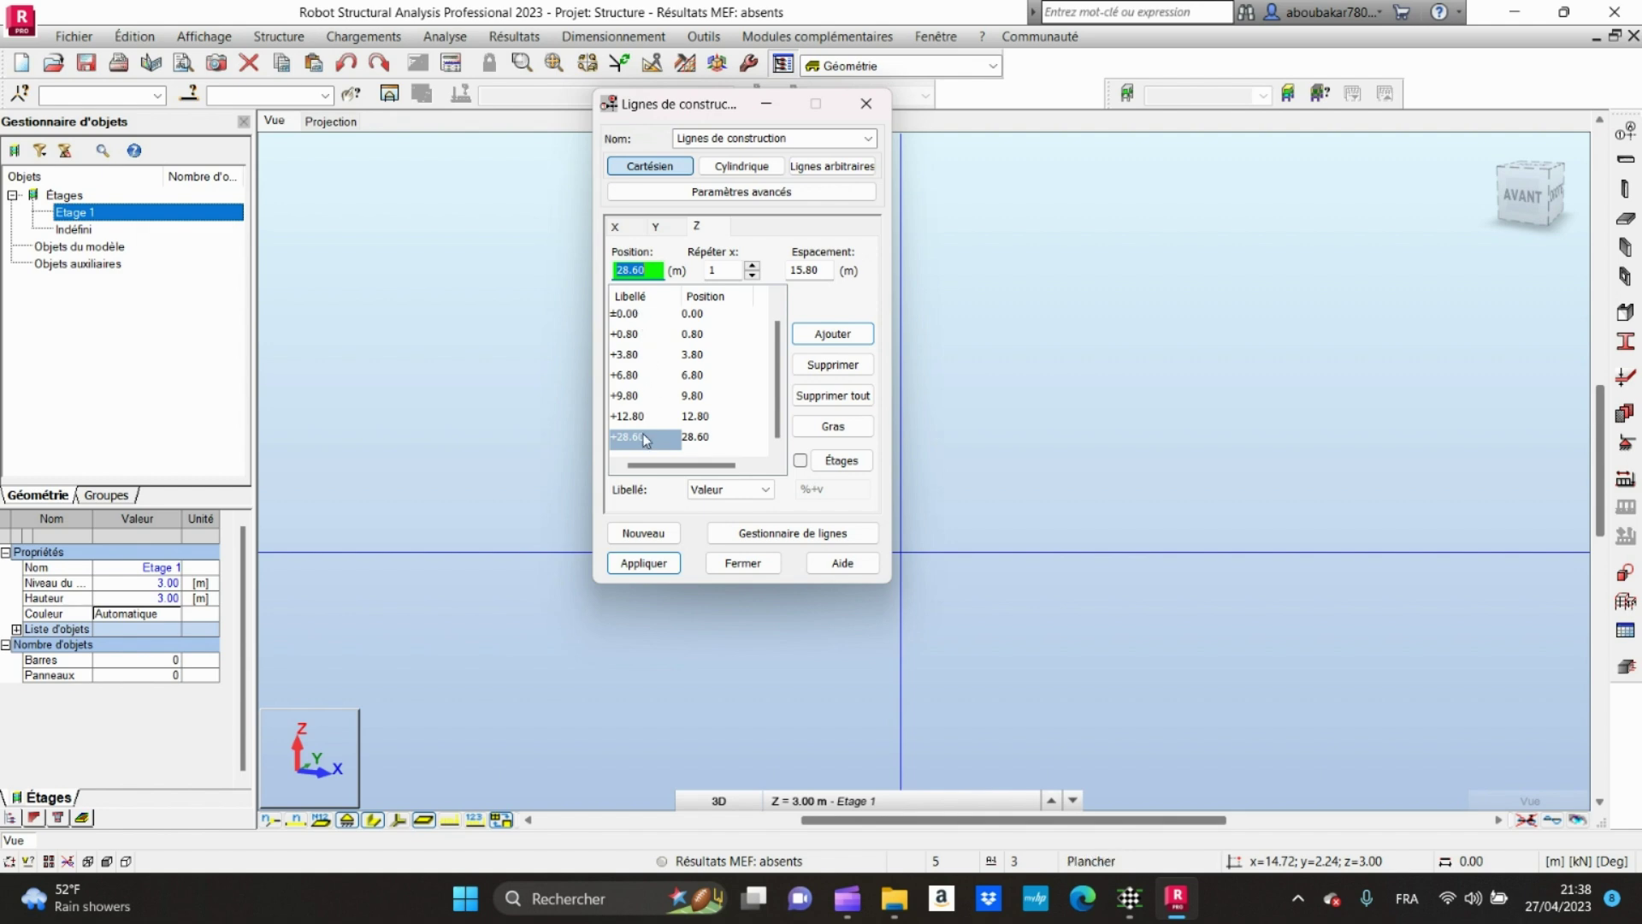
pyautogui.click(841, 366)
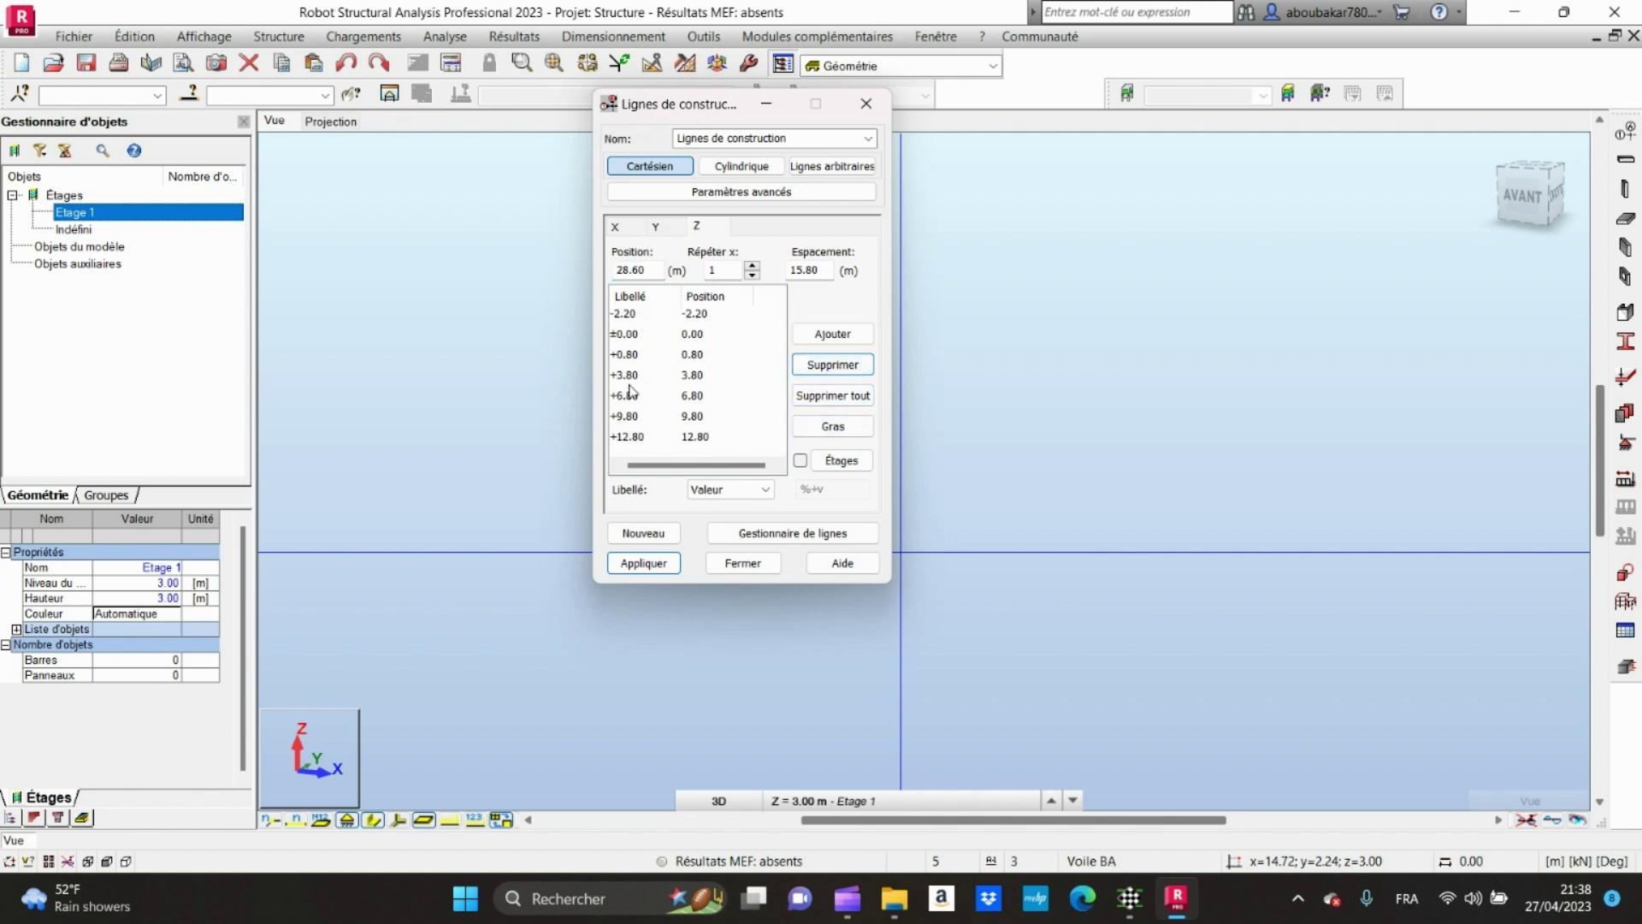
# Step: Add a Z construction line with a spacing of 15.80 m from the 0.00 level, and apply the construction lines to the model
pyautogui.click(633, 335)
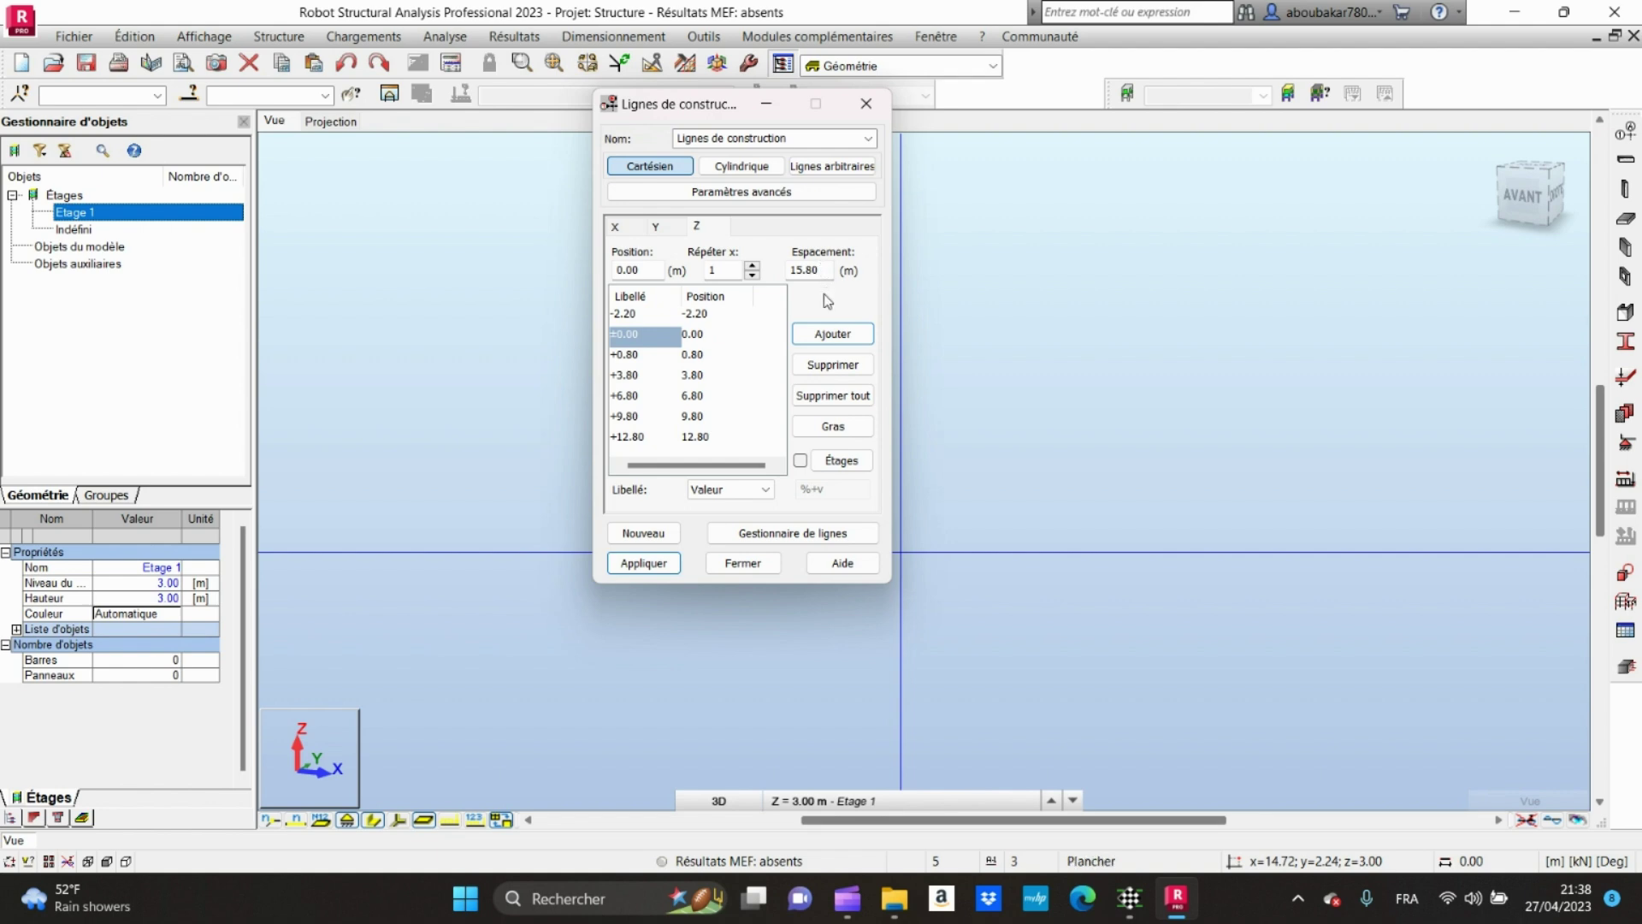
pyautogui.click(830, 334)
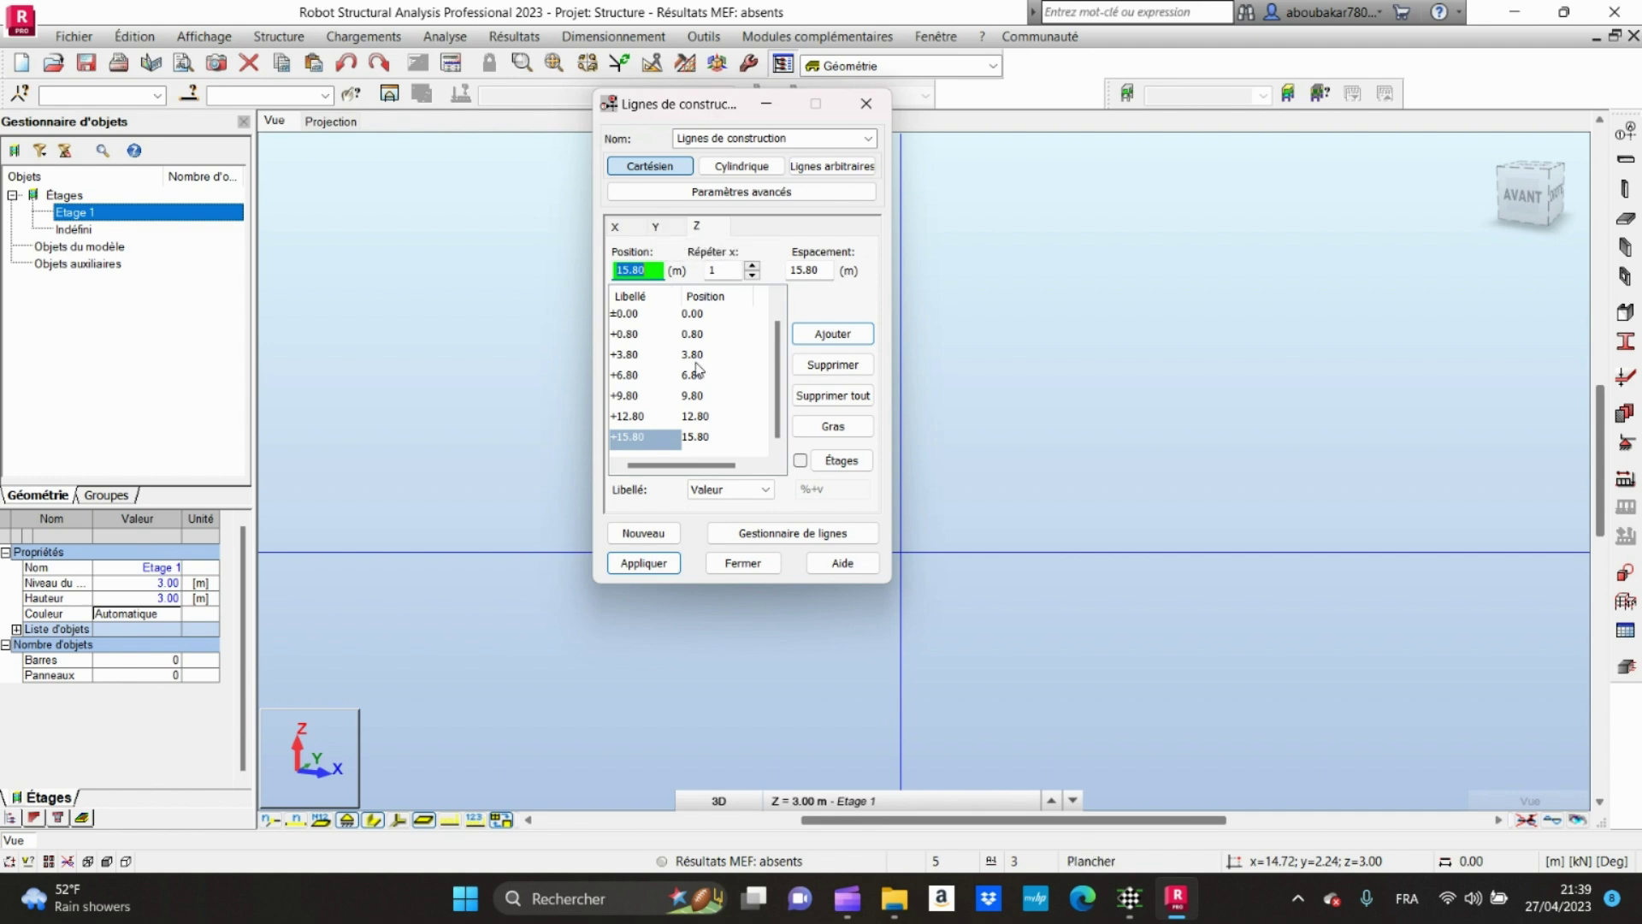
pyautogui.click(648, 564)
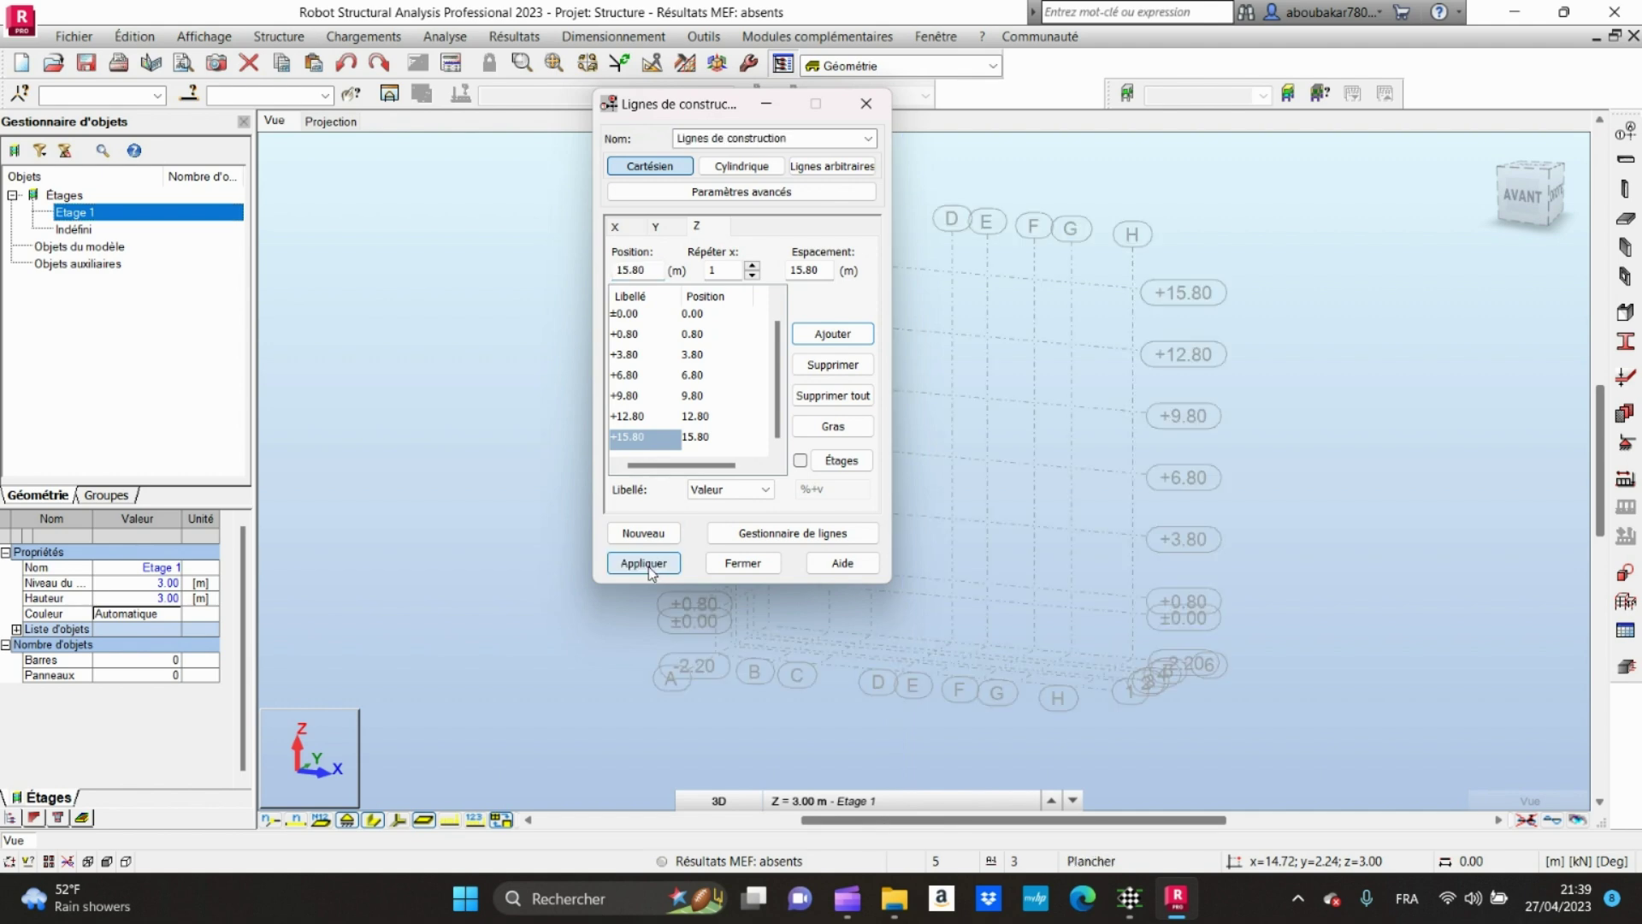
pyautogui.click(743, 563)
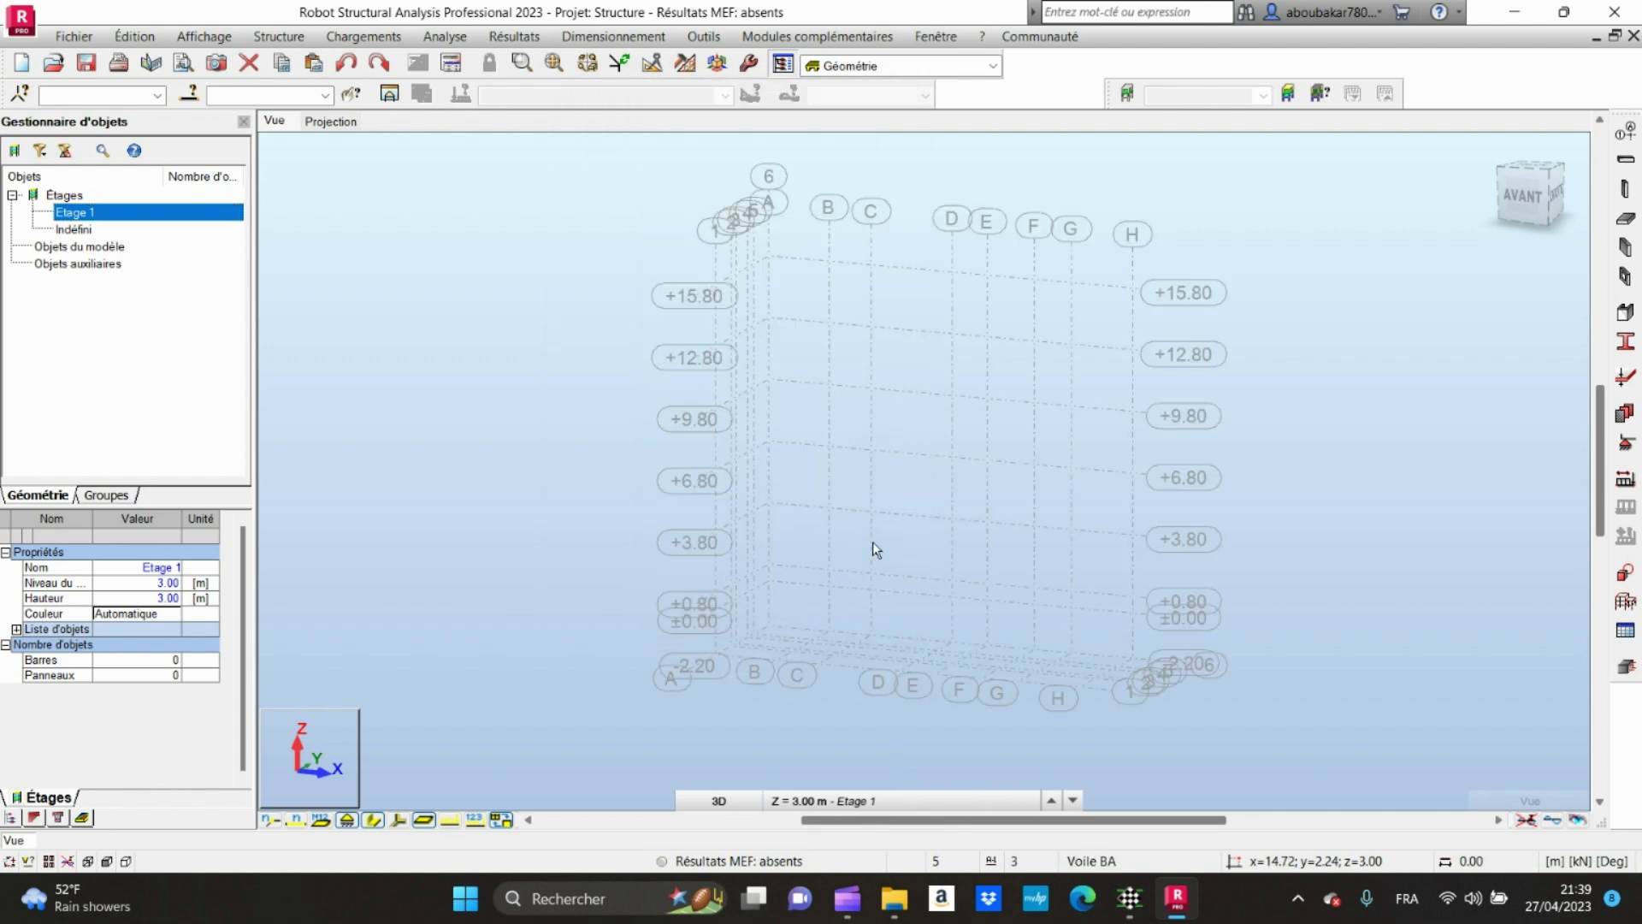
# Step: Display the Vue toolbar and dock it with the other toolbars
pyautogui.scroll(2, 928, 657)
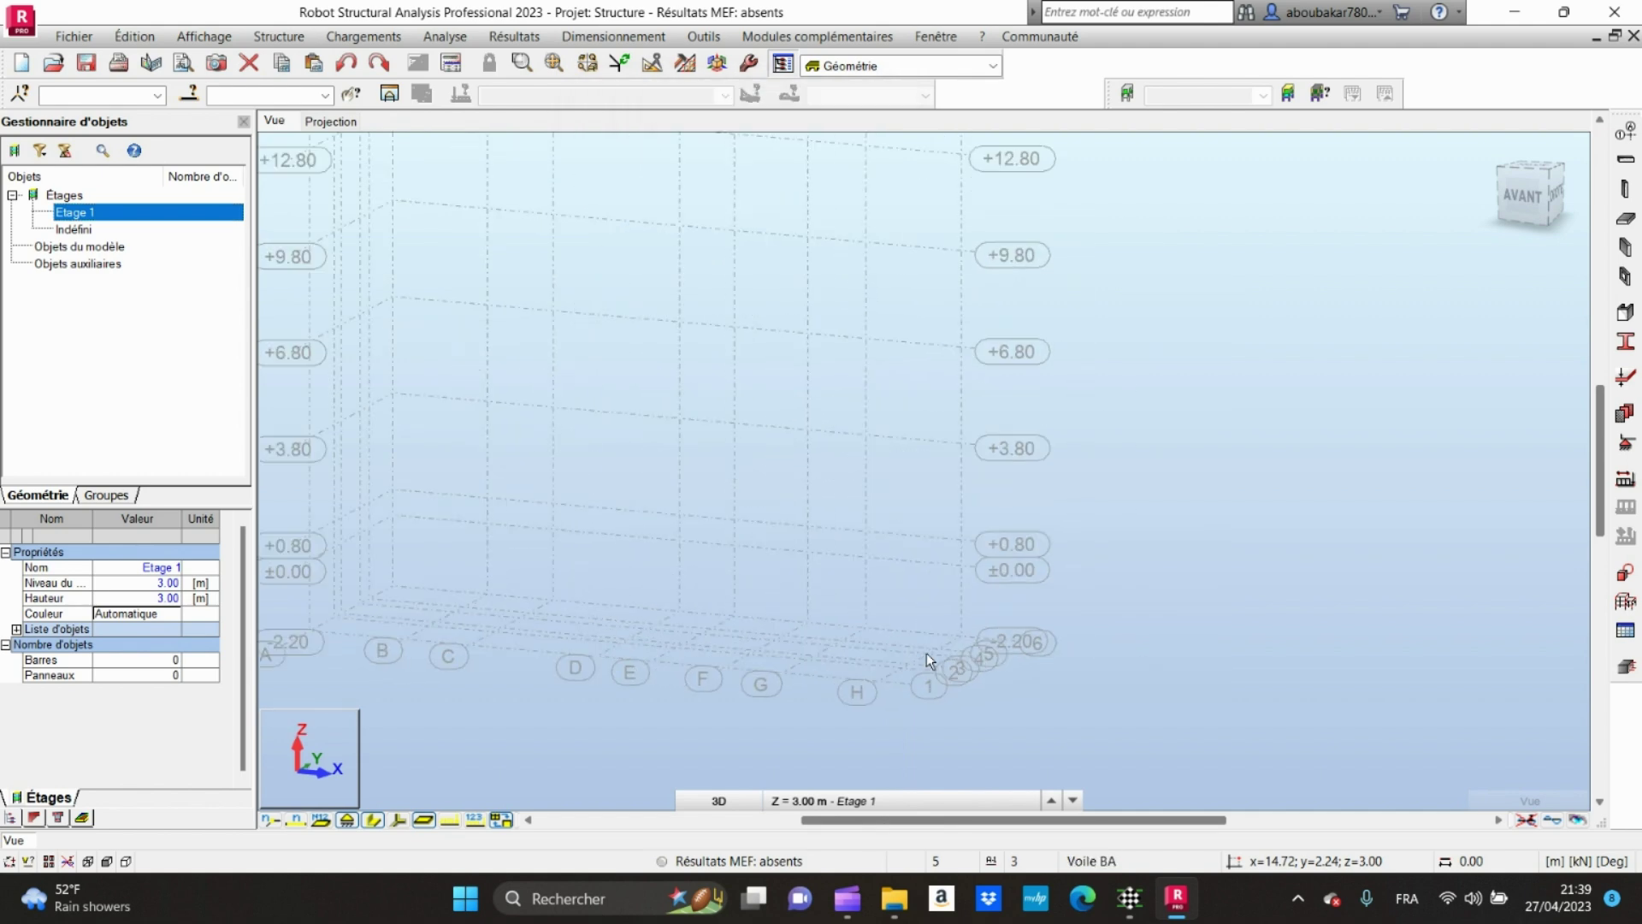
pyautogui.moveTo(913, 540); pyautogui.dragTo(966, 475, button='middle')
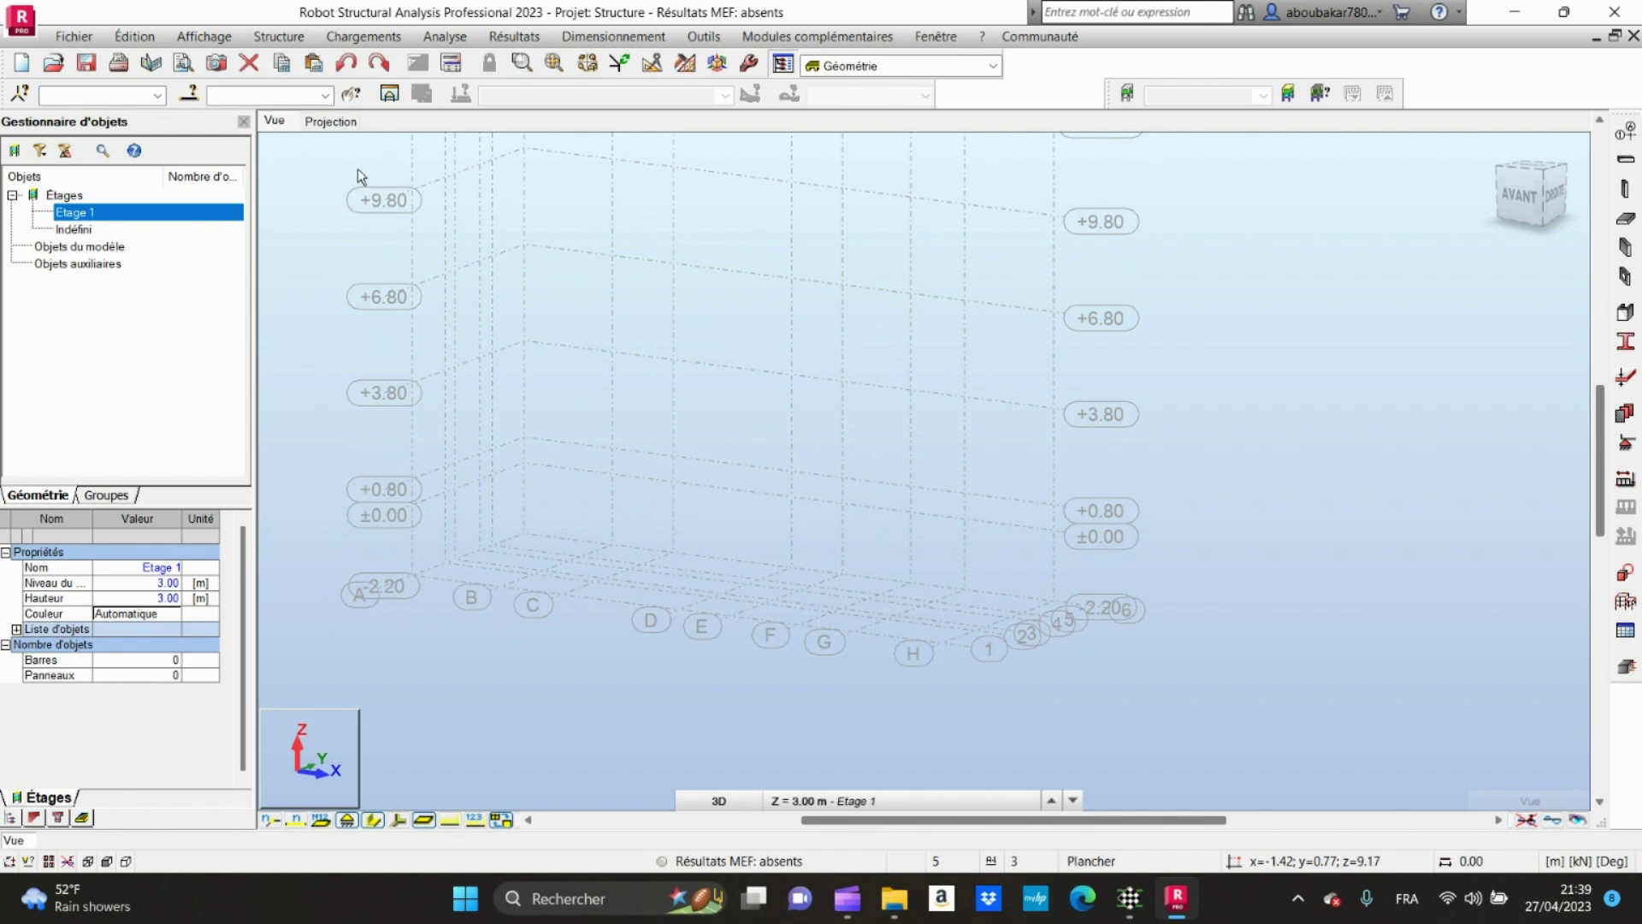
pyautogui.scroll(-3, 587, 318)
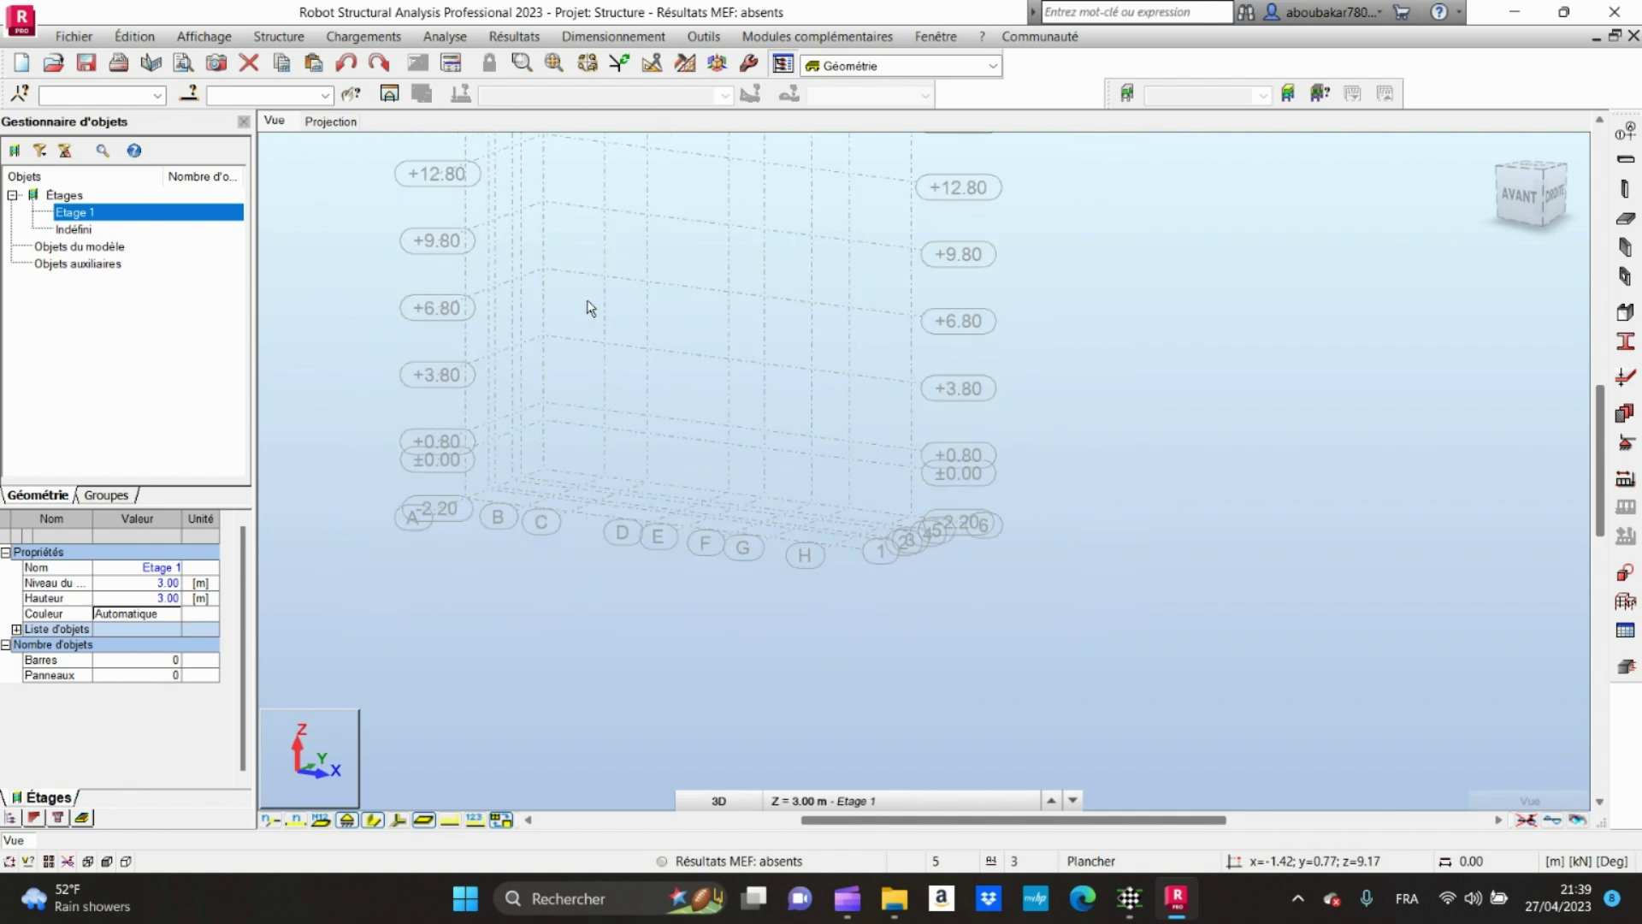
pyautogui.click(716, 65)
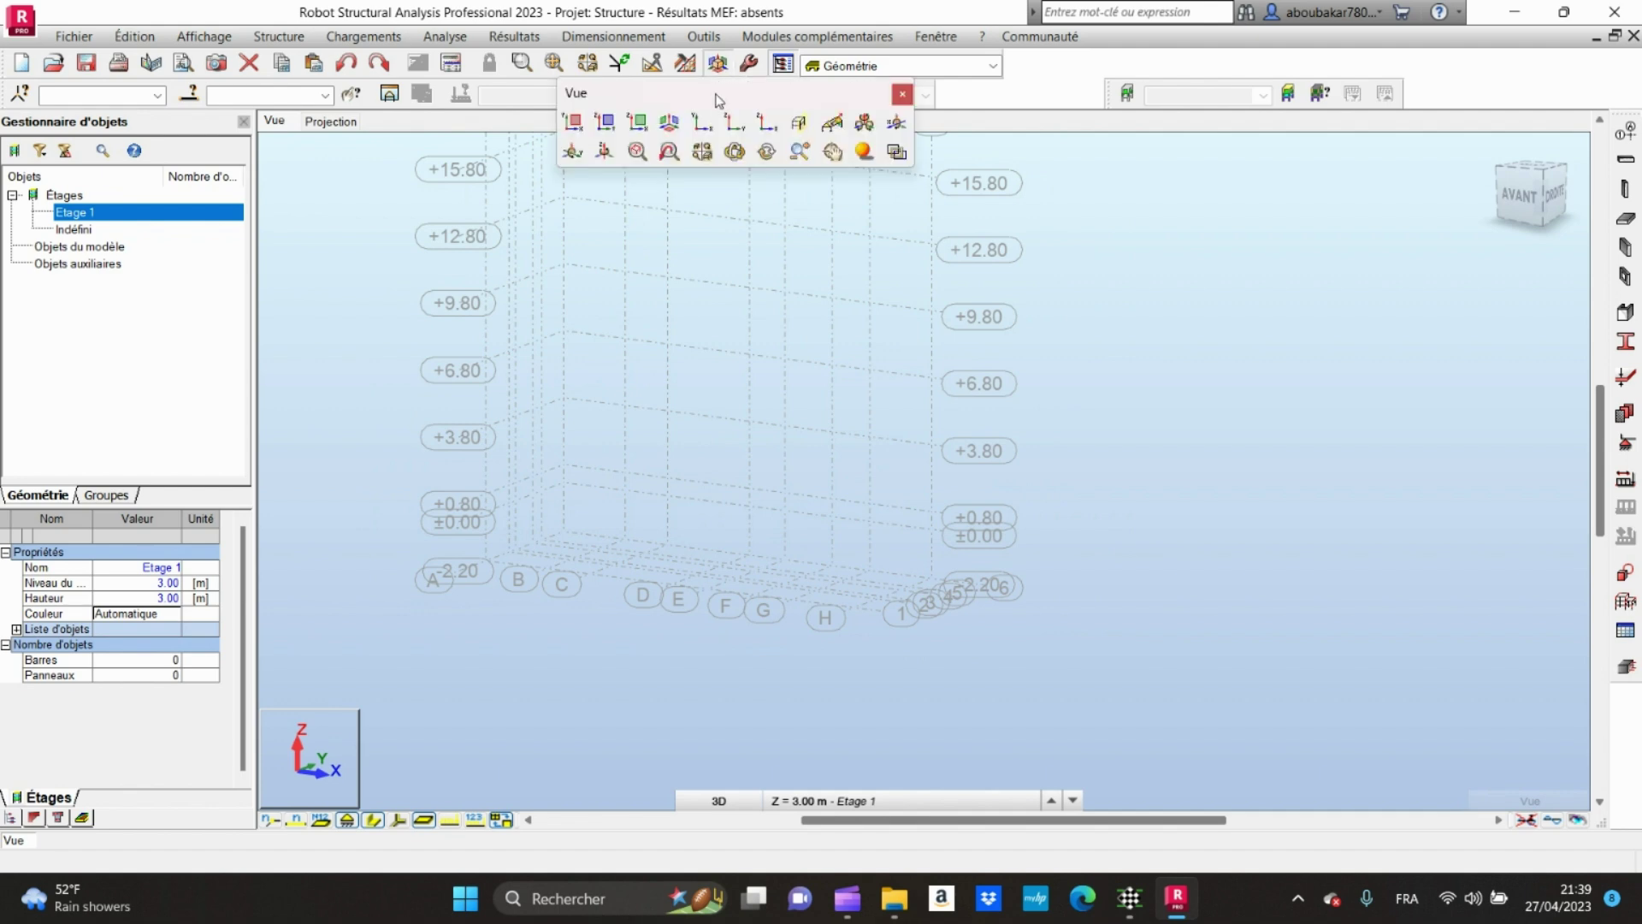
pyautogui.doubleClick(717, 94)
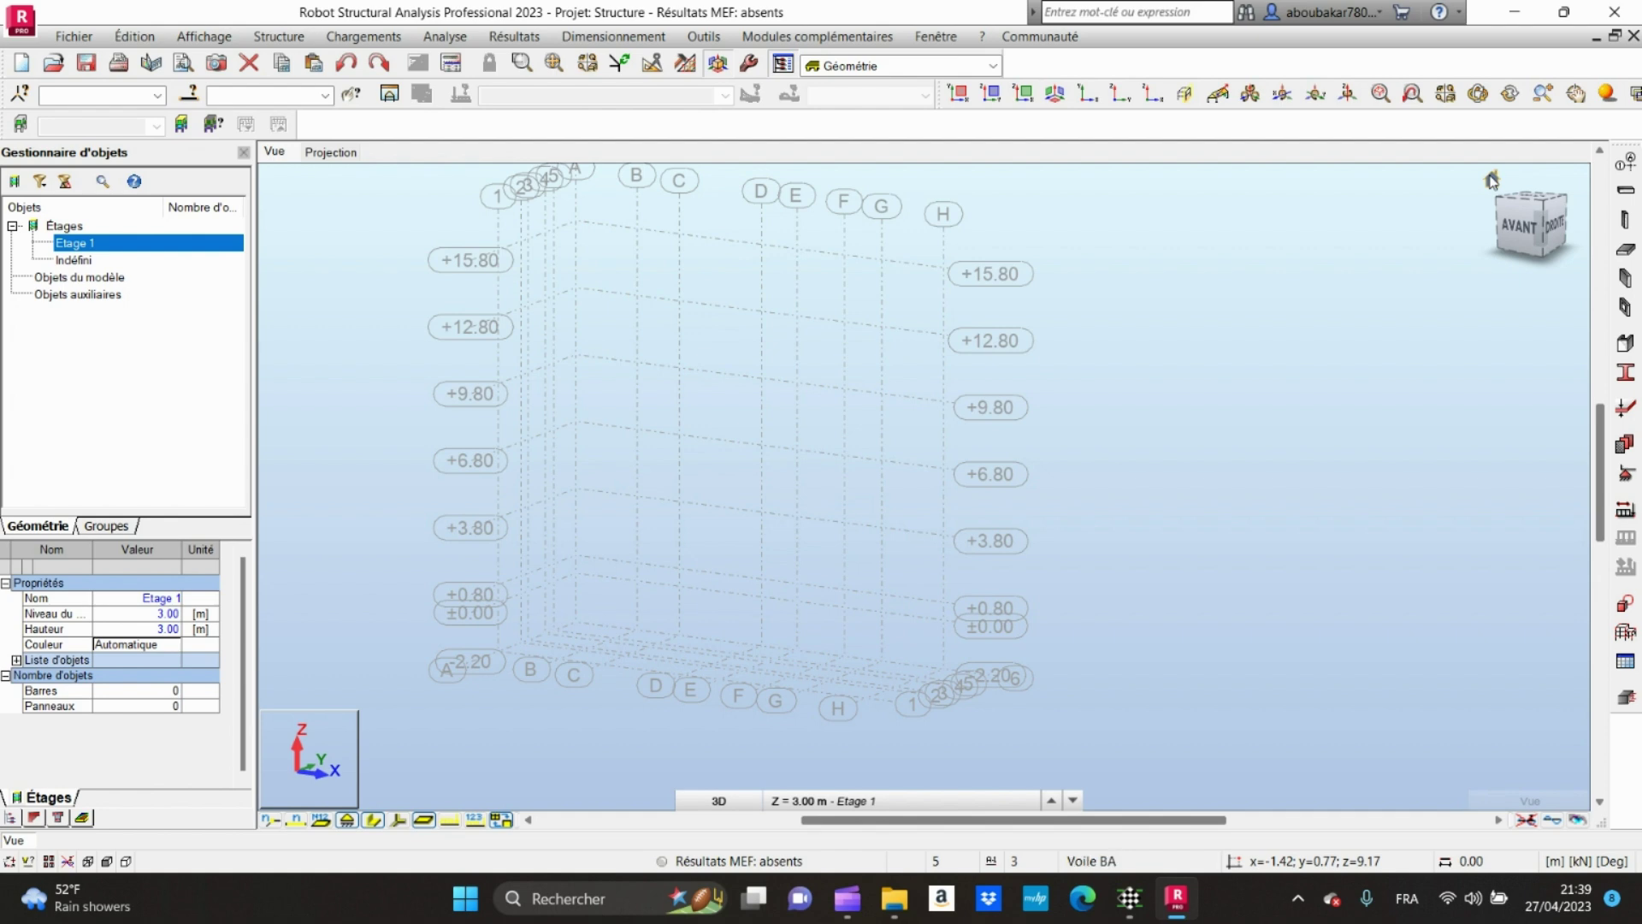
# Step: Examine the construction line grid in the home 3D view and from the front, top and back
pyautogui.click(1492, 180)
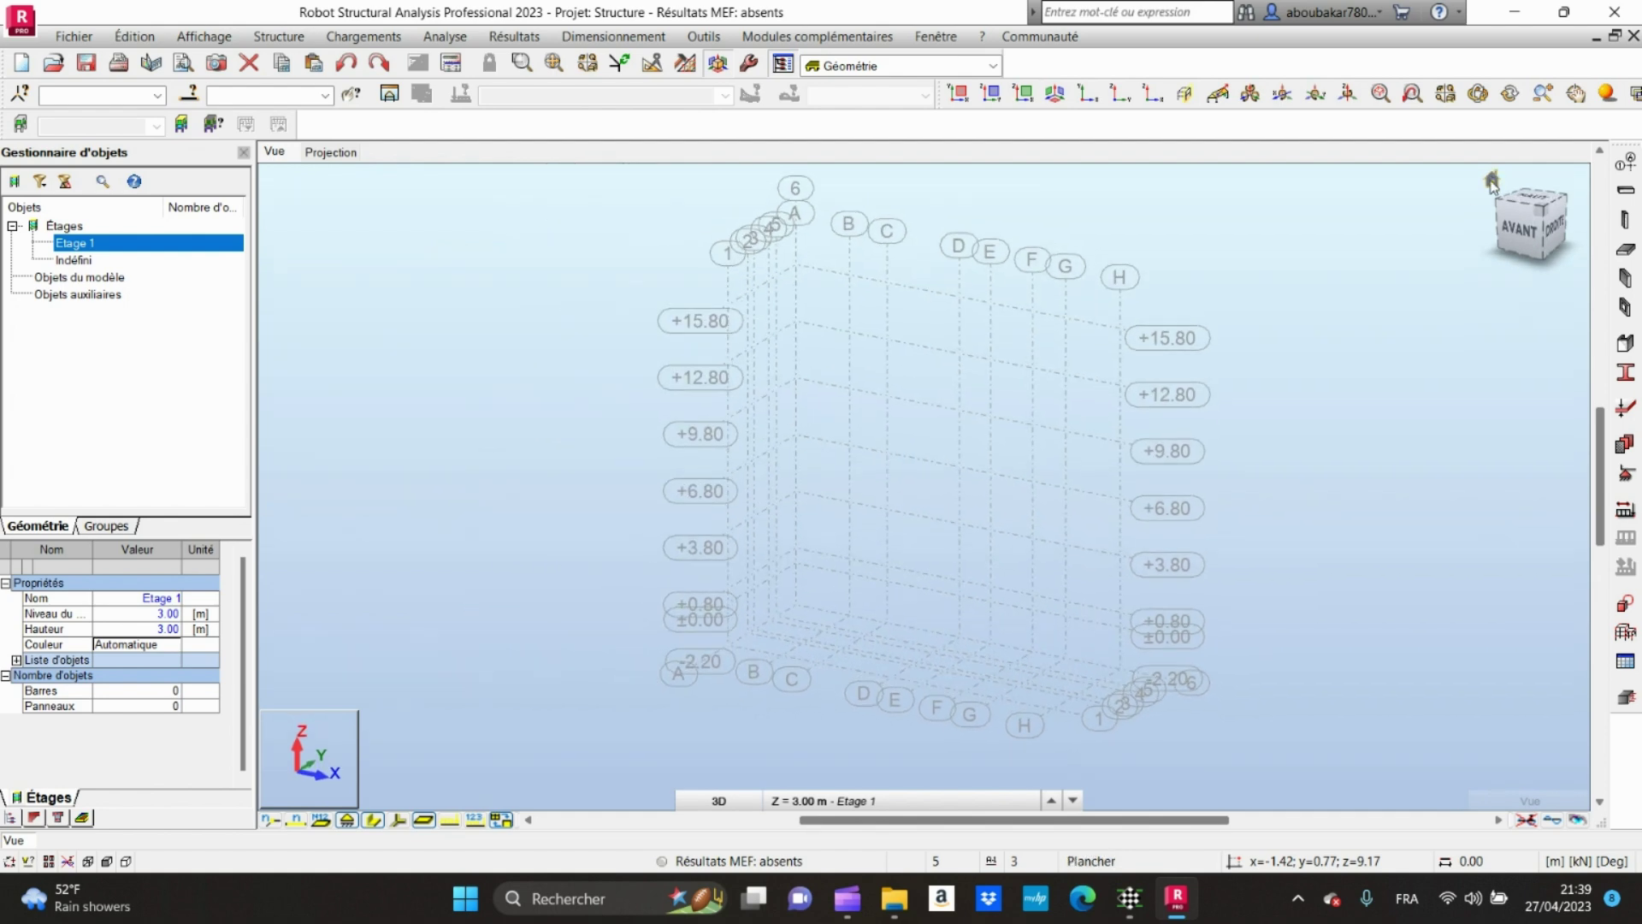
pyautogui.click(1528, 230)
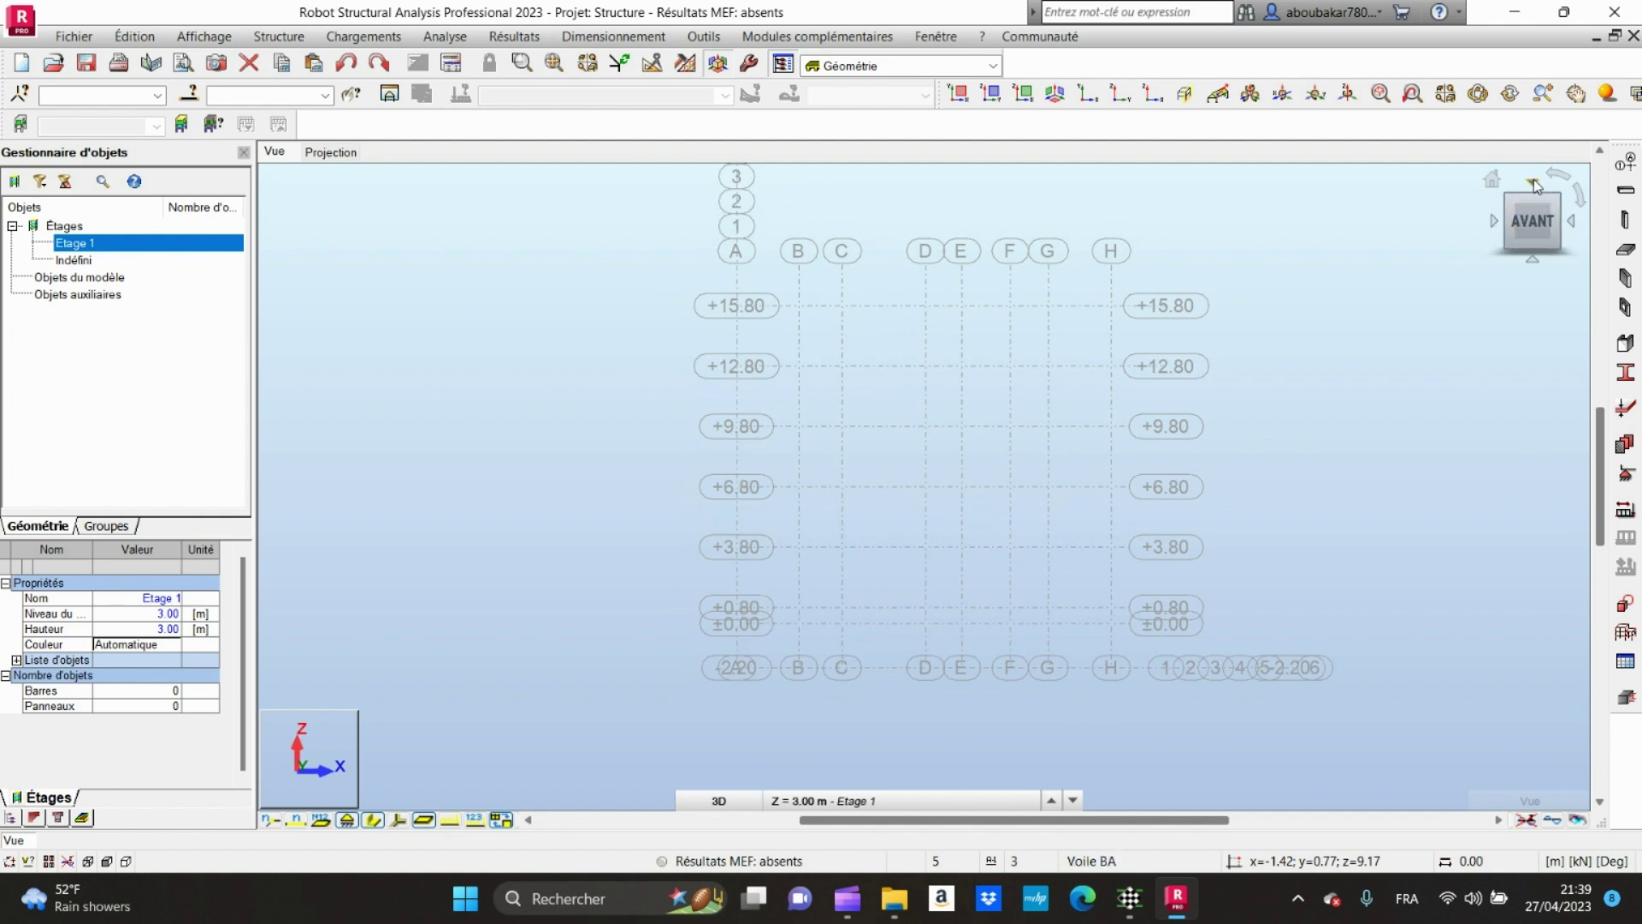
pyautogui.click(1533, 185)
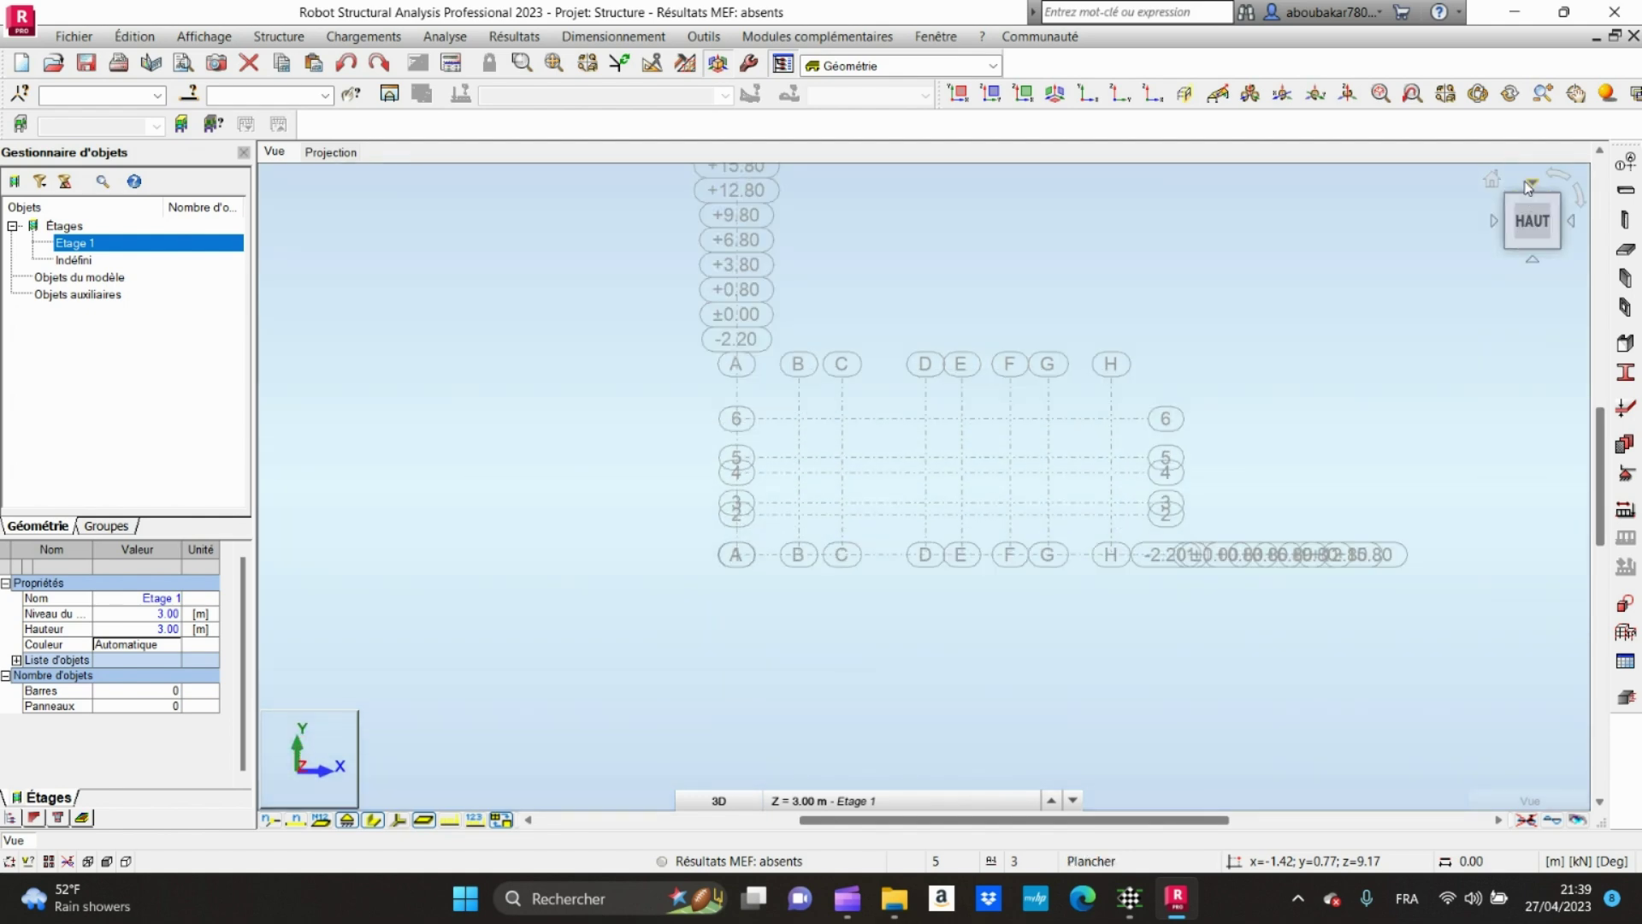
pyautogui.click(1532, 185)
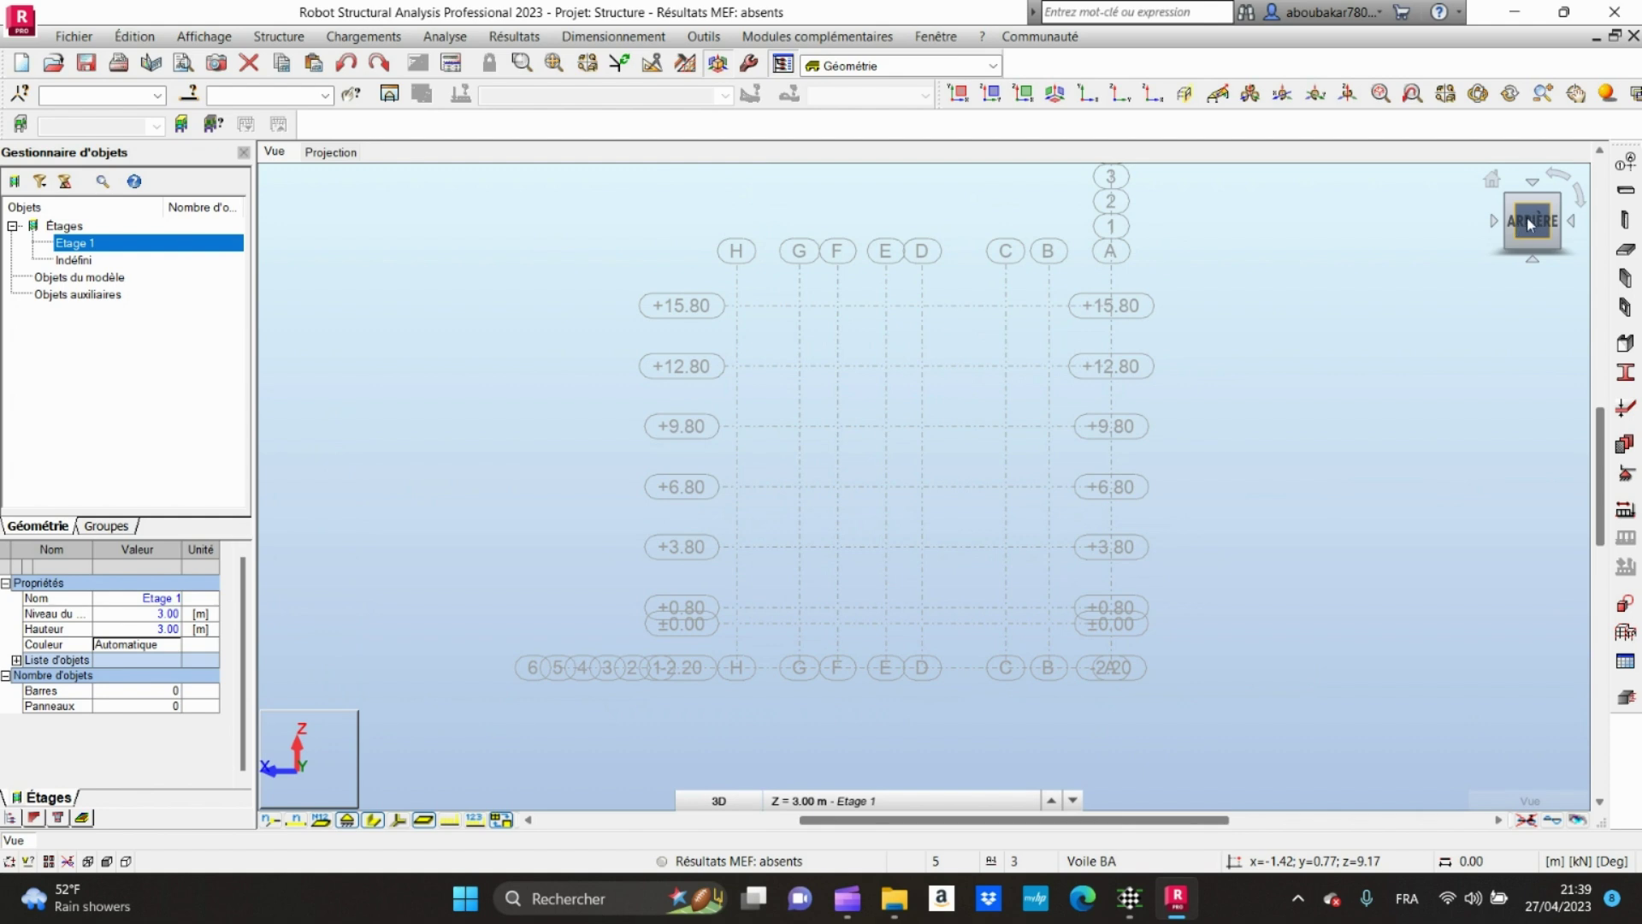